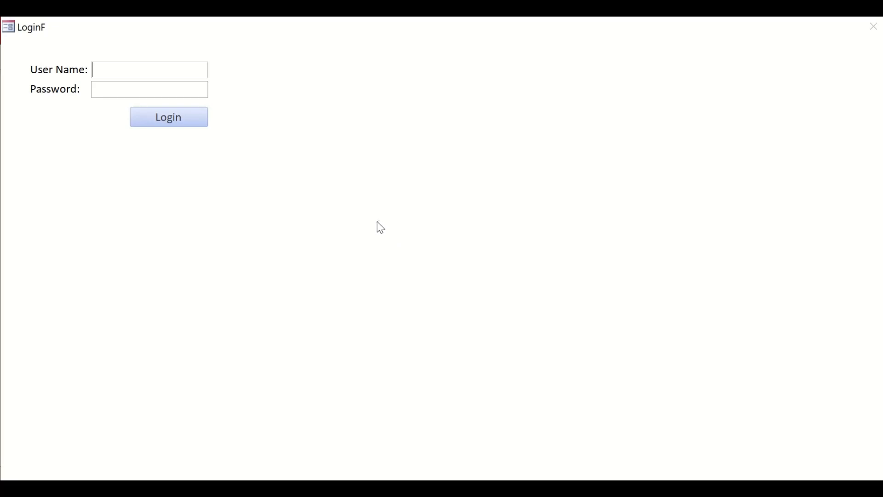
Switch the LoginF form to Design View and add a form header and footer
right_click(374, 220)
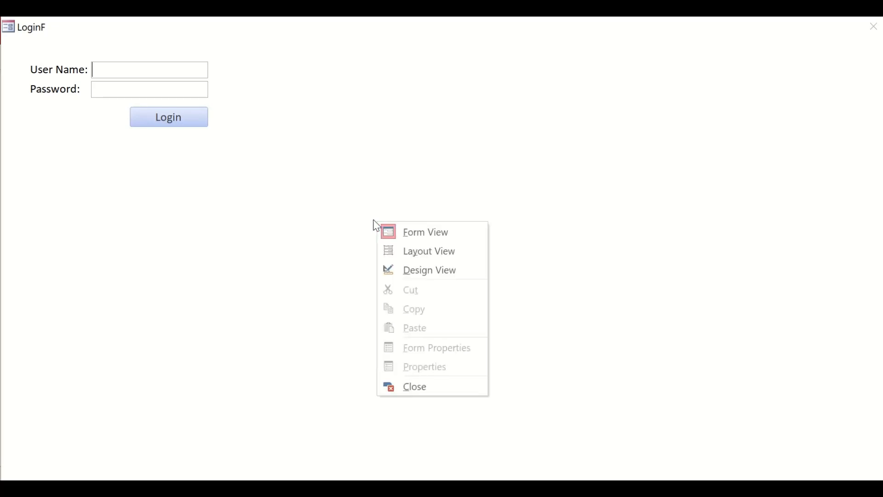
click(411, 276)
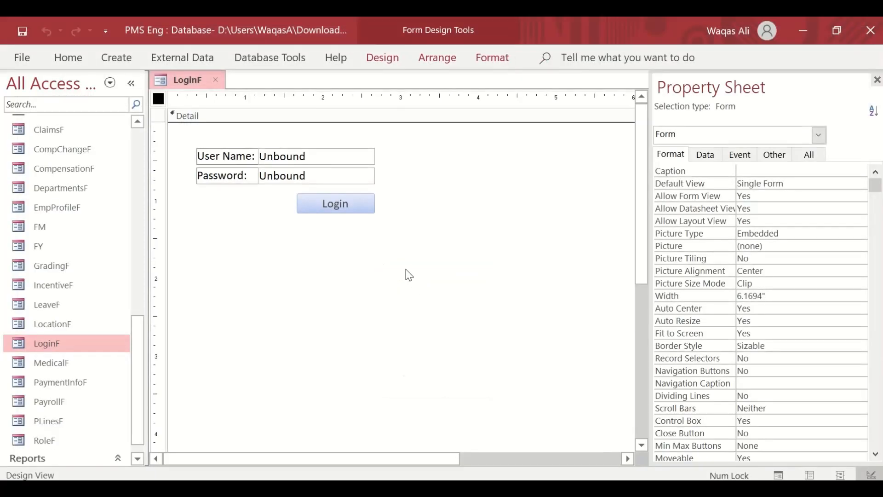
right_click(438, 197)
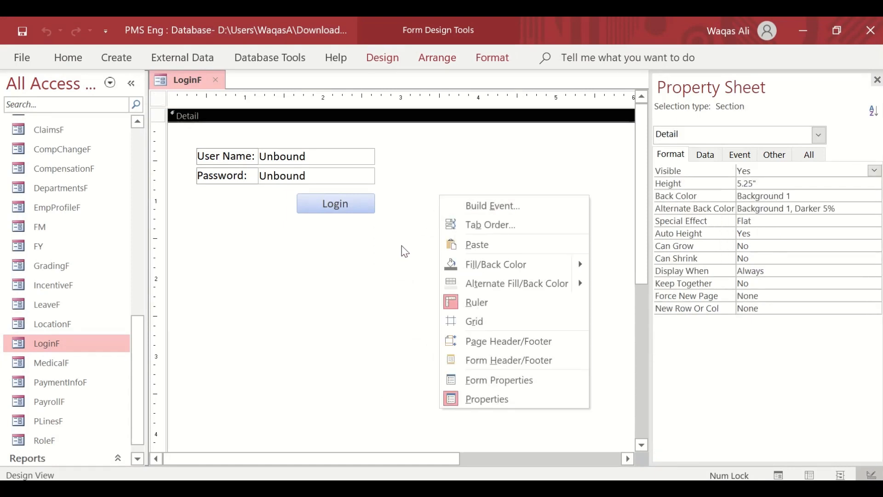
click(480, 366)
Collapse the form footer to zero height and enlarge the form header to about 0.375 inch
scroll(477, 363, down, 5)
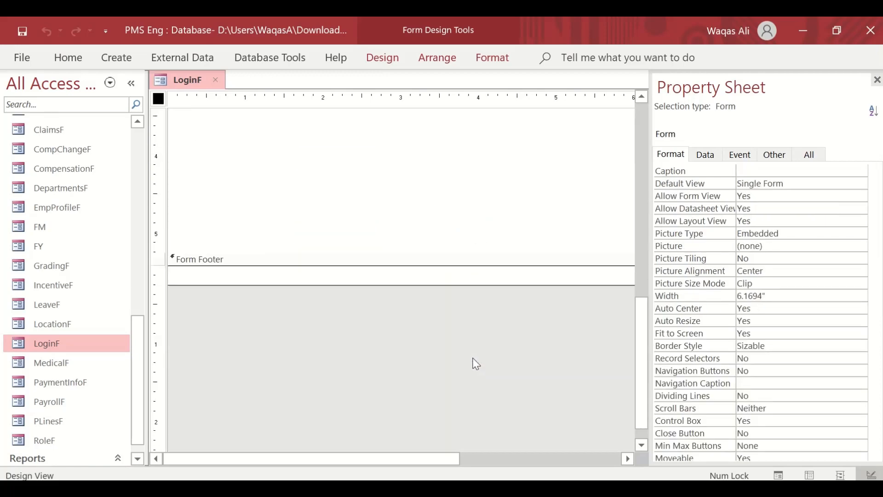
drag(473, 285, 469, 202)
scroll(466, 190, up, 5)
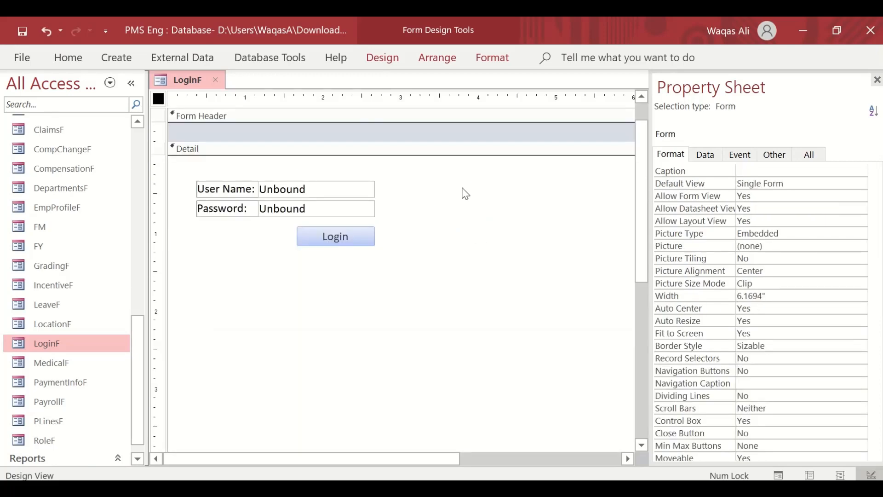
drag(461, 143, 460, 151)
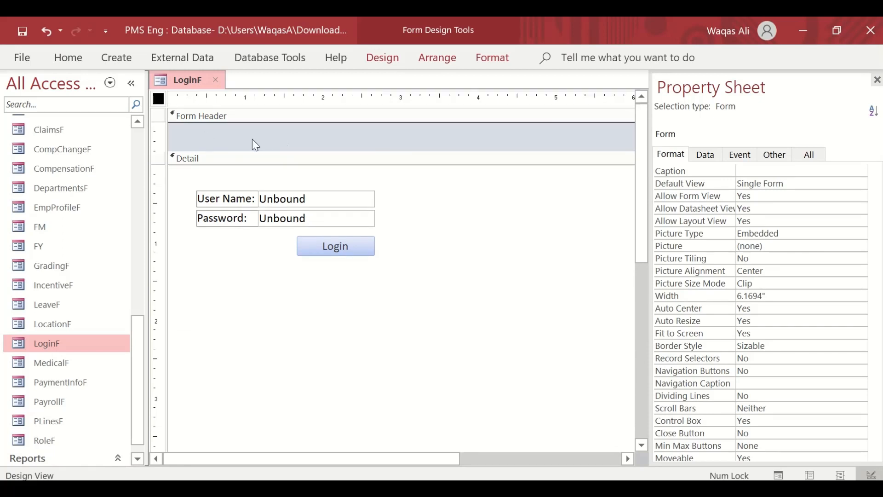
Open the LeaveF form in Design View and copy its form header's back color value
right_click(68, 304)
click(118, 87)
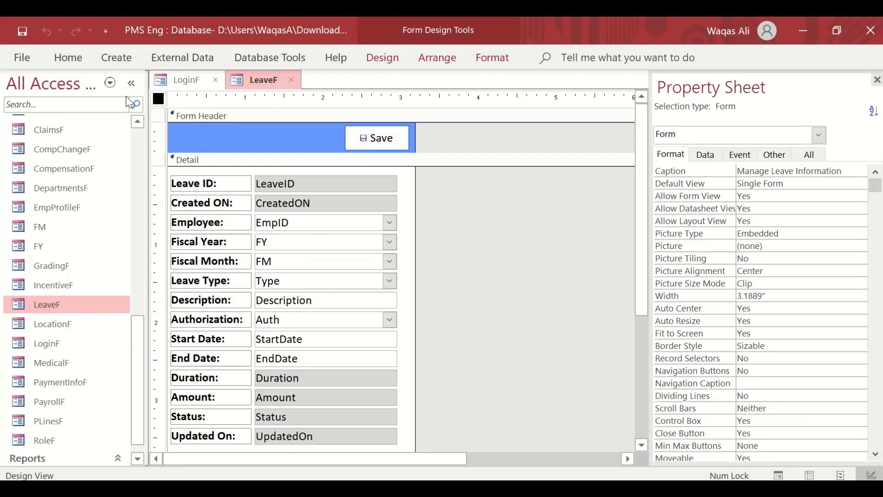
click(285, 132)
click(695, 196)
key(ctrl+c)
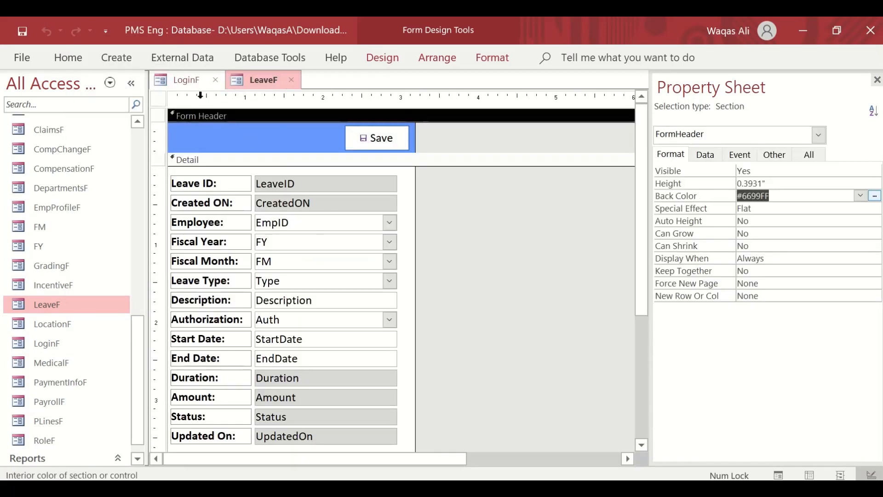
Paste #6699FF as the back color of the LoginF form header
click(184, 80)
click(387, 130)
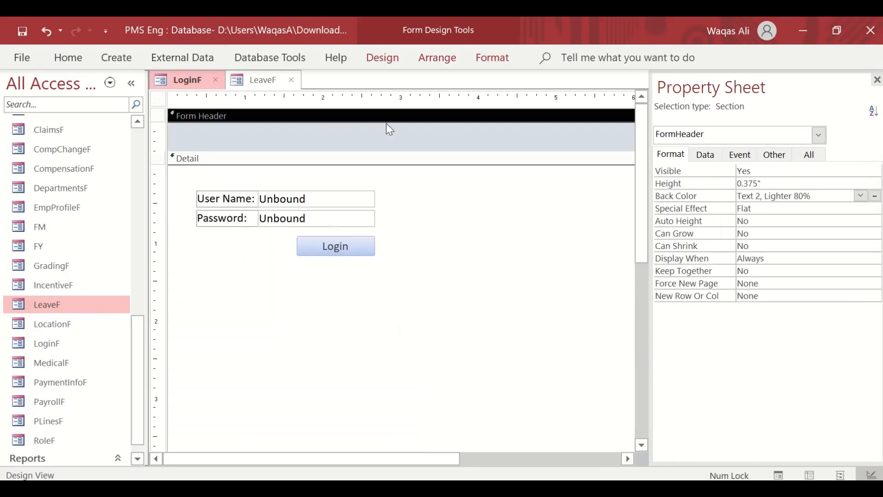
click(828, 196)
key(ctrl+v)
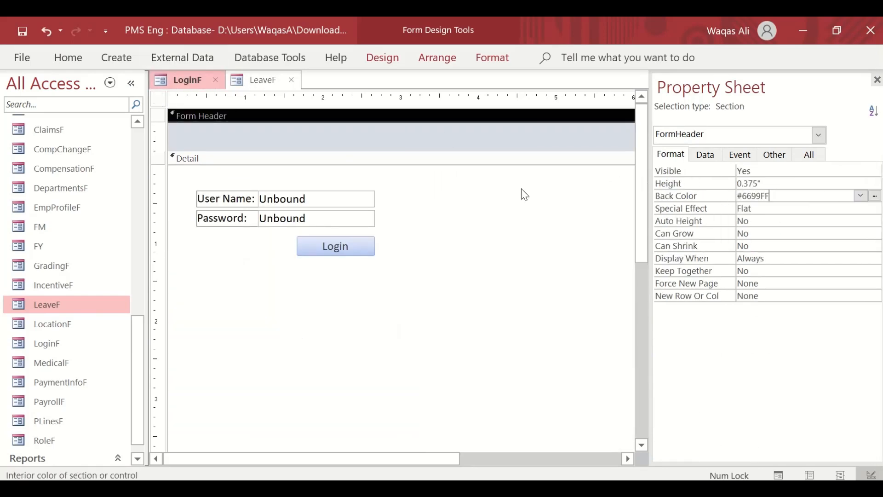
key(Return)
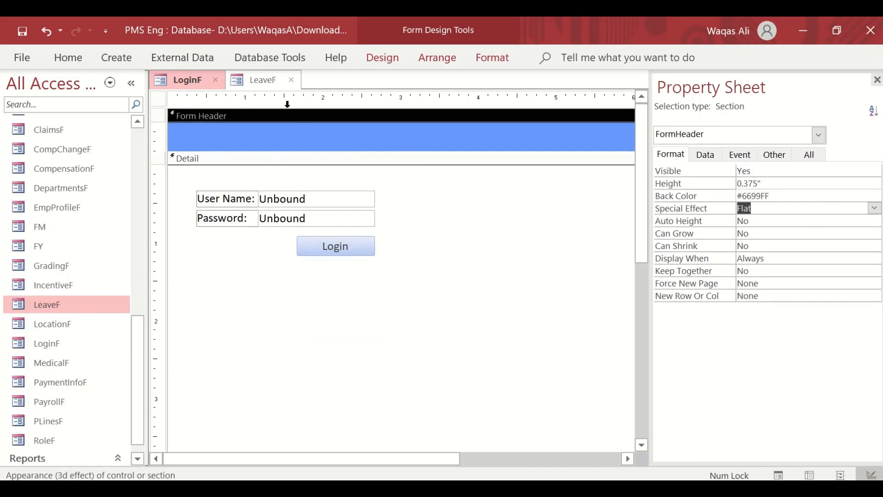
Close the LeaveF form and return to the LoginF design
right_click(254, 82)
click(290, 87)
click(291, 81)
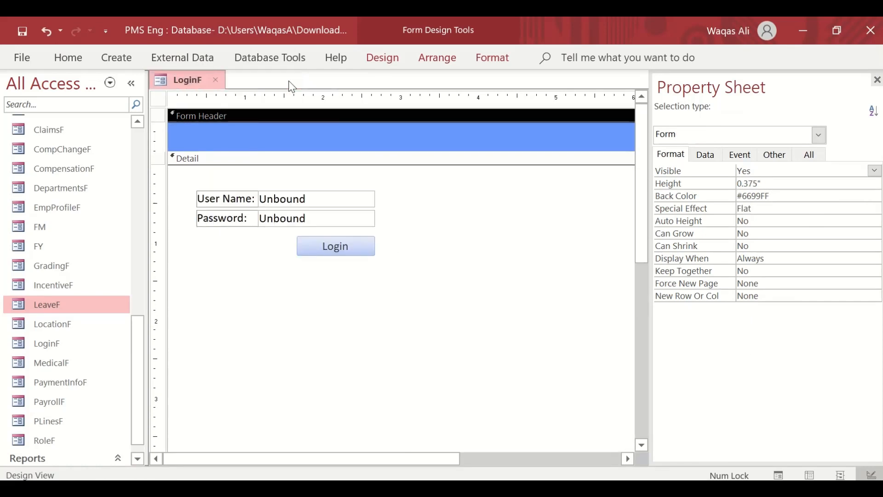
right_click(184, 83)
click(184, 84)
Apply the white quick style with a blue outline to the Login button
click(341, 251)
click(488, 62)
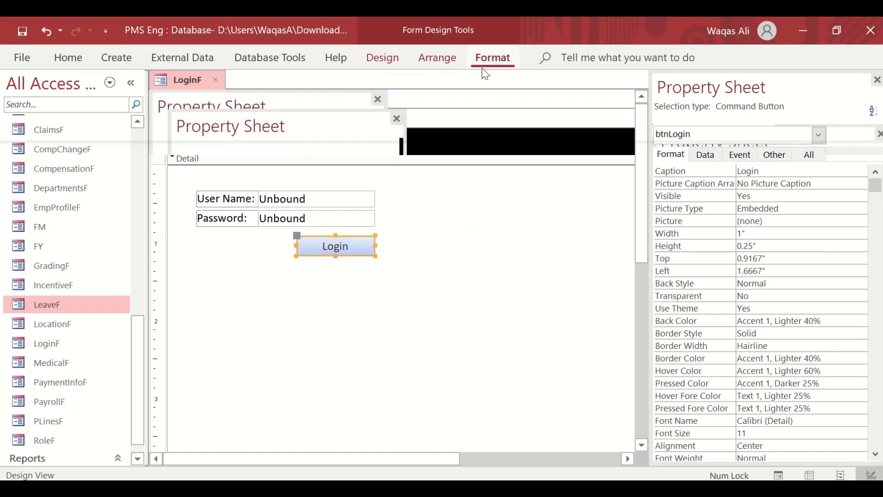
click(579, 104)
click(631, 198)
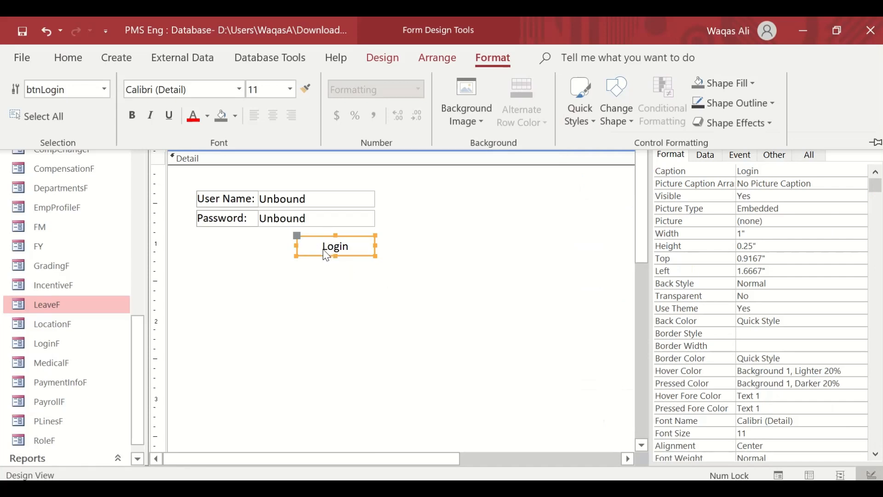
Assign the built-in Key picture to the Login button
click(784, 222)
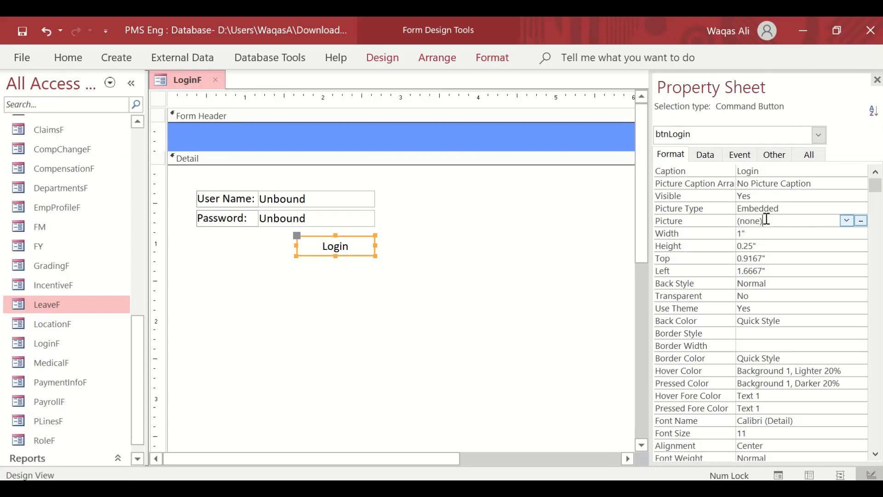
click(861, 221)
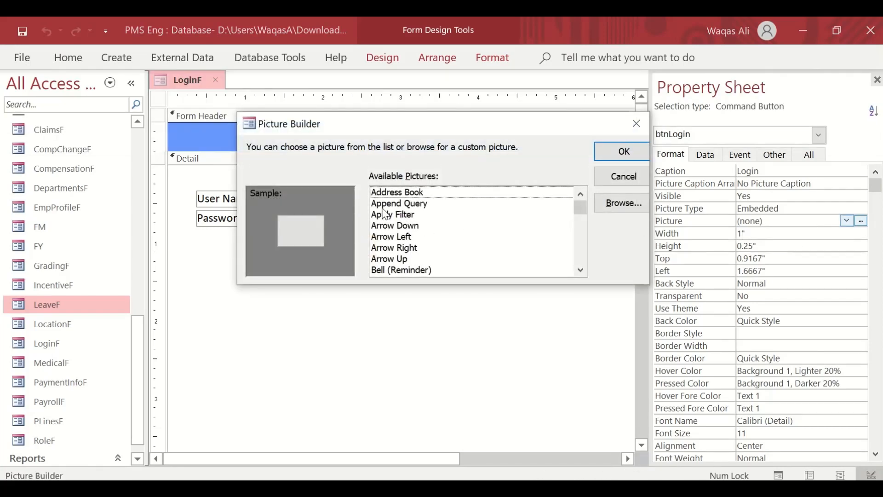
click(398, 227)
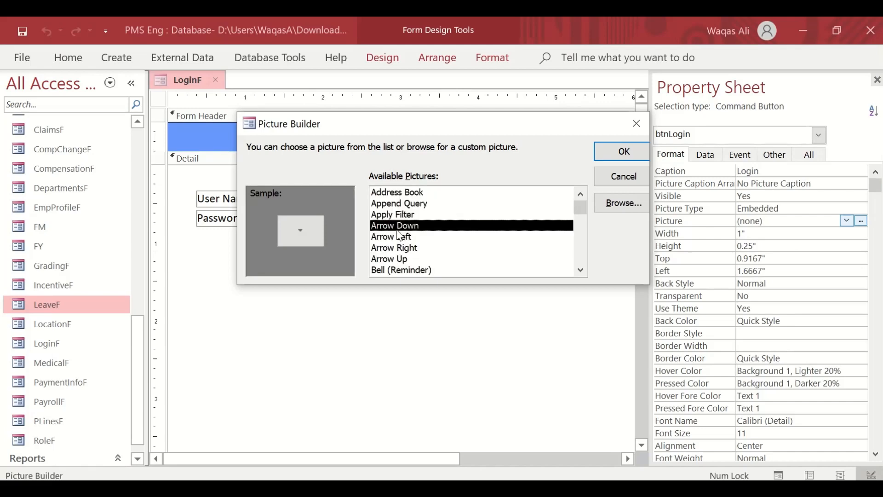
key(k)
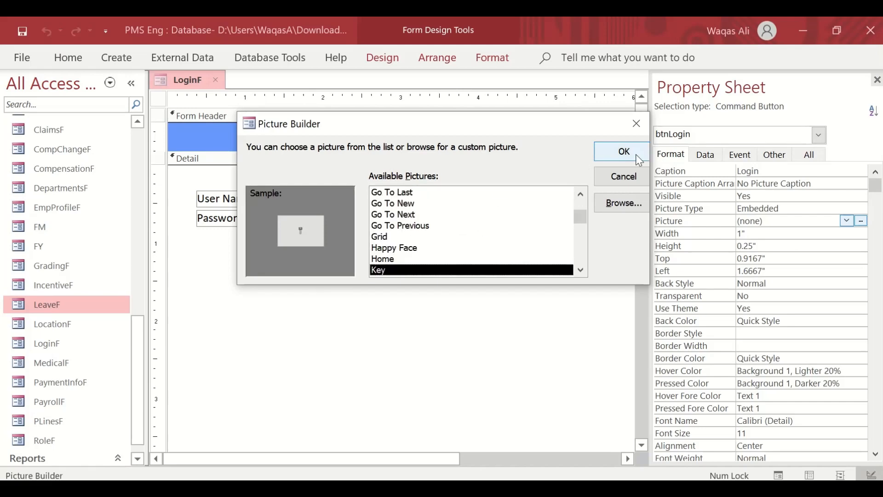
key(Return)
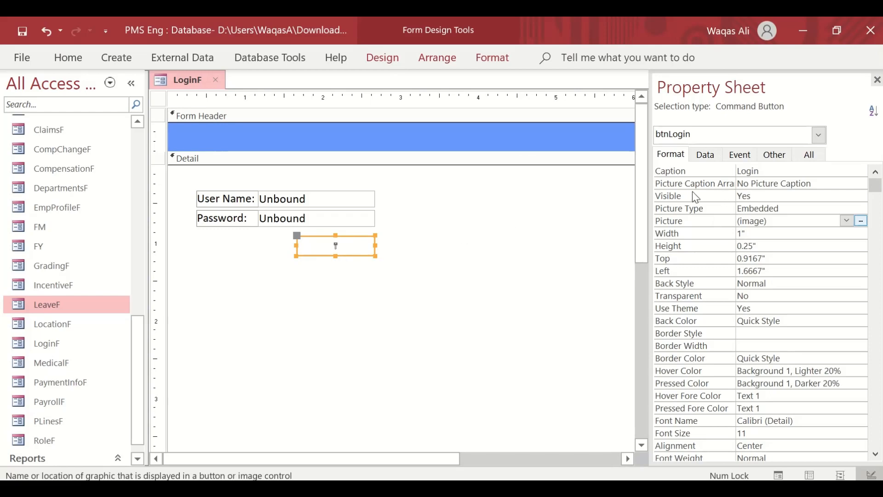
Set the Login button's picture caption arrangement to General
click(807, 184)
click(860, 183)
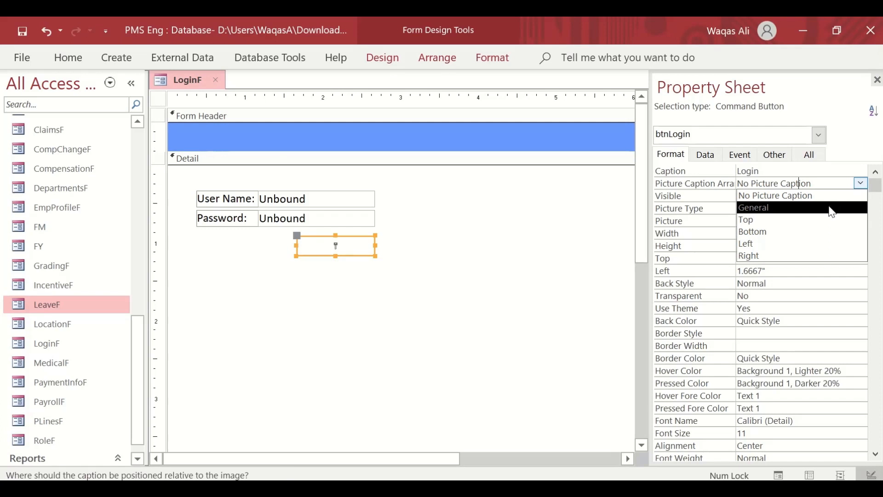
click(830, 206)
click(416, 279)
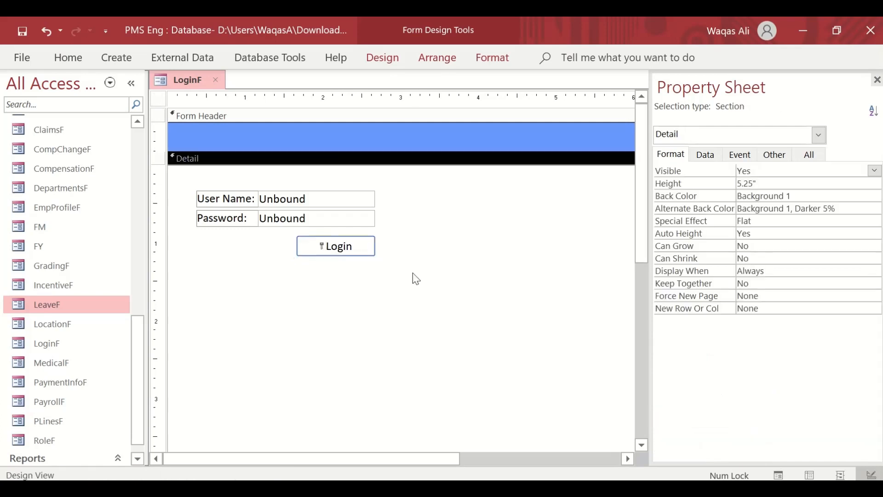
Preview the restyled LoginF form in Form View to check its header, button and title
scroll(407, 322, down, 3)
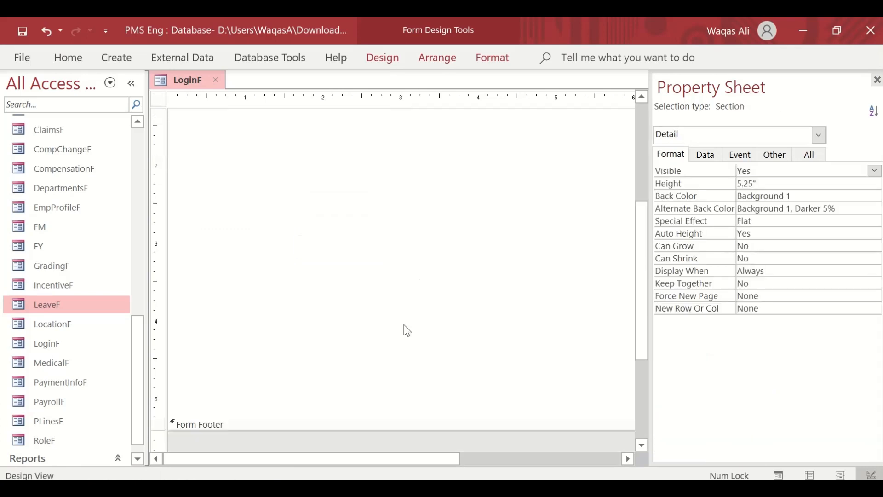
scroll(404, 330, up, 3)
right_click(179, 82)
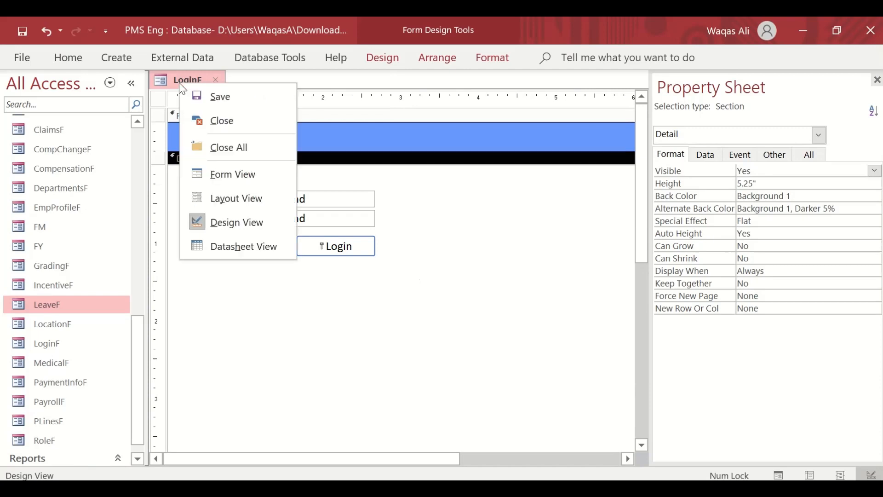
click(217, 173)
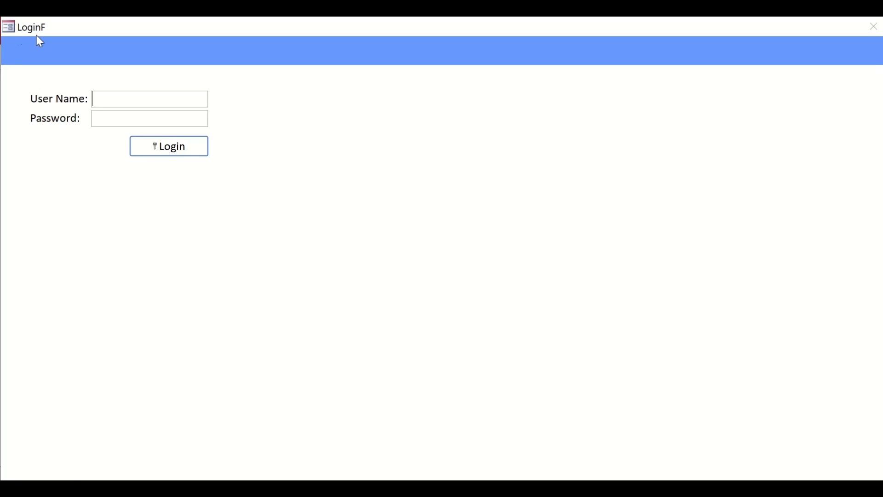
Return to Design View and set the form's caption to "Welcome to Loop Salary Management System"
right_click(354, 157)
click(368, 205)
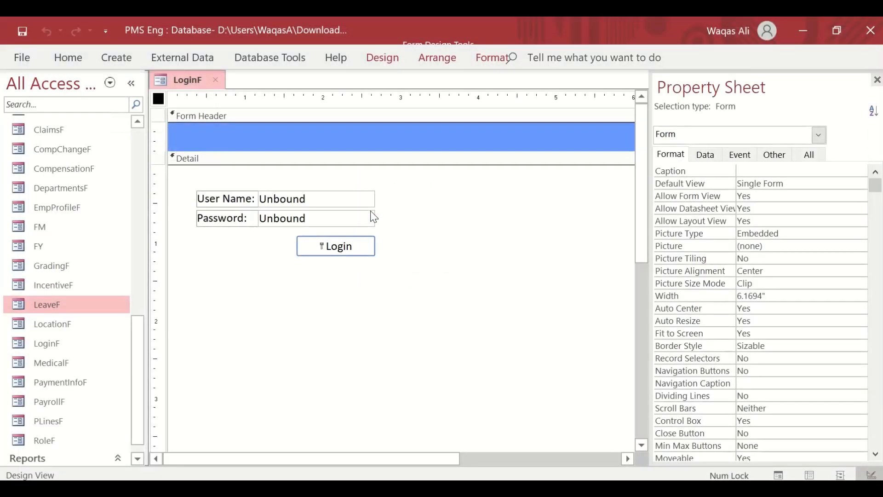
click(751, 182)
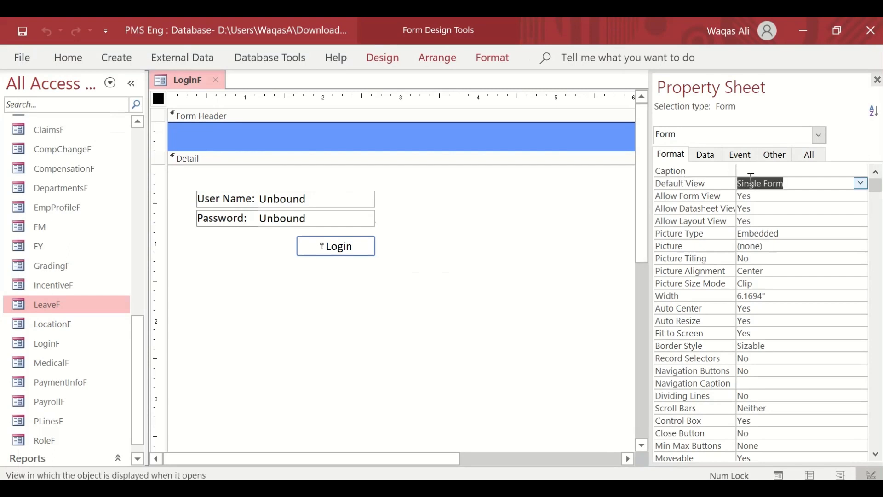
click(750, 171)
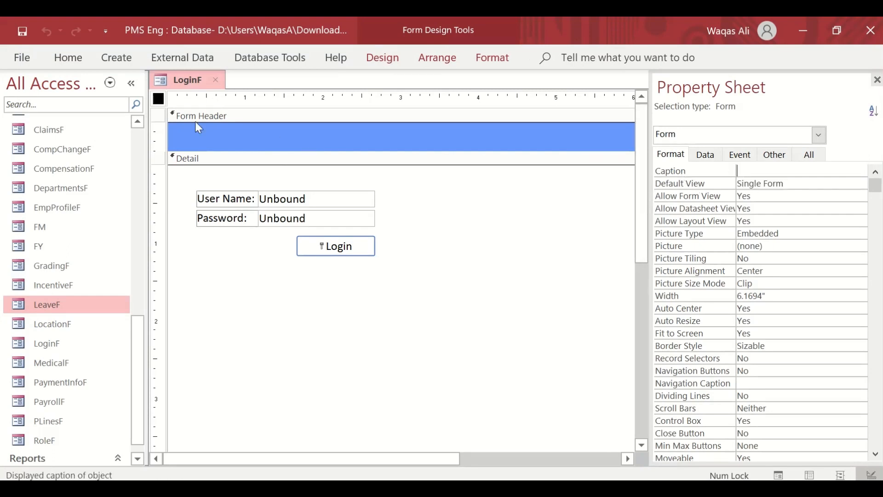
click(158, 102)
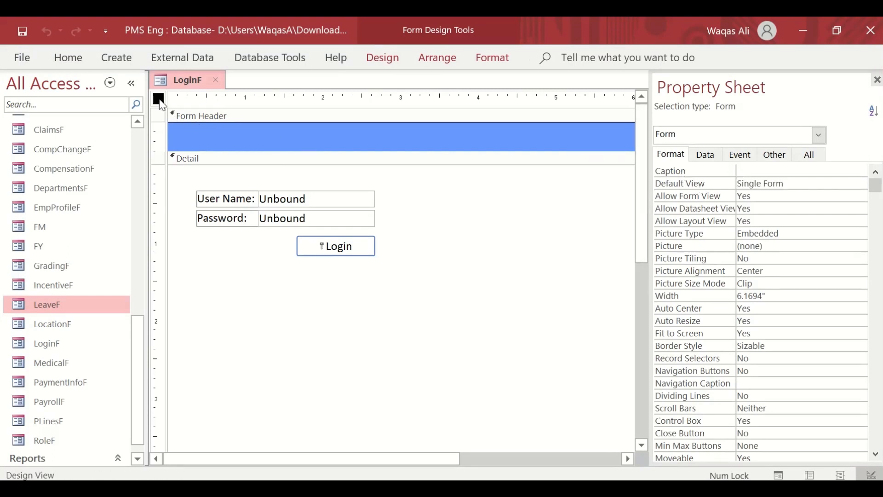
click(754, 173)
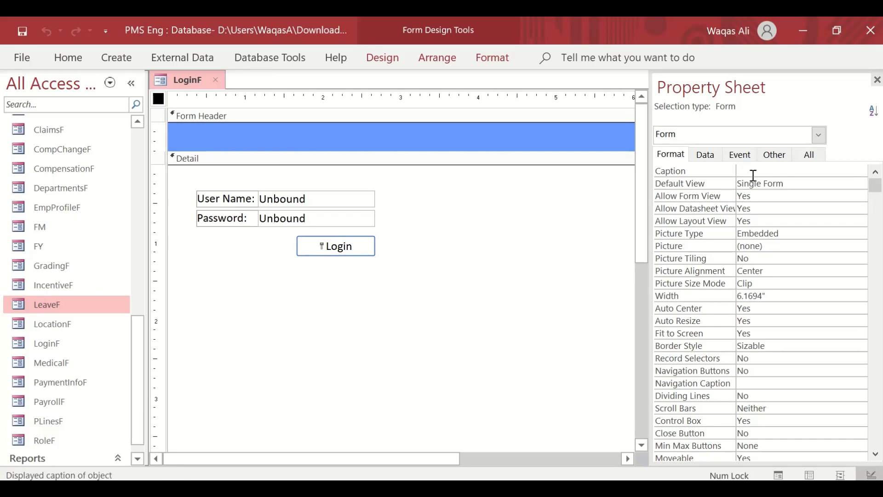
text(We)
text(lcome to )
text(Loop S)
text(alary Manag)
text(ement System)
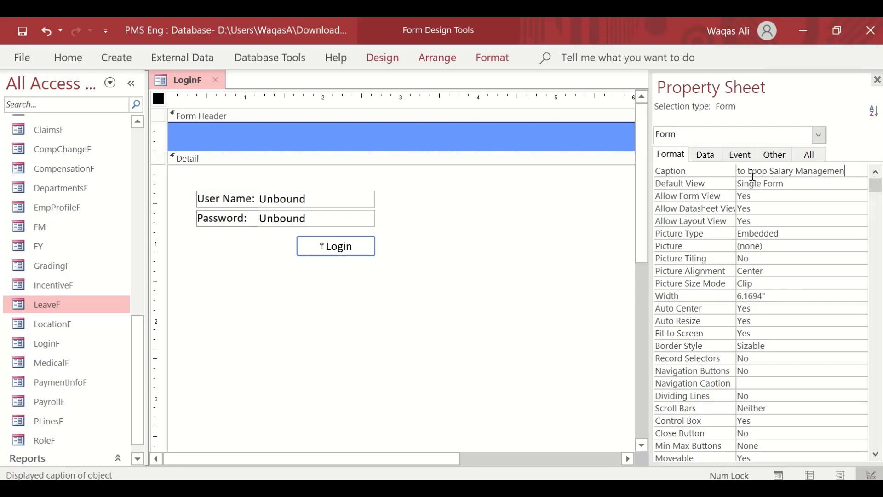
key(Return)
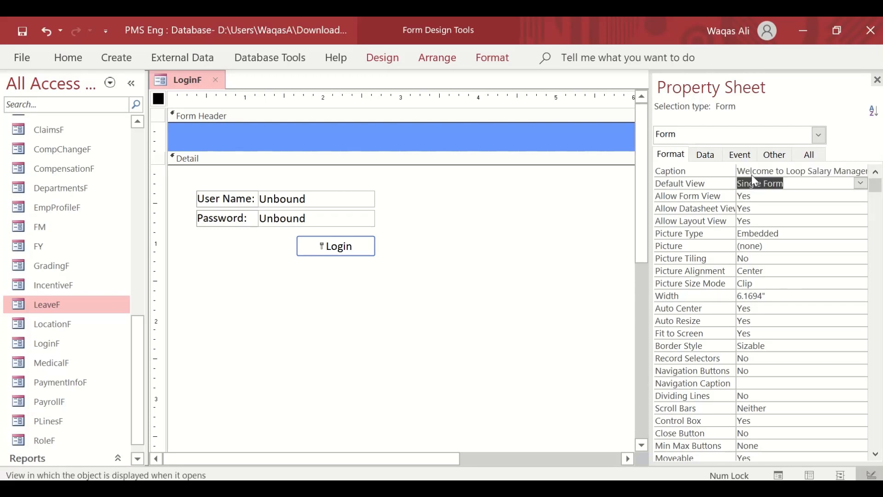
Display the login form in Form View and try logging in with the user name and password left blank
right_click(171, 81)
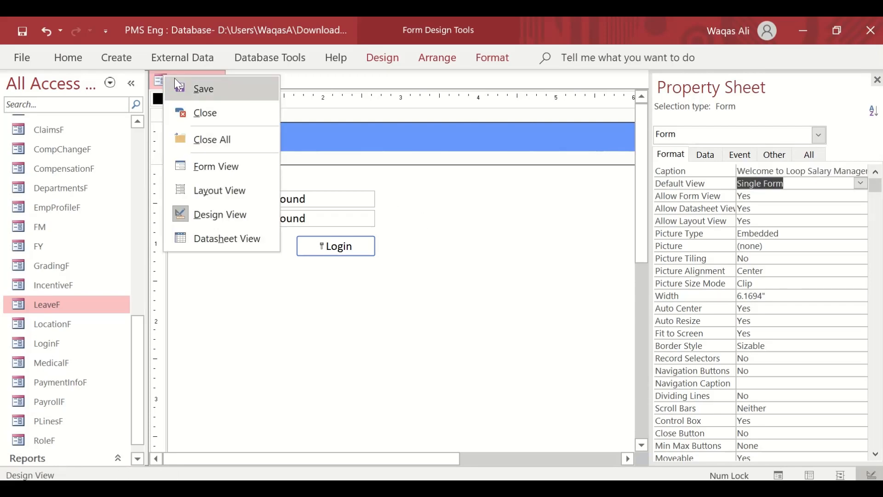
click(175, 79)
right_click(175, 79)
right_click(198, 85)
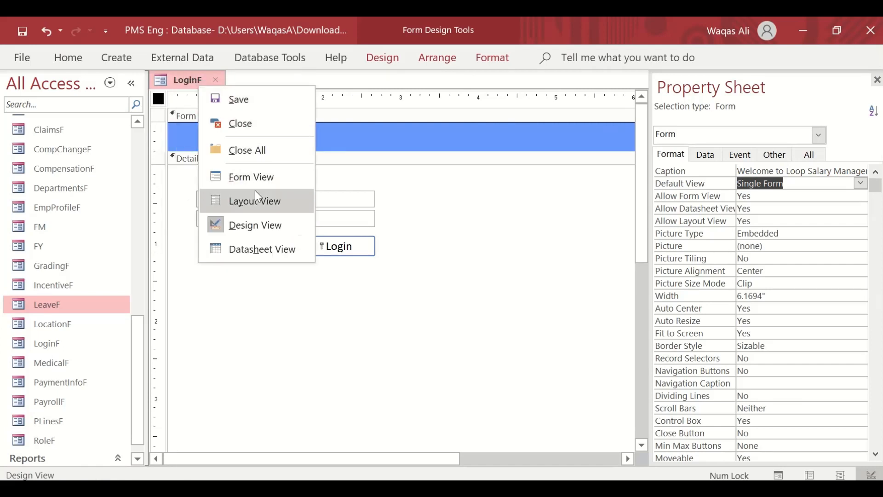
click(256, 175)
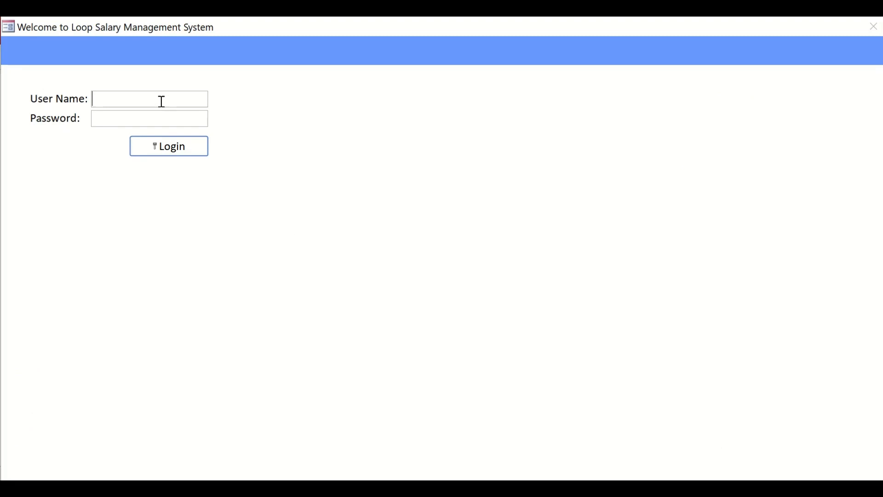
click(170, 145)
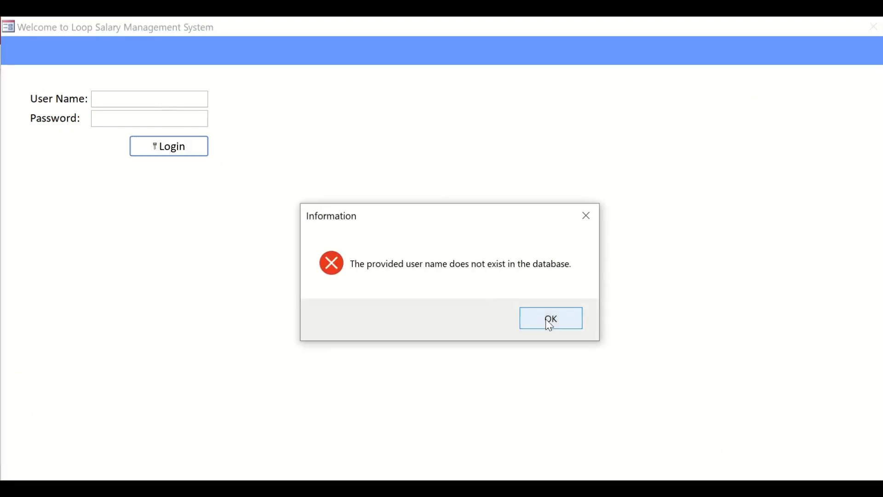
Dismiss the login error message and close the LoginF form
click(551, 322)
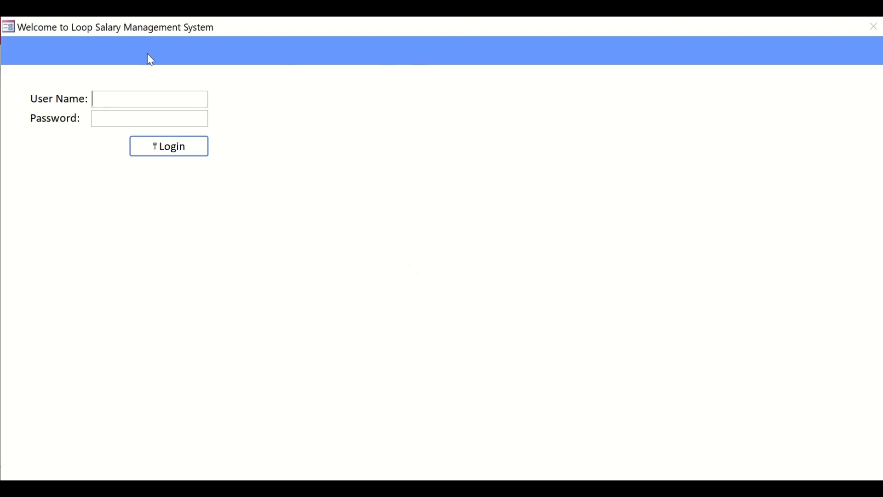
right_click(125, 35)
click(138, 65)
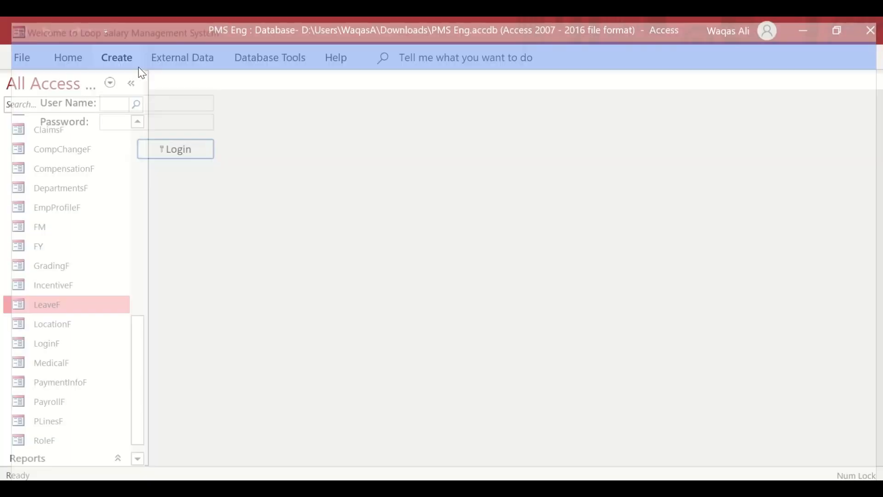
Duplicate the LoginF form as a new form named Main
right_click(68, 349)
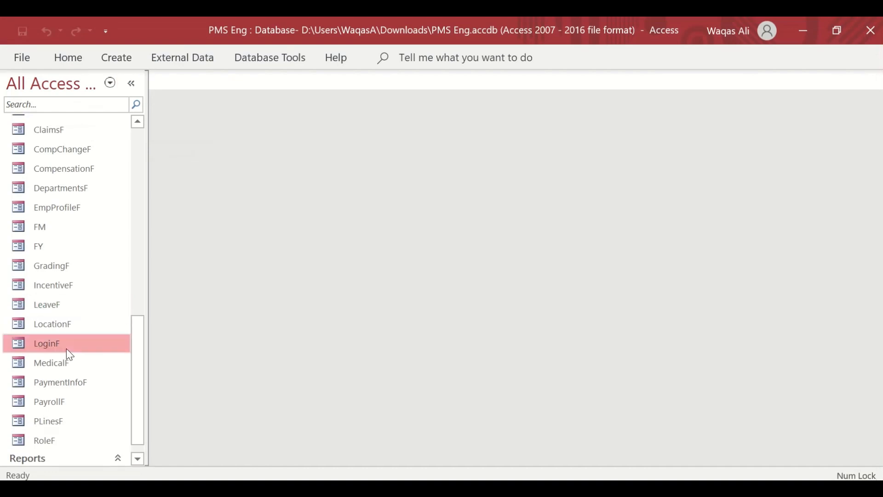
click(115, 291)
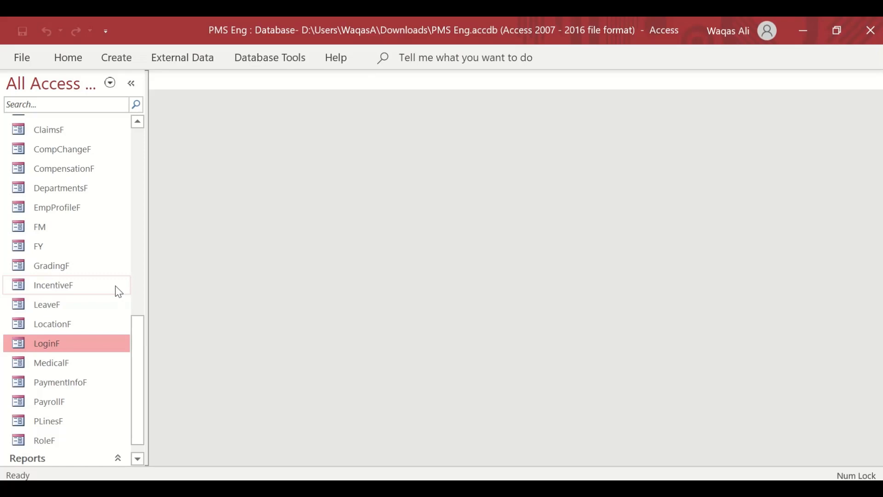
key(ctrl+v)
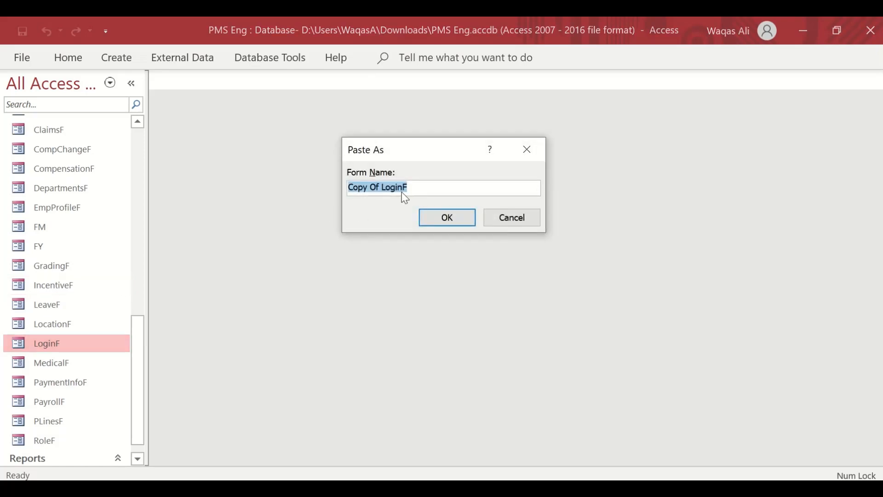
text(Main)
key(Return)
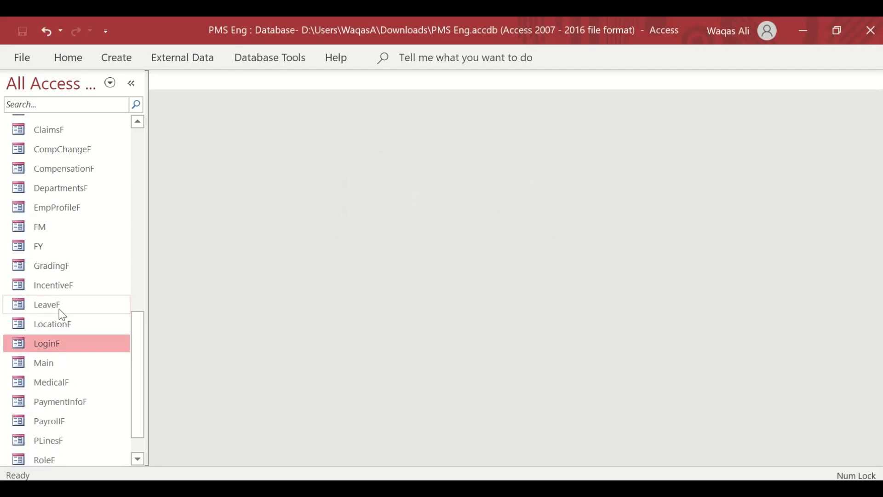
Open the Main form in Design View and delete its user name and password fields, their labels and the Login button
right_click(65, 362)
click(121, 152)
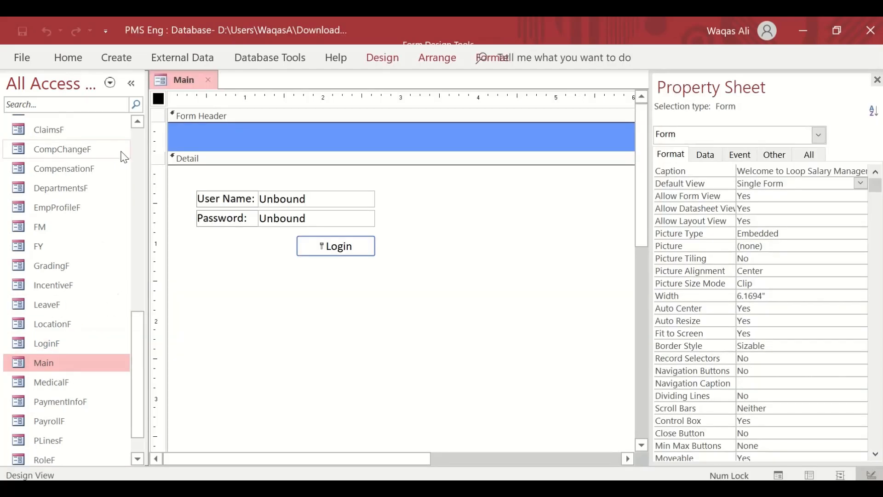
drag(422, 190, 144, 286)
key(Delete)
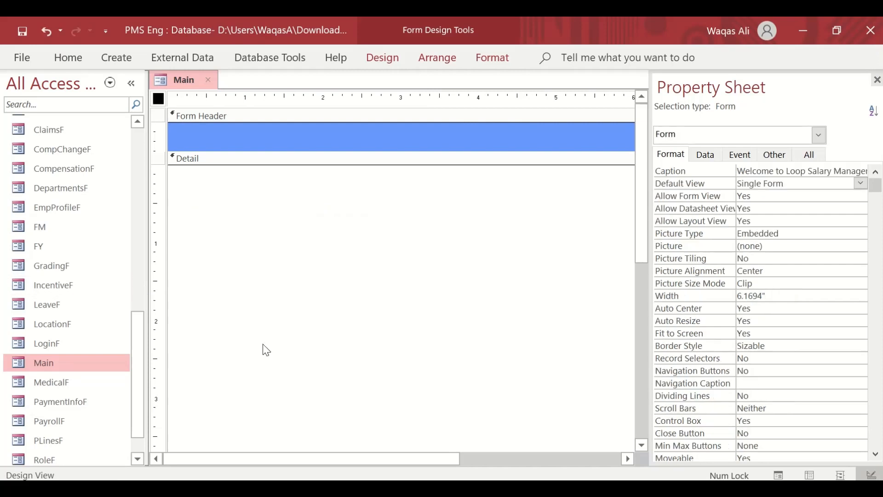
Preview the emptied Main form in Form View and return to Design View
scroll(263, 349, down, 5)
scroll(261, 346, up, 2)
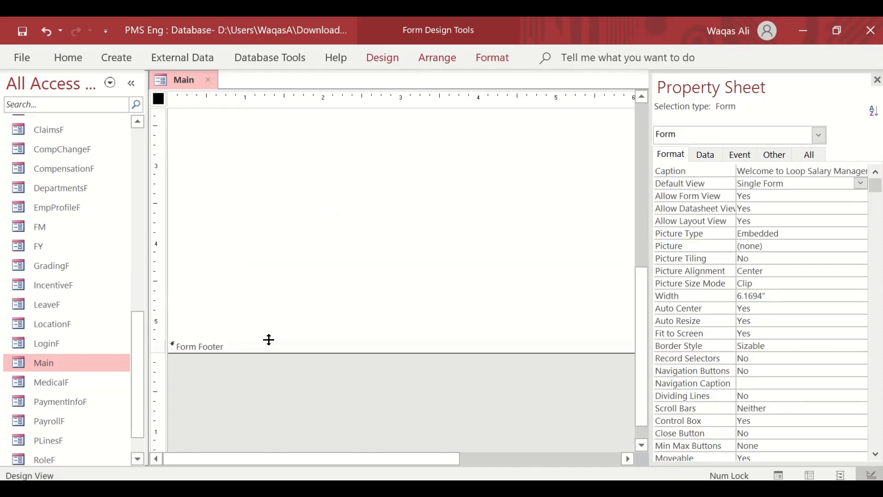
scroll(274, 339, up, 4)
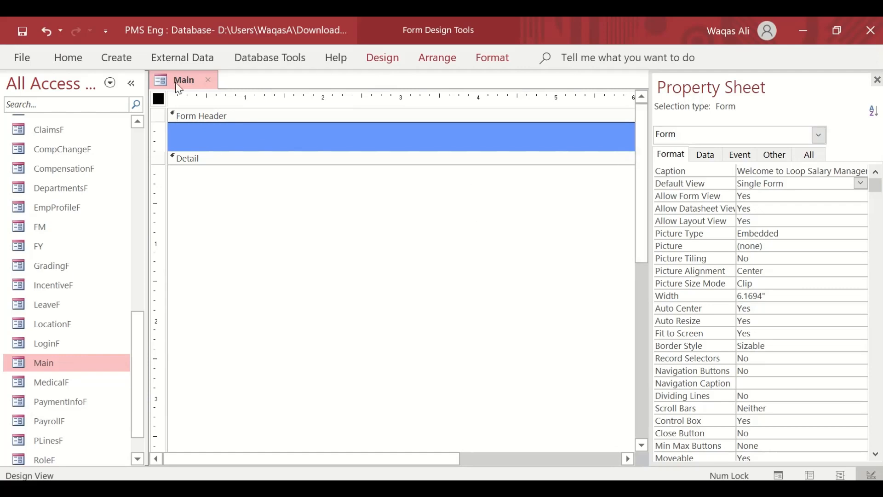
right_click(324, 207)
click(300, 209)
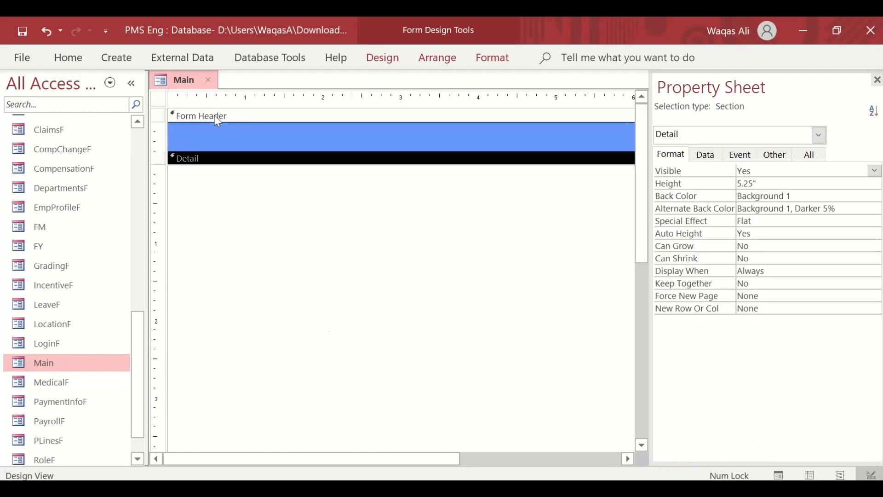
right_click(180, 81)
click(223, 174)
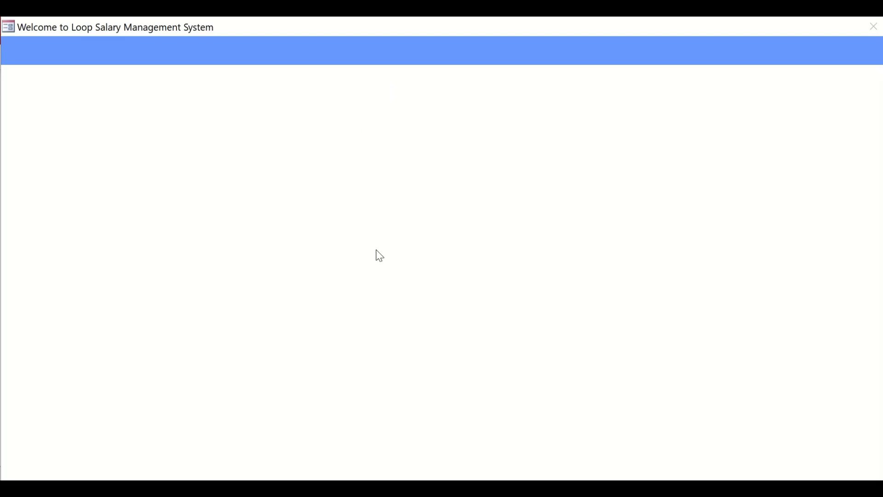
right_click(402, 221)
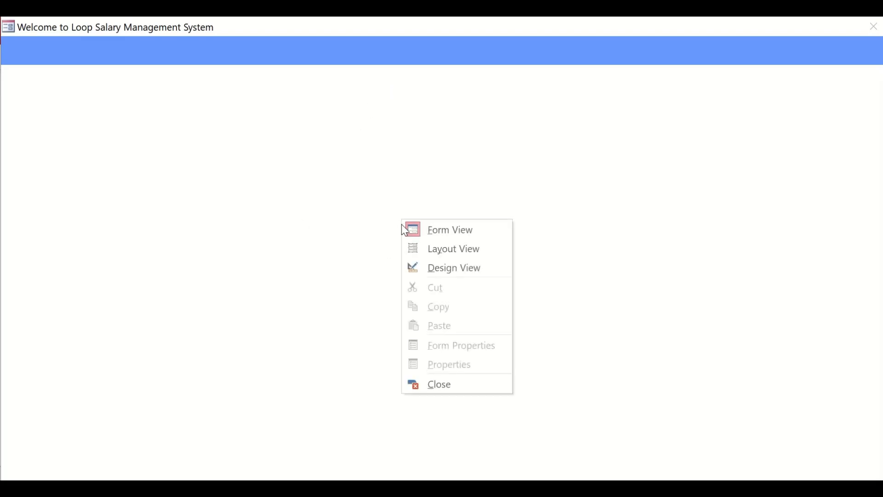
click(419, 263)
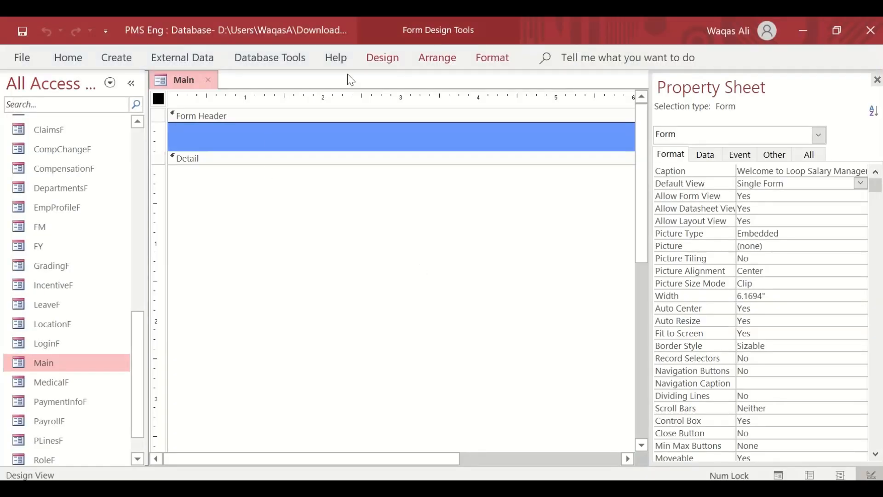
Draw a rectangle about 2.25" wide and 5.33" high from the upper-left corner of the Main form's Detail section
click(384, 60)
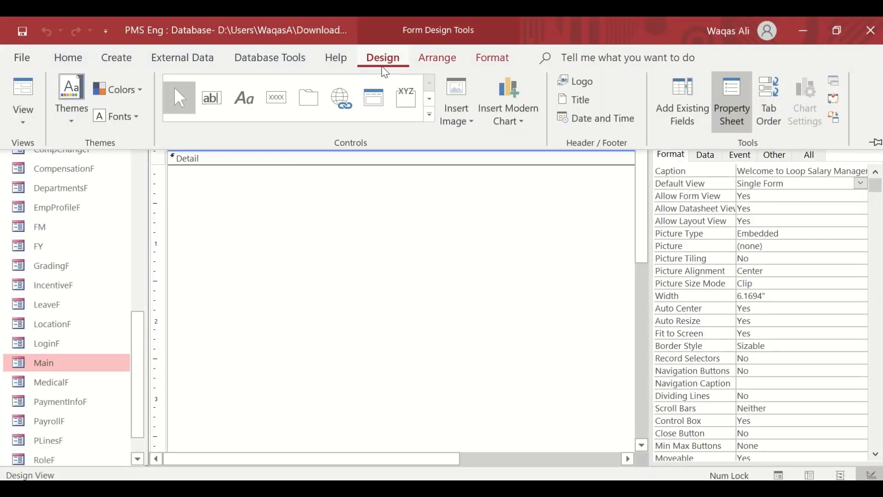
click(429, 99)
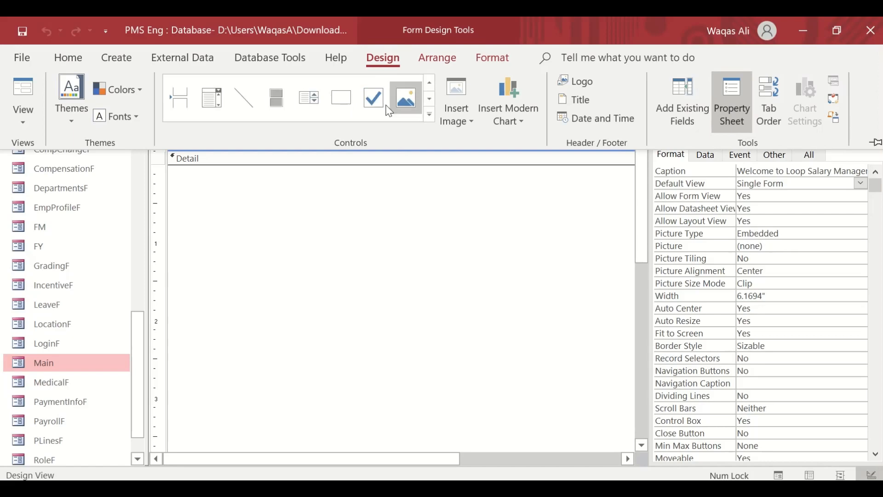
click(341, 101)
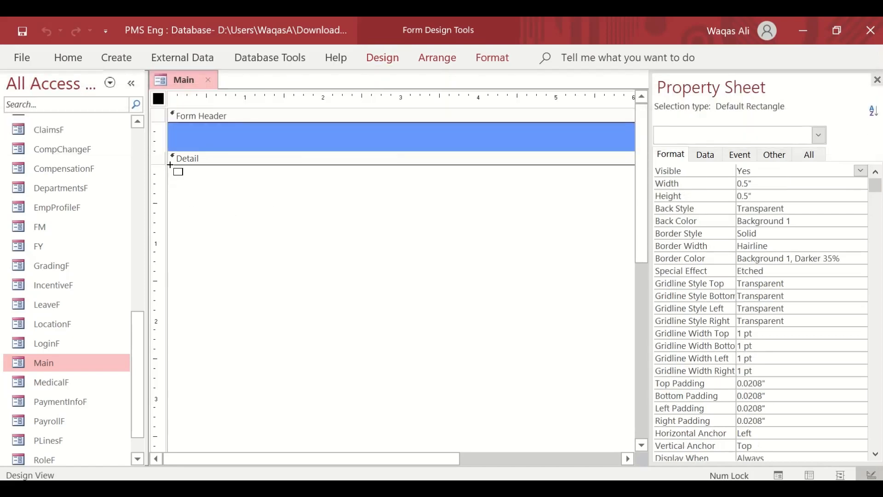
drag(168, 164, 344, 396)
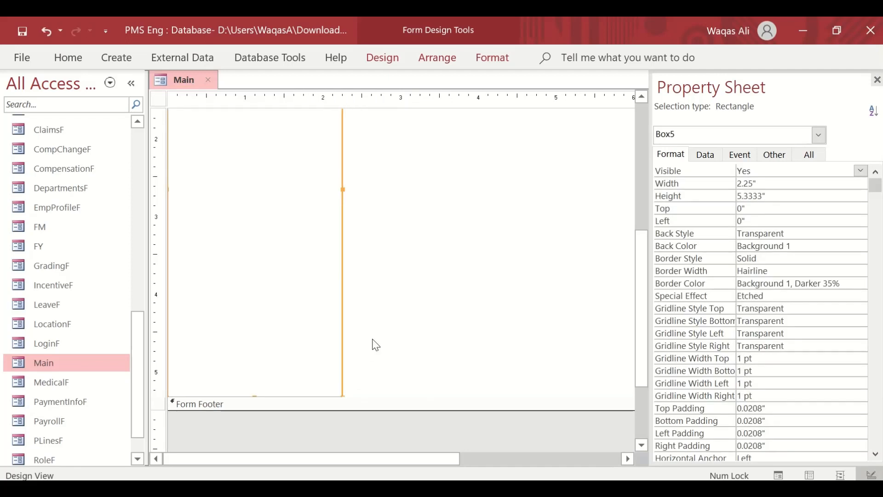
scroll(373, 345, up, 3)
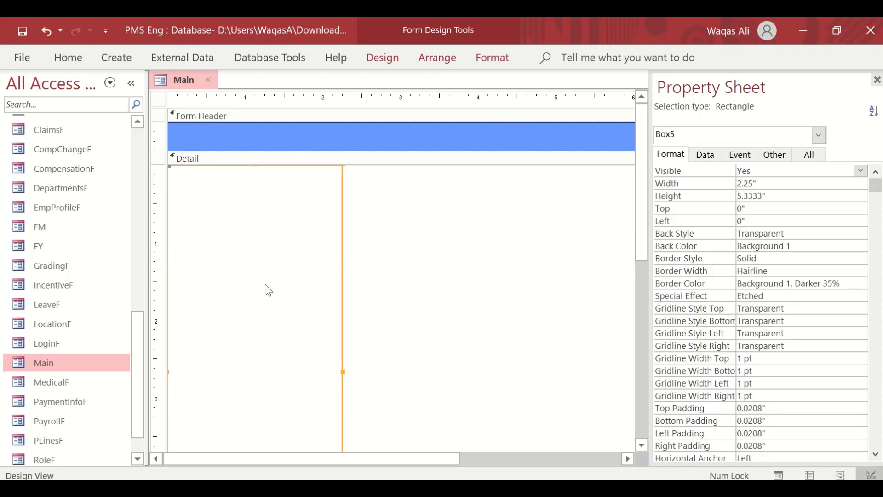
Copy the form header's back color #6699FF to the rectangle in the Detail section
click(477, 138)
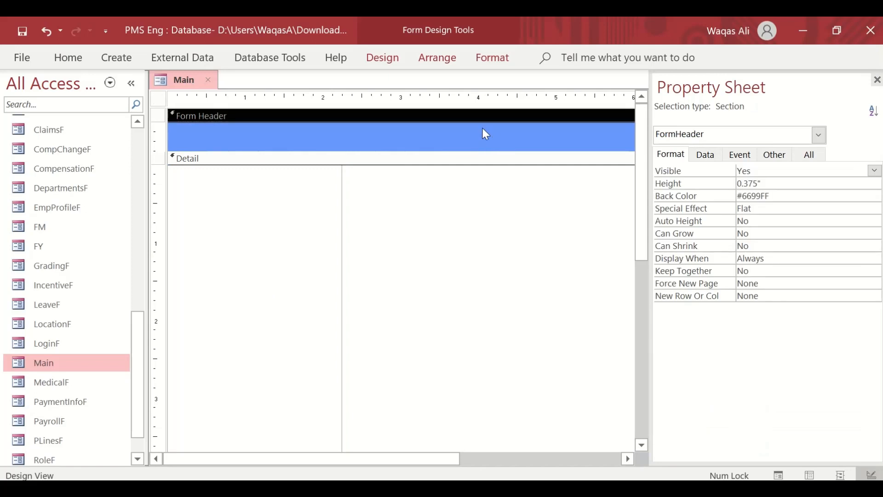
click(704, 193)
key(ctrl+c)
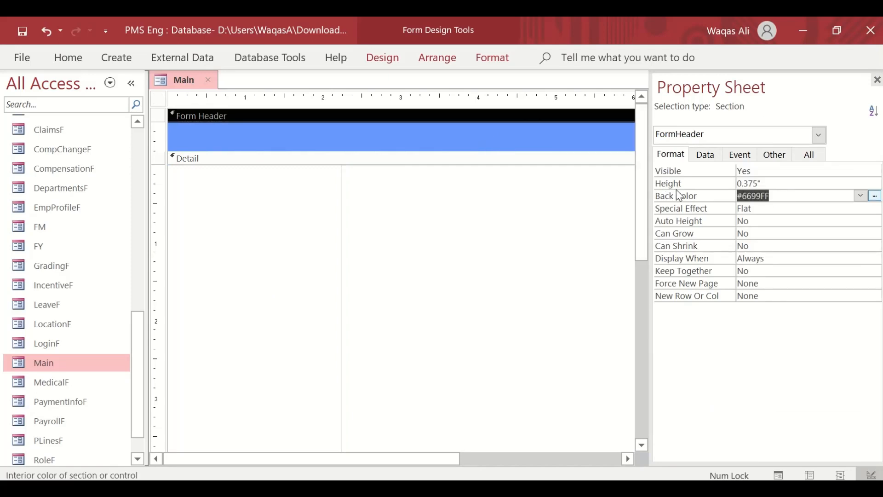
click(236, 294)
click(303, 262)
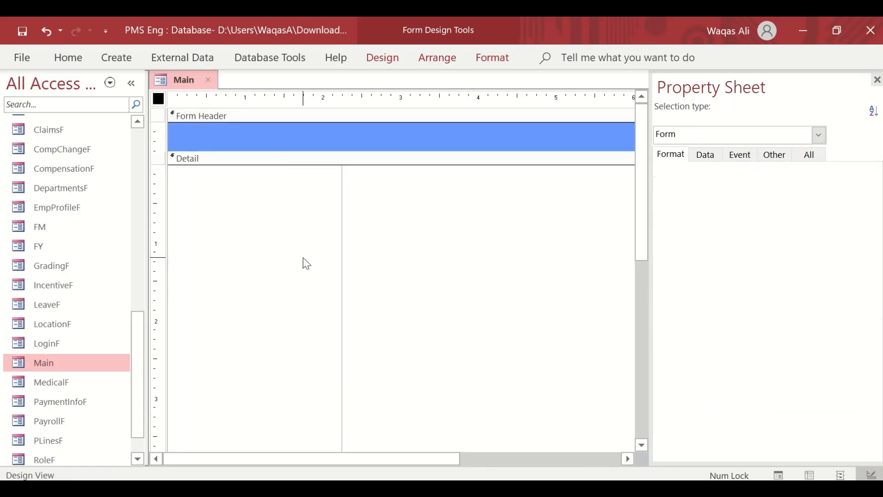
click(342, 254)
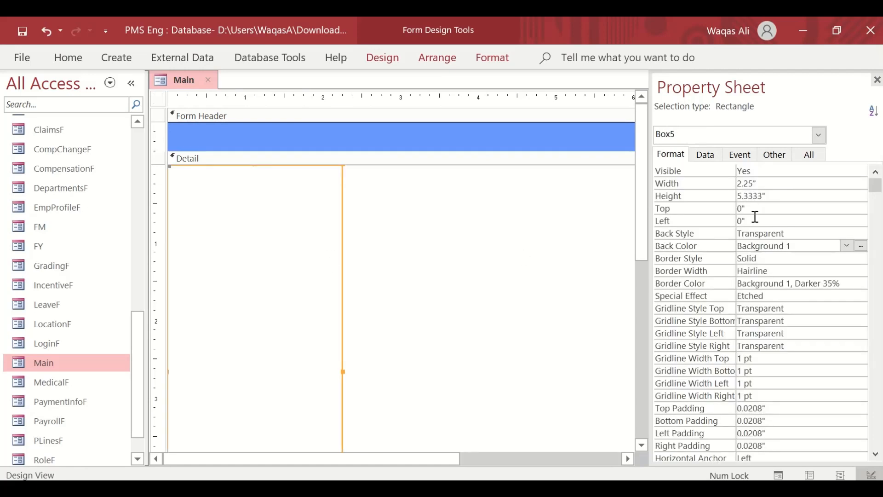
click(814, 246)
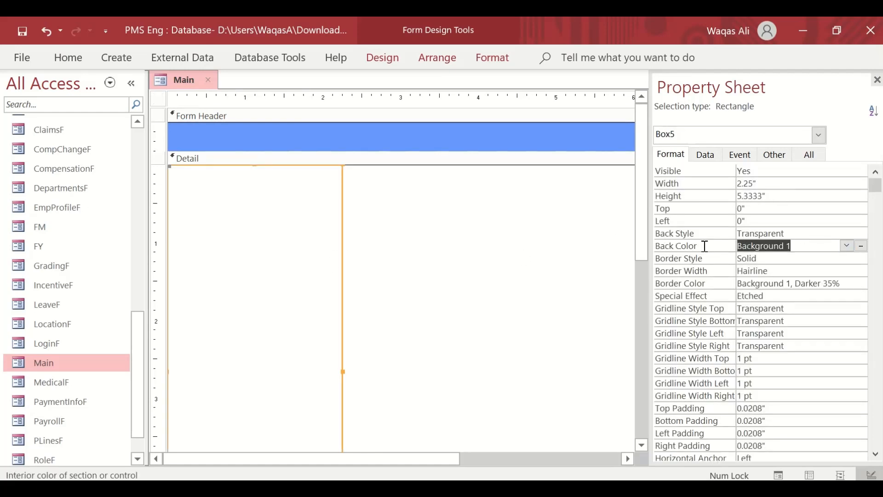
key(ctrl+v)
key(Return)
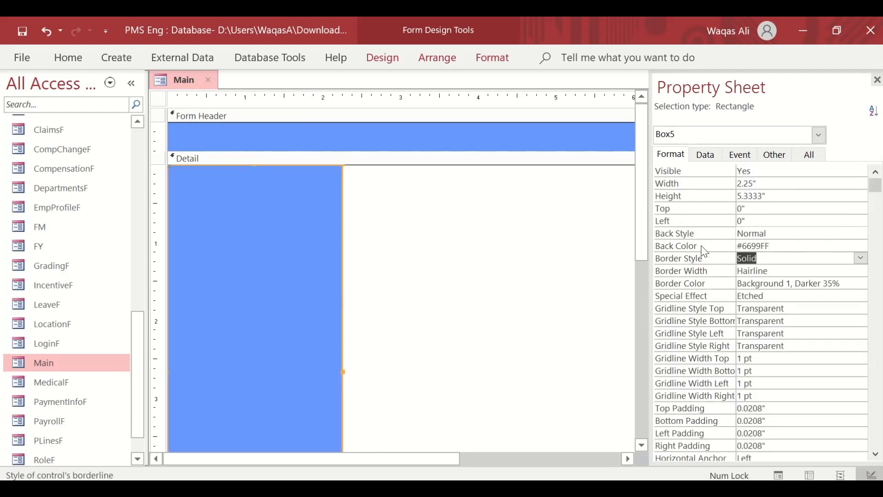
Preview the Main form with its colored side rectangle in Form View and return to Design View
right_click(171, 79)
right_click(176, 85)
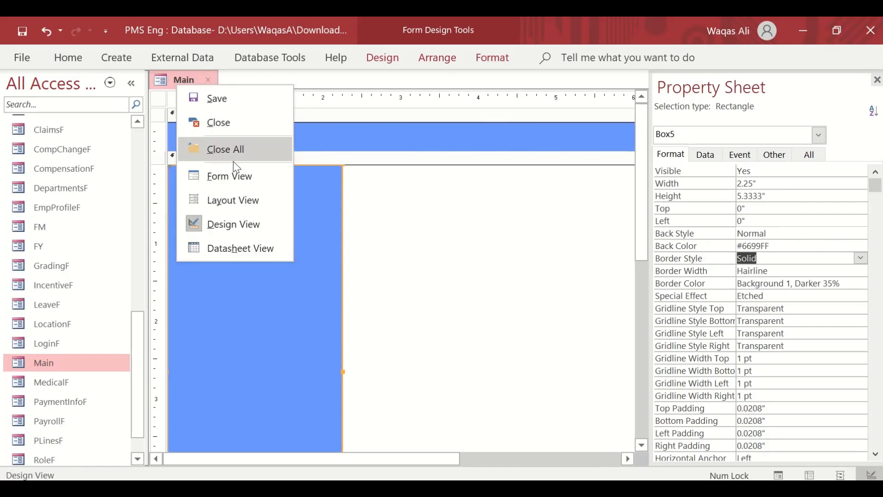
click(244, 186)
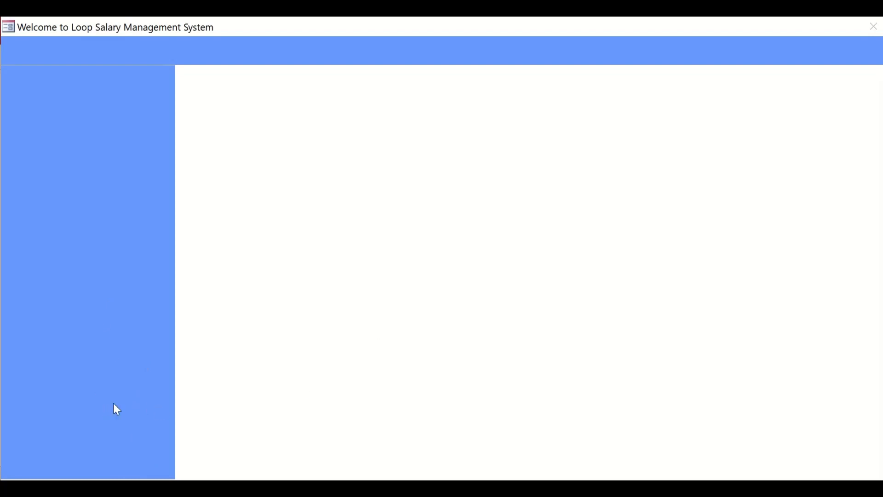
right_click(454, 248)
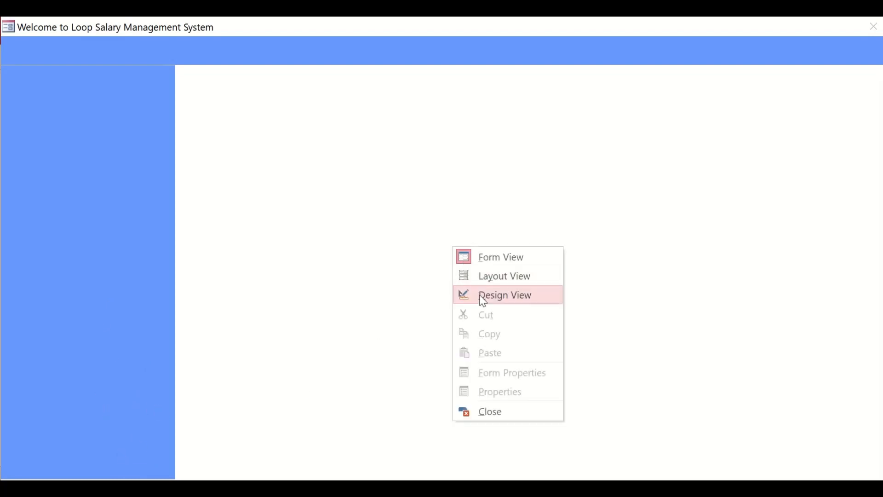
click(483, 301)
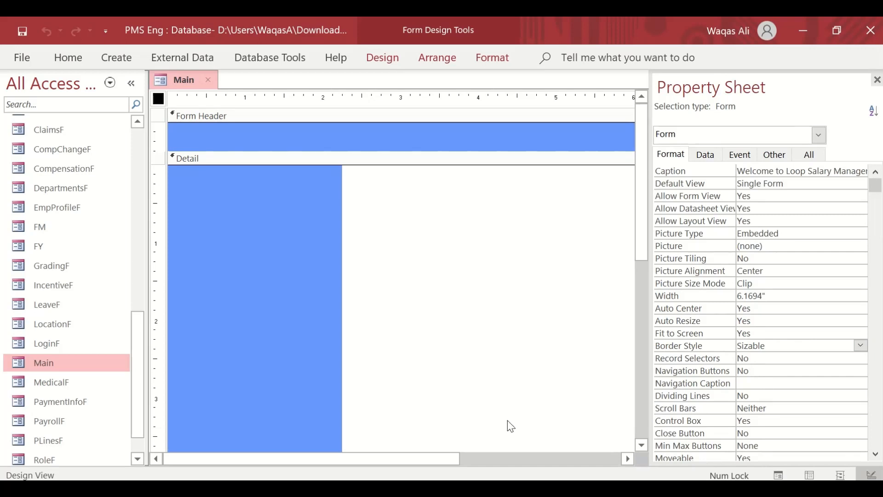
Look through the Main form's format properties and save the form
scroll(788, 401, down, 1)
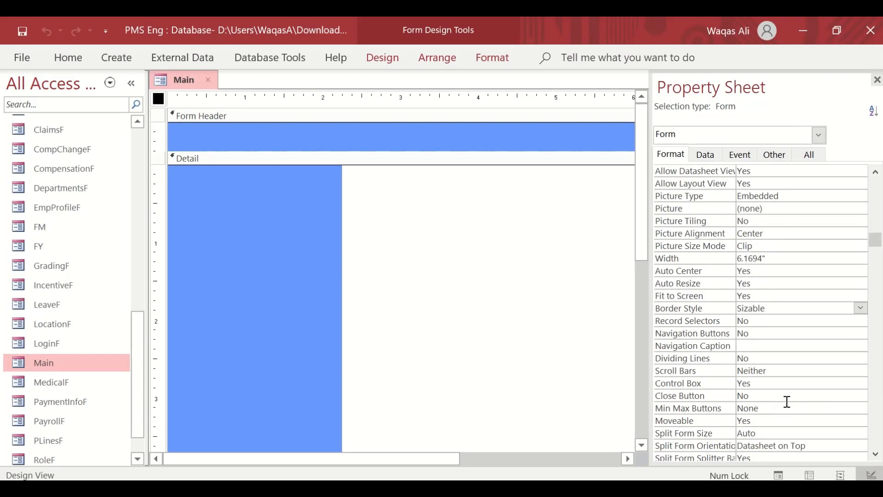
scroll(788, 403, down, 1)
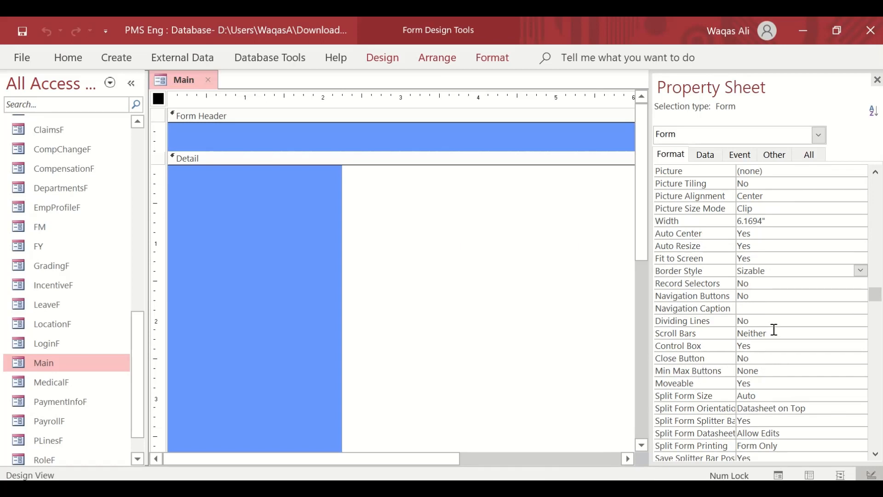
scroll(774, 330, up, 1)
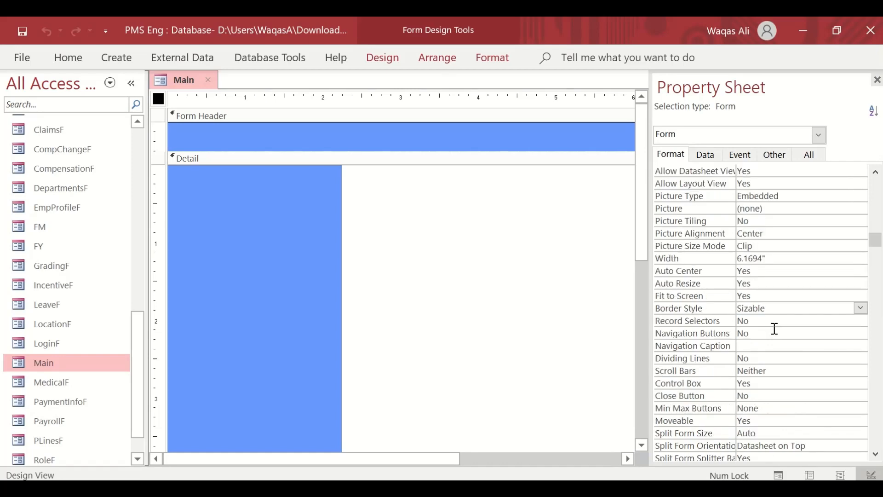
scroll(775, 329, up, 1)
right_click(178, 80)
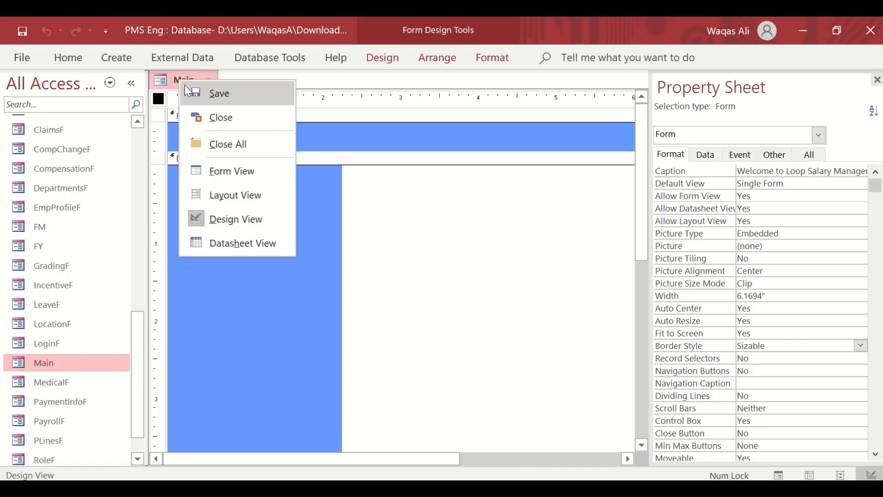
click(216, 93)
Make the outline of the blue side rectangle in the Detail section transparent
click(315, 217)
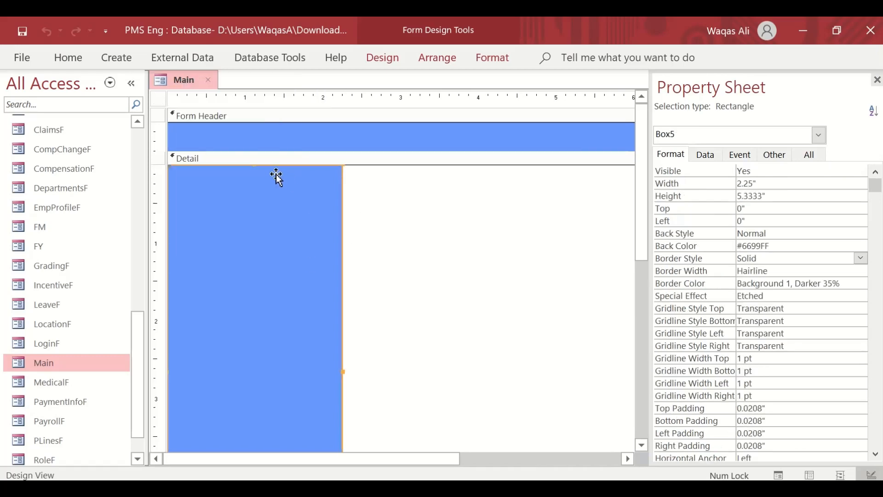
click(486, 64)
click(734, 103)
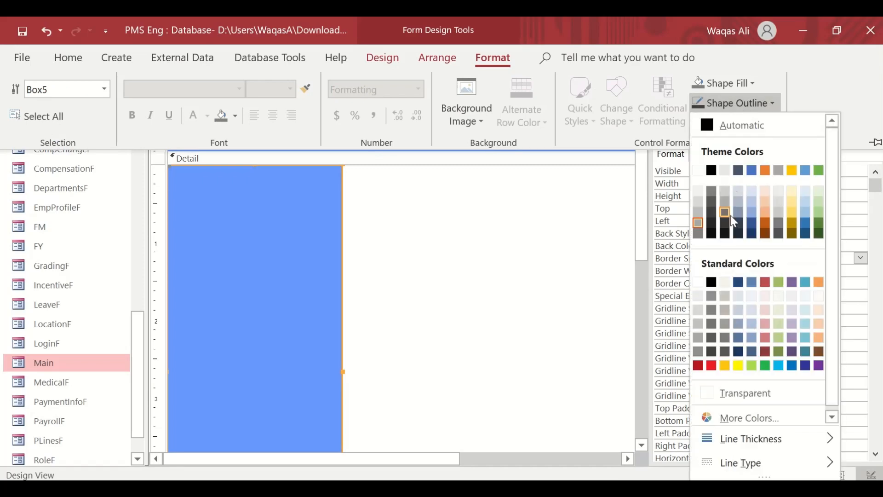
click(735, 400)
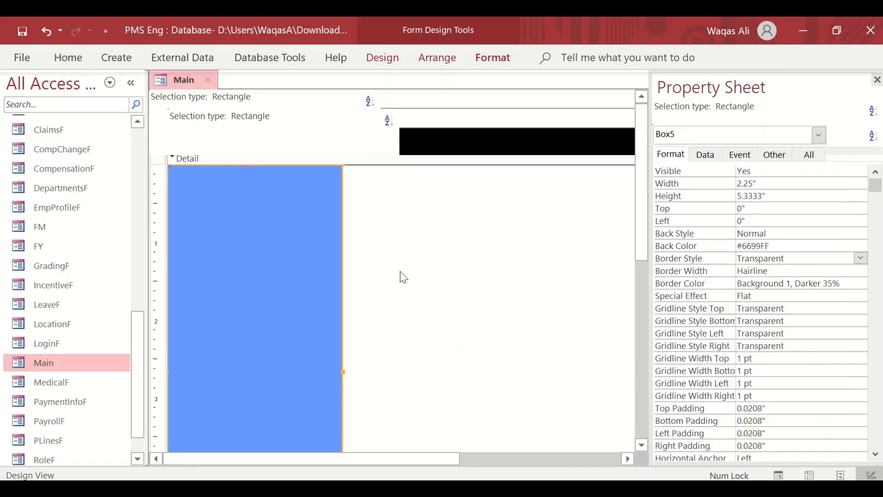
click(400, 271)
Preview the Main form with the borderless side rectangle in Form View and return to Design View
right_click(177, 81)
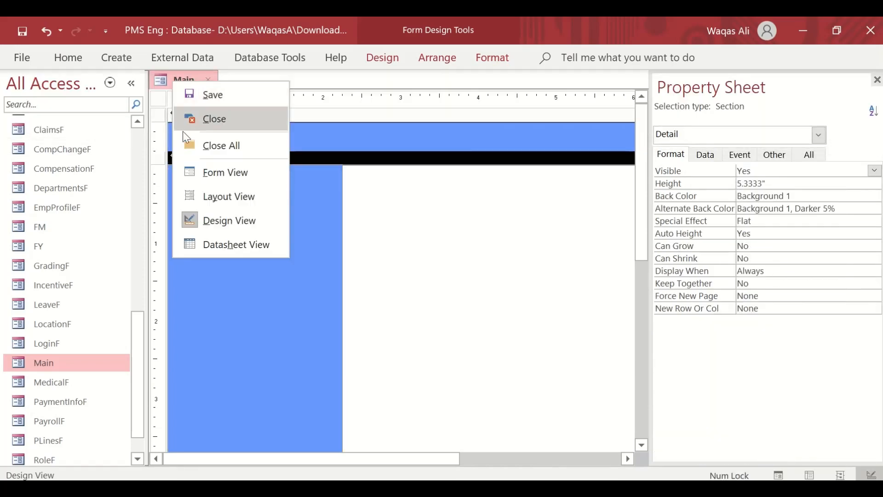
click(194, 170)
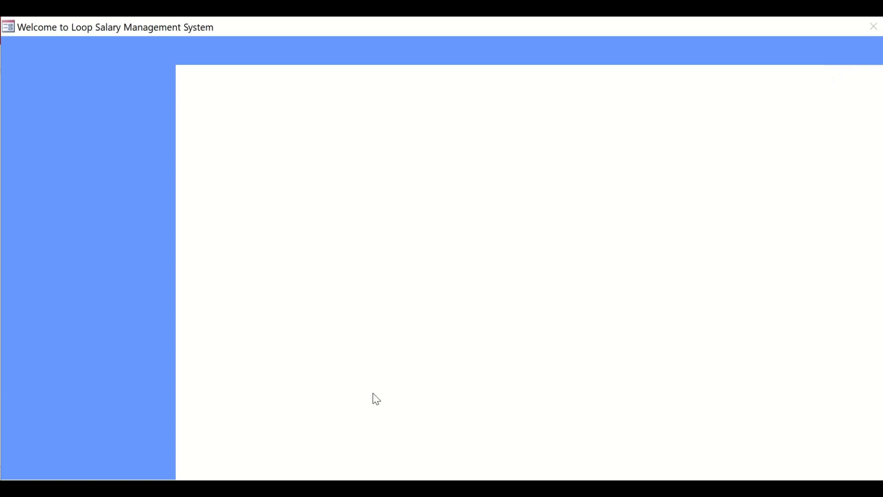
right_click(401, 137)
click(421, 184)
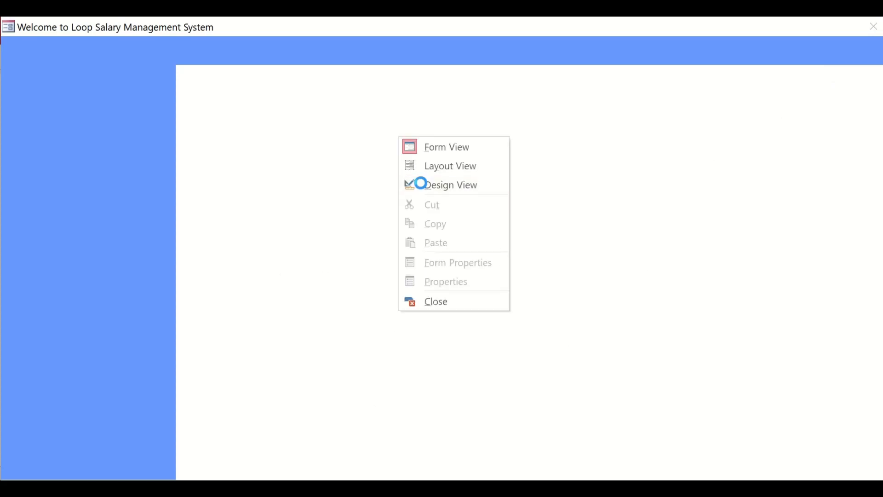
Add a 1" by 1" list box near the Detail section's upper right, at 4" left and 0.4167" top, without using the wizard
scroll(432, 249, down, 2)
scroll(432, 249, up, 1)
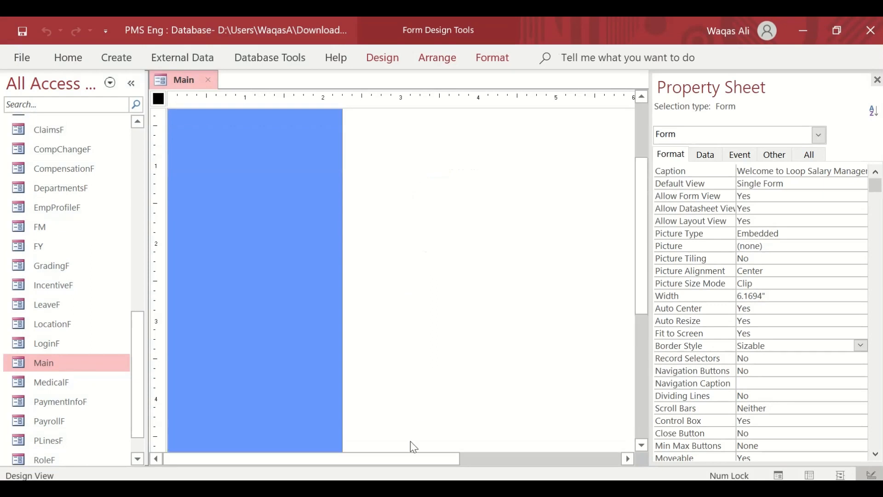
drag(447, 458, 469, 455)
click(474, 460)
scroll(373, 357, up, 2)
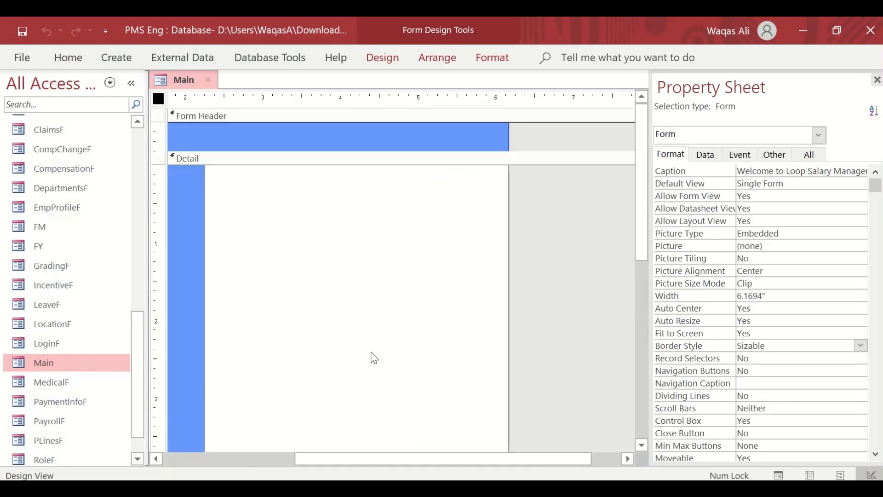
click(388, 64)
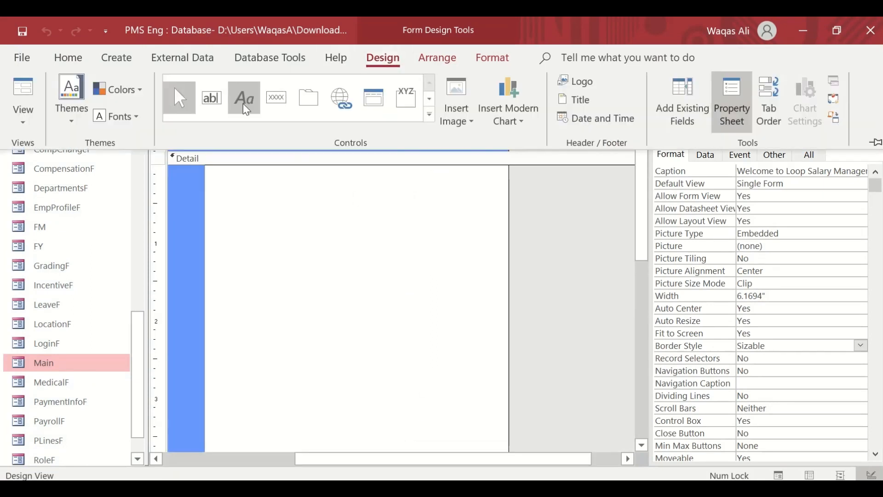
click(429, 101)
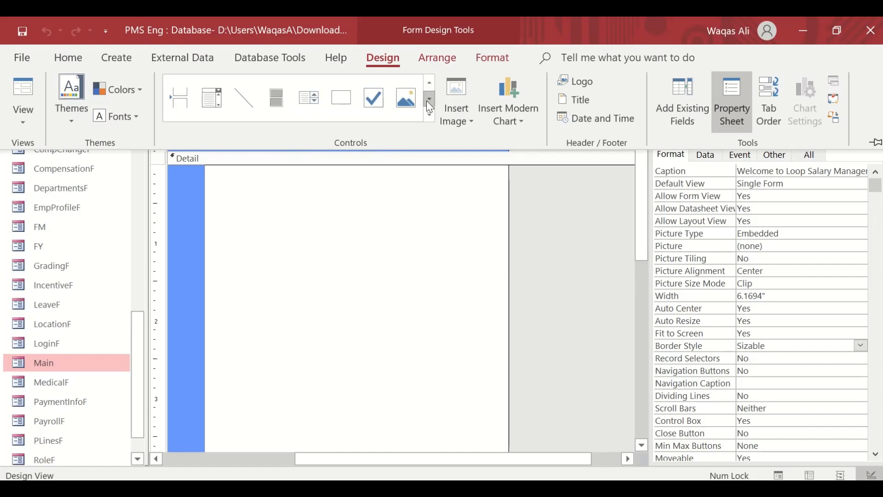
click(426, 101)
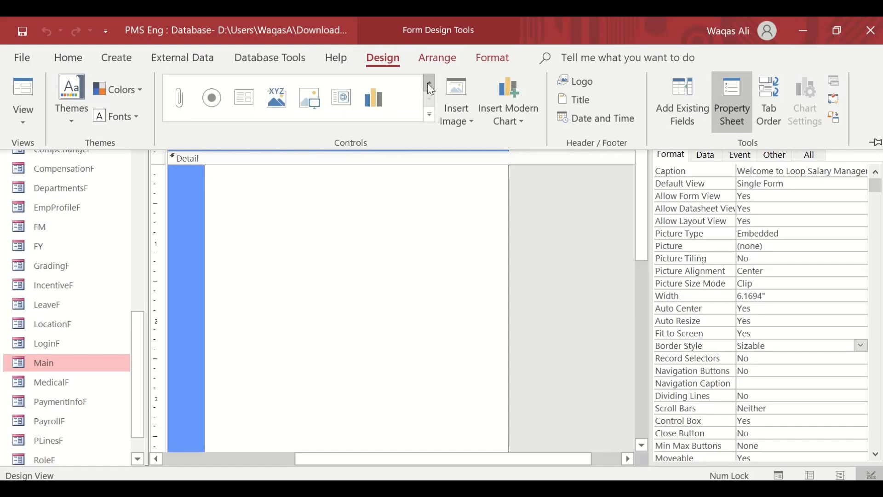
click(428, 85)
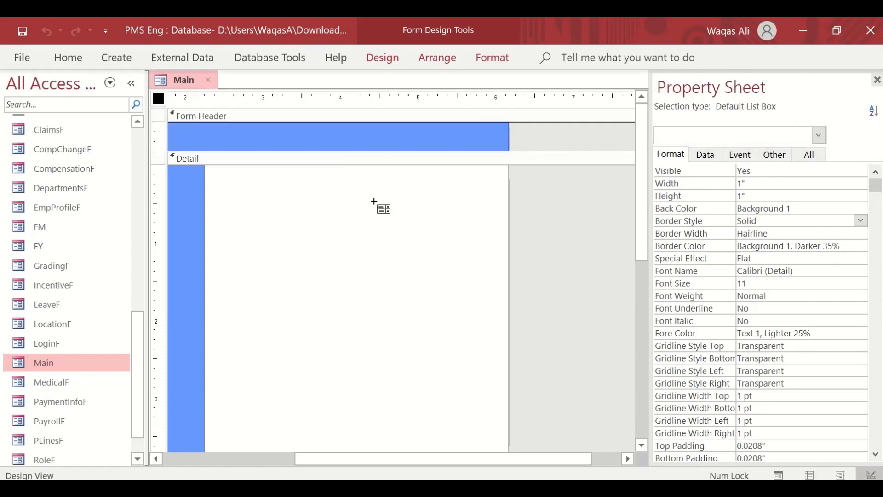
click(343, 198)
click(408, 335)
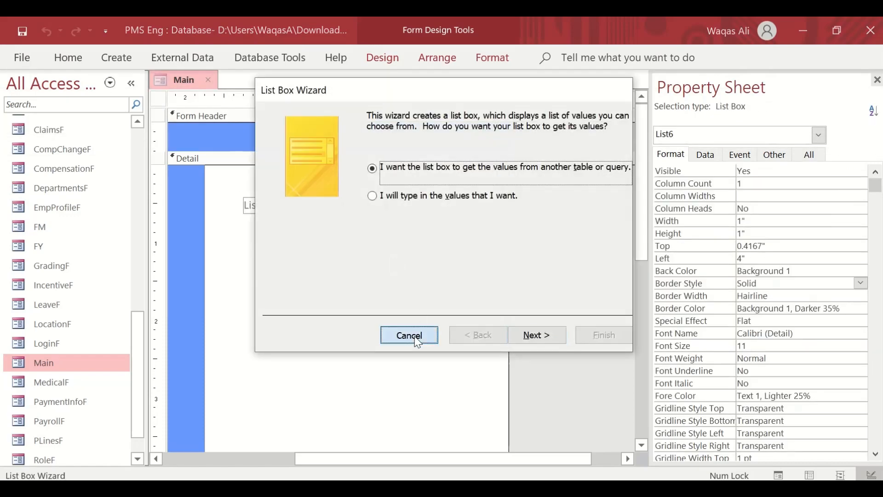
Move the list box's label directly above the box, aligned at 4" left, and widen it to 1.25"
click(258, 209)
drag(248, 197, 437, 187)
click(387, 197)
click(363, 189)
click(350, 189)
Change the list box label's caption to "List of Payrolls"
click(367, 190)
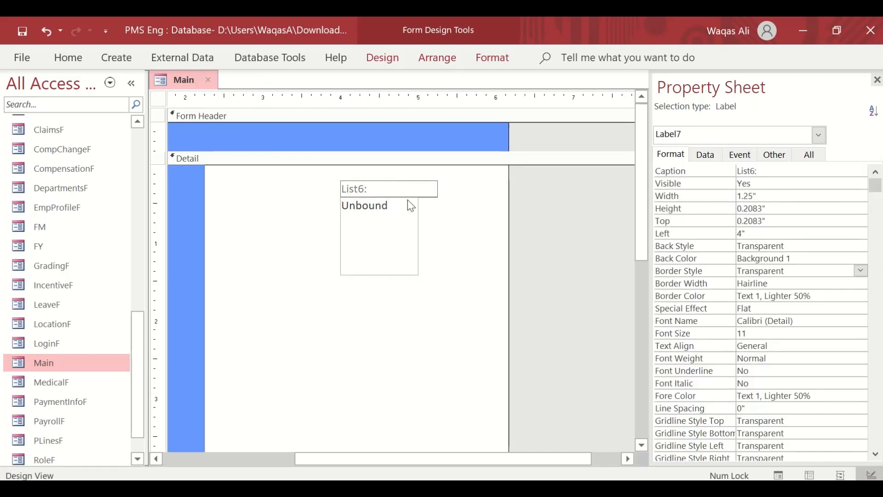
key(BackSpace)
text(of Payrolls)
key(Delete)
key(Return)
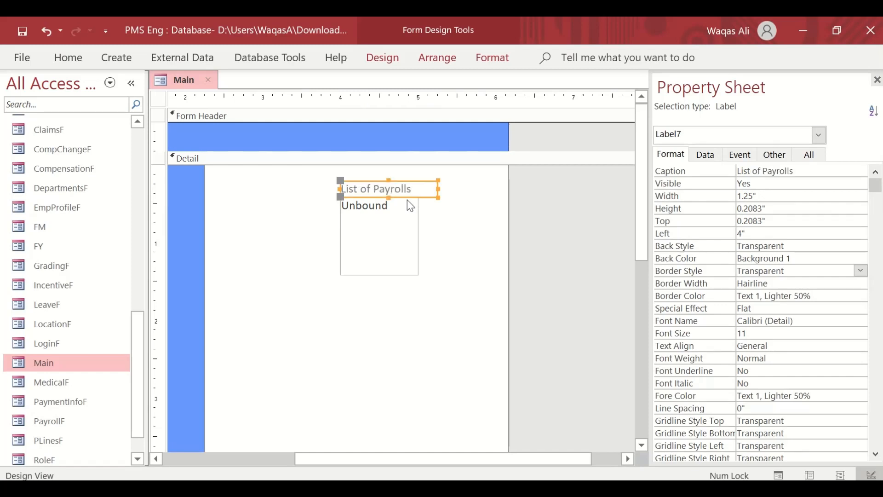
Format the List of Payrolls label with black Text 1 font color and font size 10
click(64, 60)
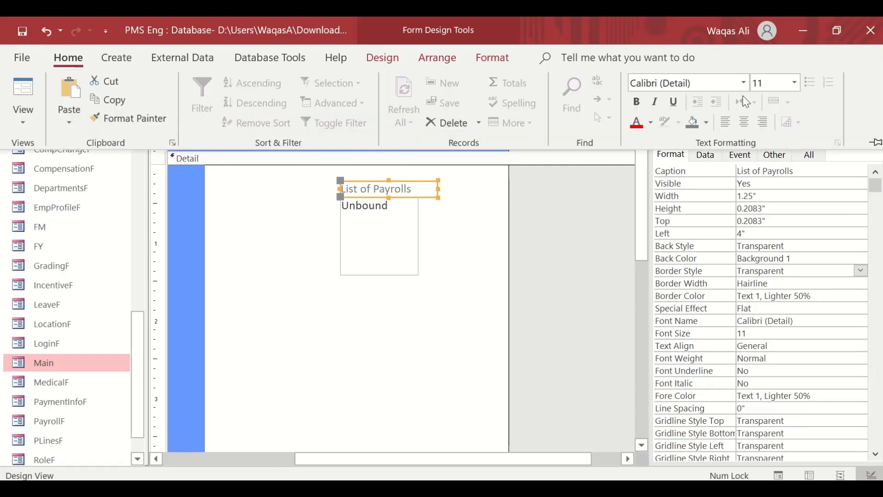
click(654, 129)
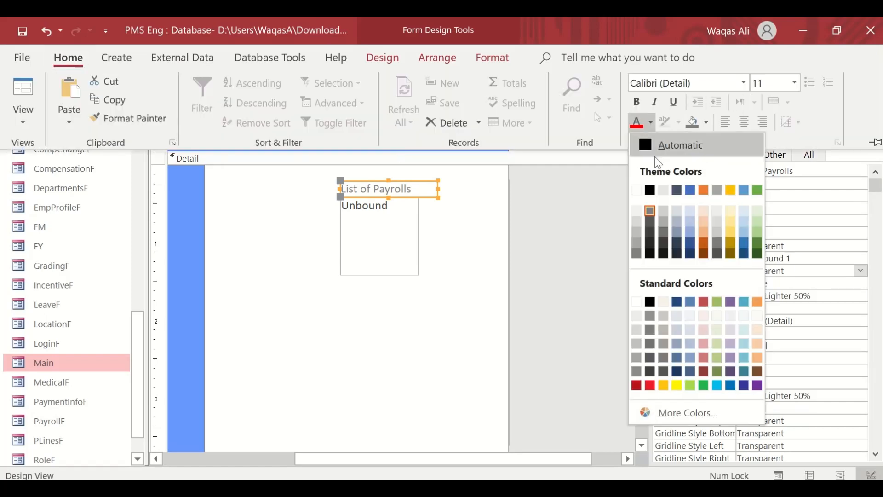
click(651, 190)
click(775, 81)
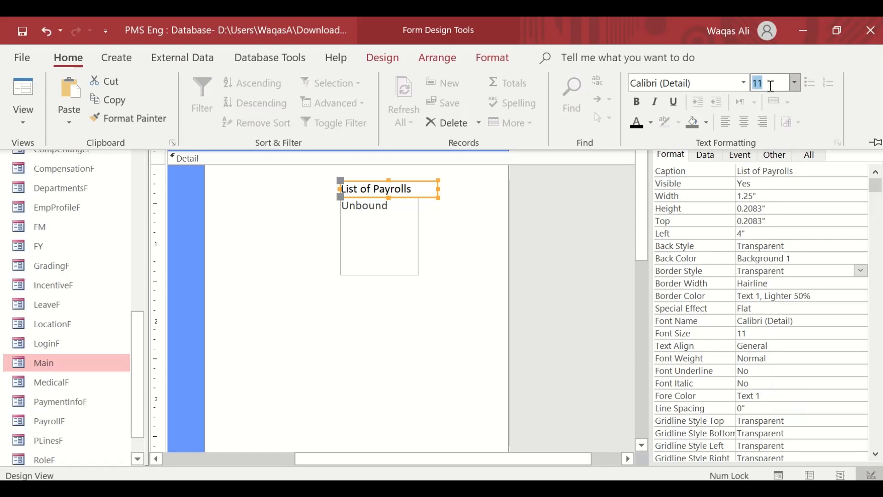
text(10)
key(Return)
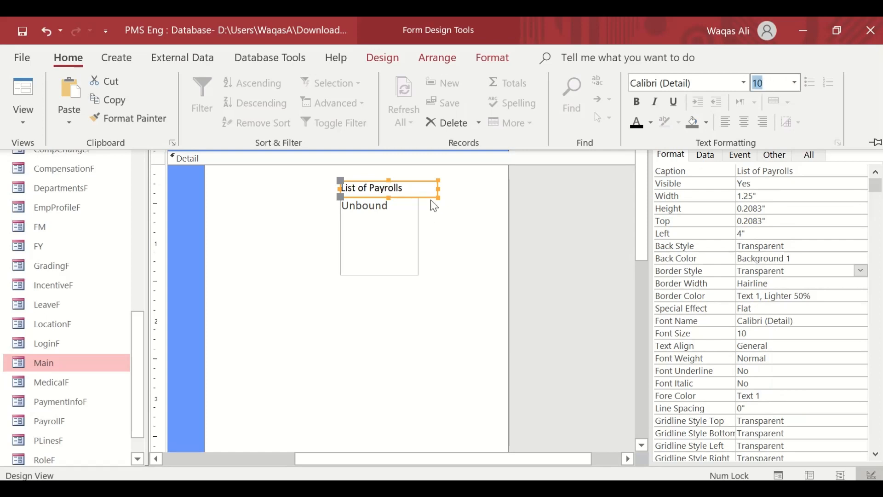
Shrink the List of Payrolls label to fit its text and nudge it down against the list box
click(437, 184)
double_click(437, 185)
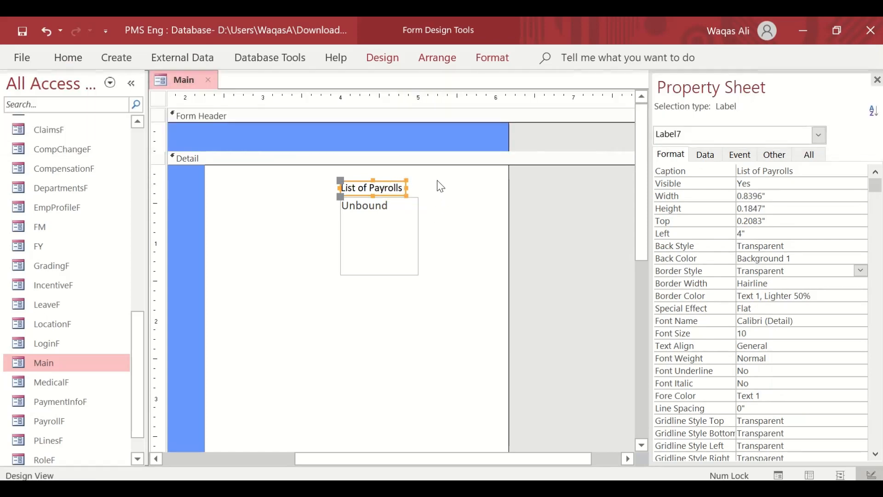
drag(340, 181, 341, 185)
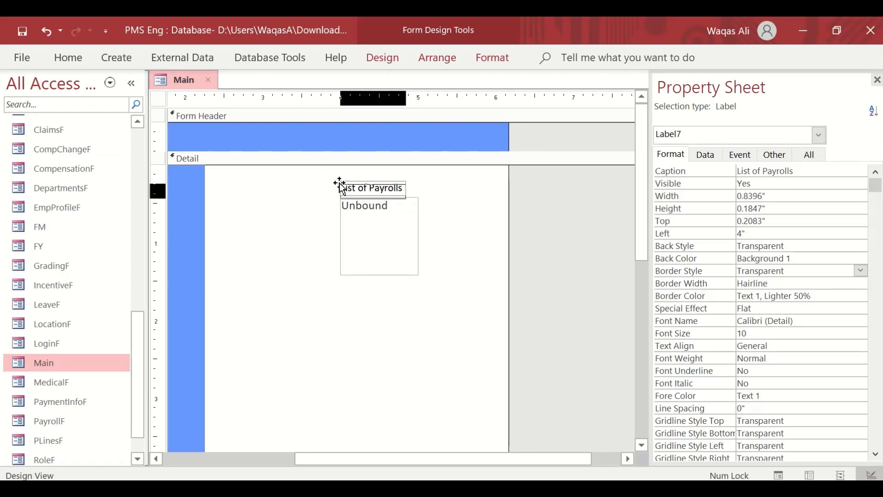
Set the list box's font color to black Text 1
click(400, 248)
click(88, 58)
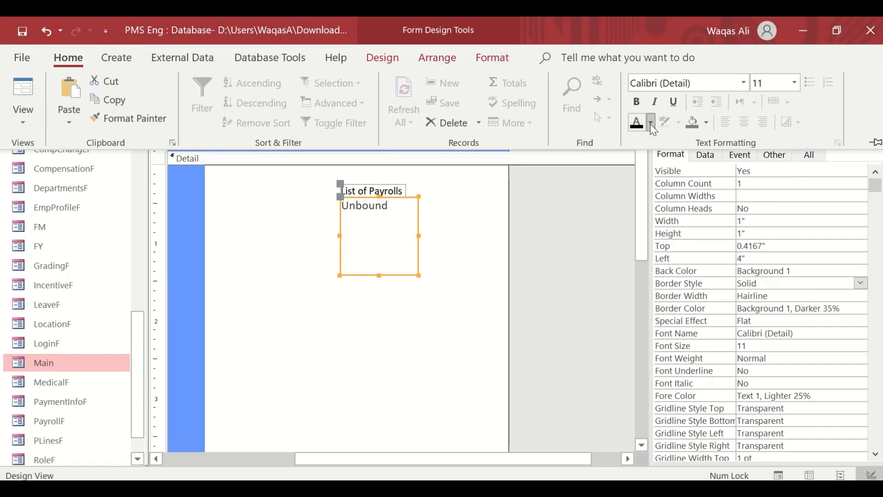
click(651, 123)
click(659, 190)
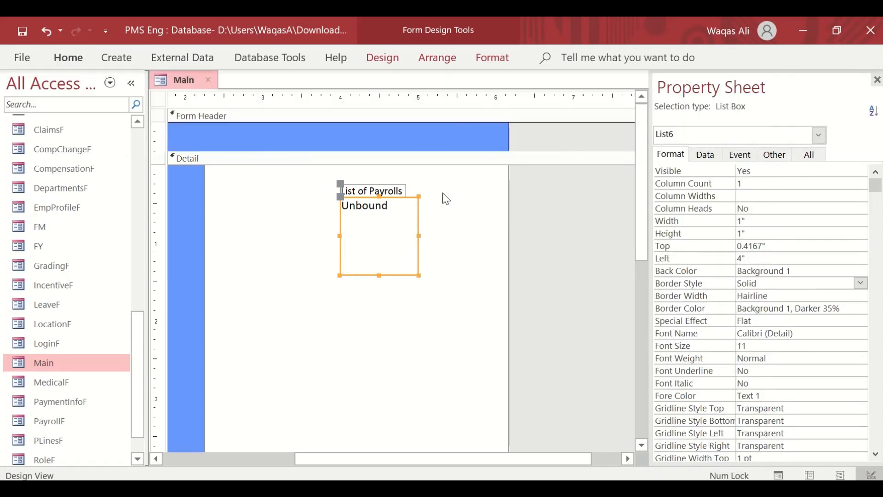
Widen the list box to 2" and shift it together with its label to 4.125" left, near the form's right edge
drag(418, 236, 497, 233)
click(455, 185)
click(390, 223)
drag(390, 223, 407, 221)
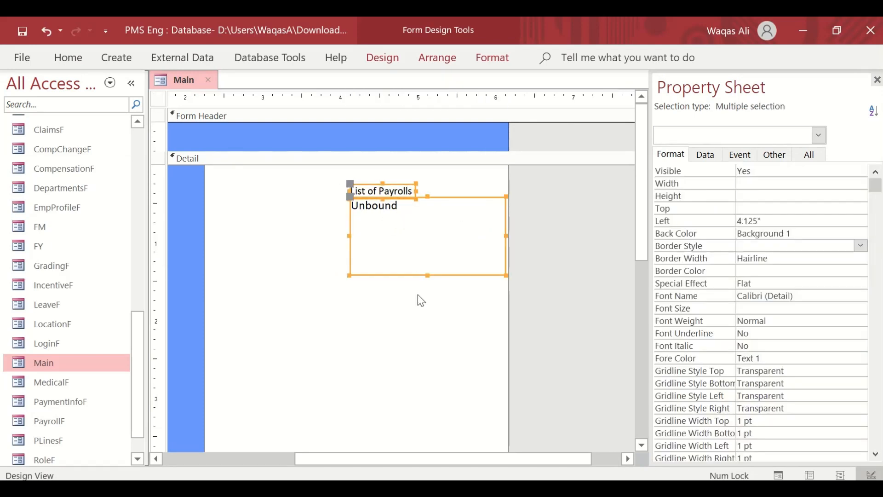
Stretch the list box down to the bottom of the Detail section, to a height of 4.9167"
click(432, 287)
scroll(432, 286, down, 2)
click(432, 186)
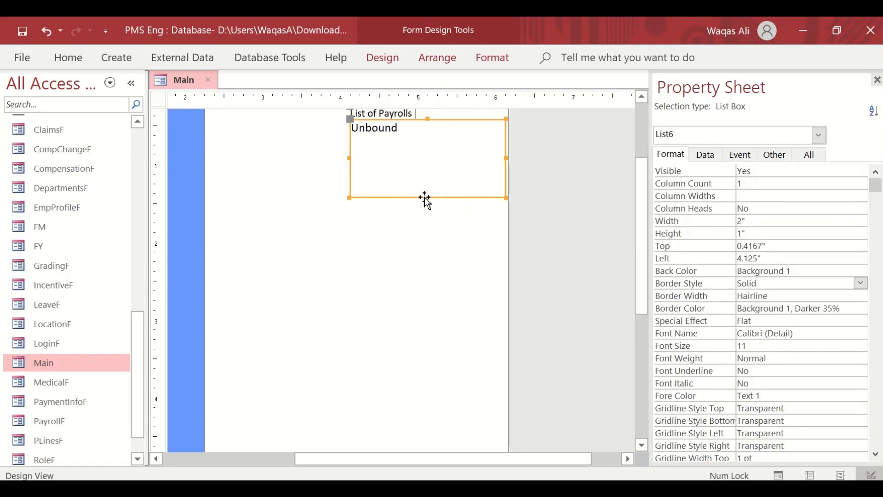
drag(428, 198, 424, 426)
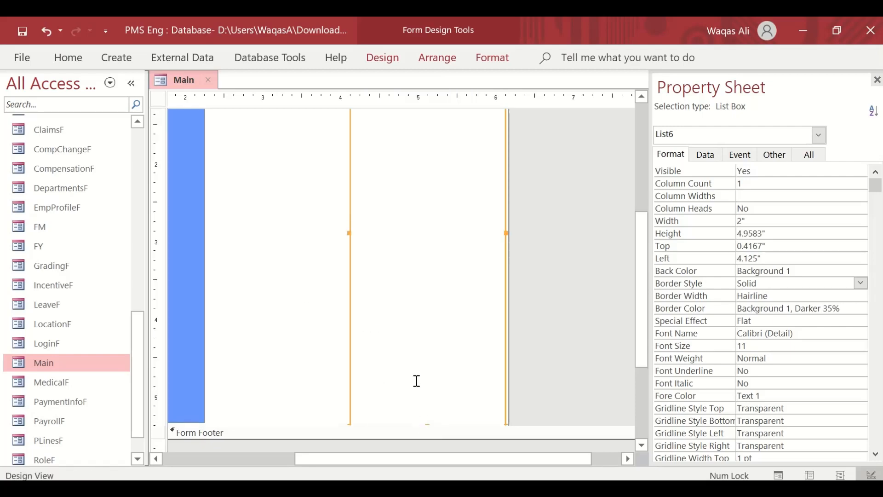
key(ctrl+z)
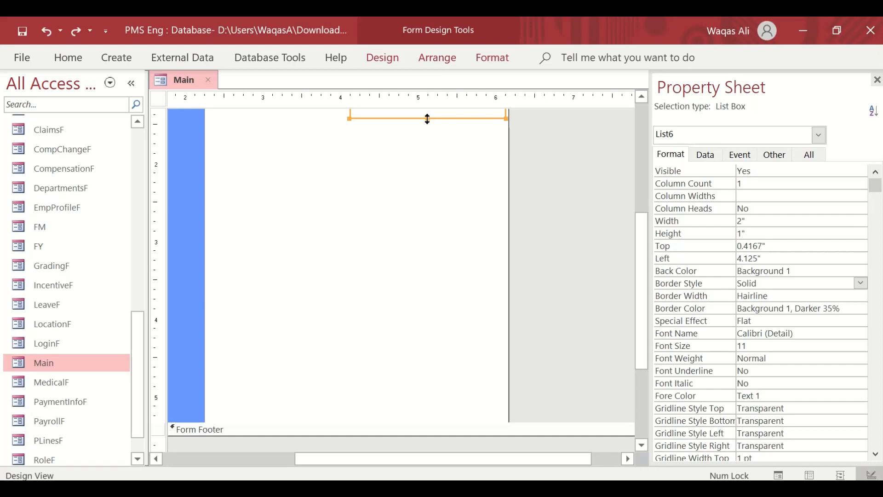
drag(427, 118, 416, 421)
scroll(300, 284, up, 5)
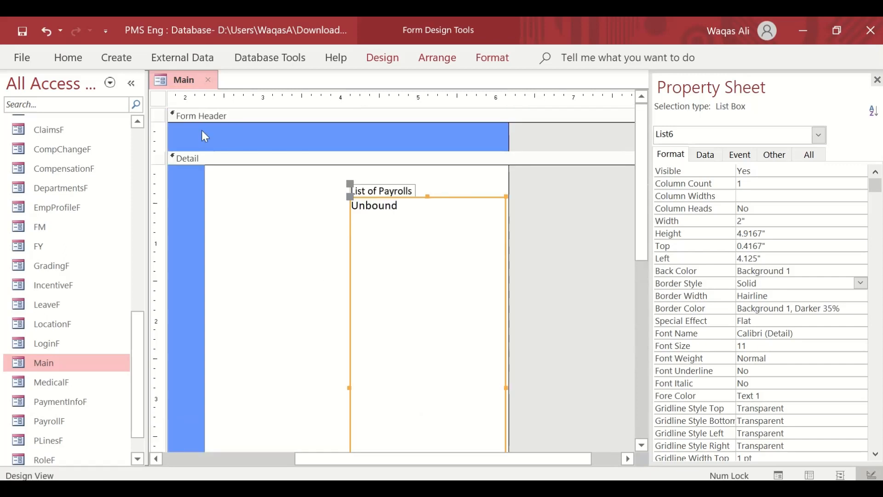
Preview the Main form with the List of Payrolls box in Form View and return to Design View
right_click(169, 76)
right_click(173, 80)
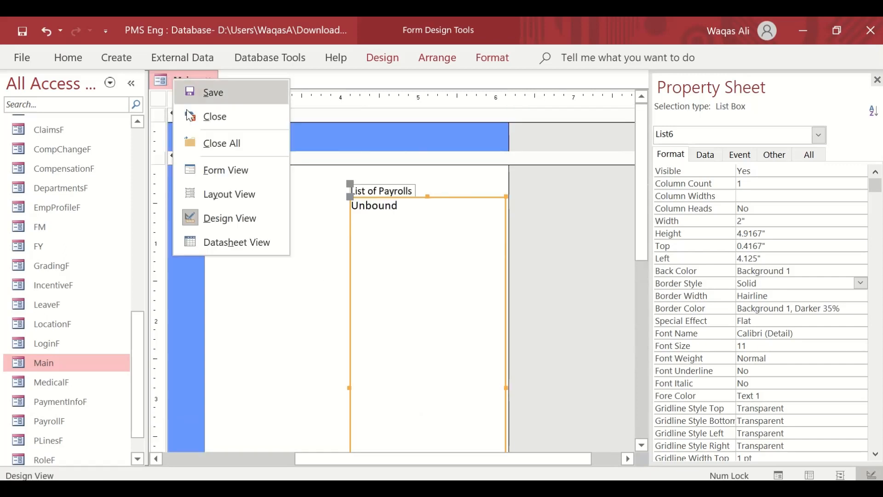
click(201, 169)
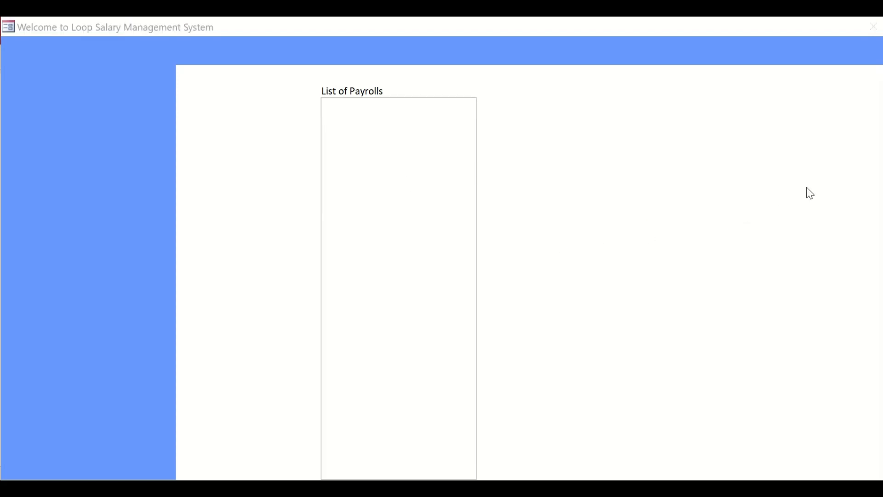
right_click(526, 125)
click(553, 175)
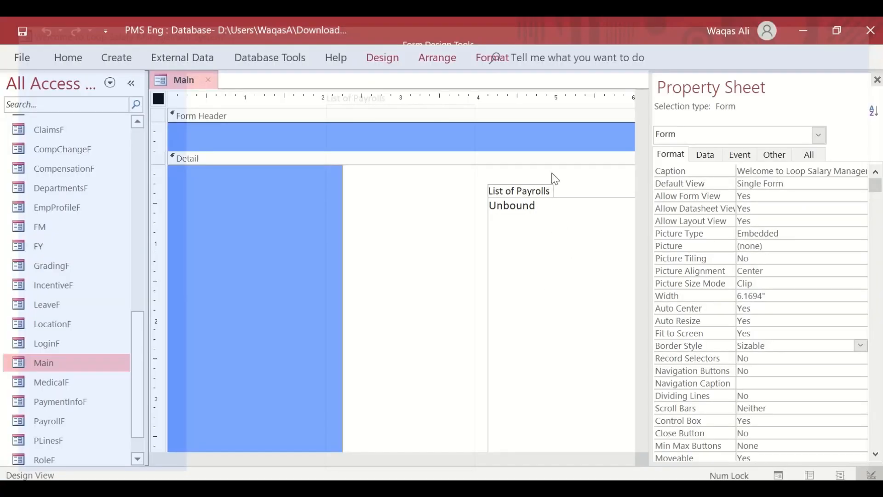
Set the Horizontal Anchor of both the List of Payrolls label and its list box to Right
drag(469, 186, 543, 269)
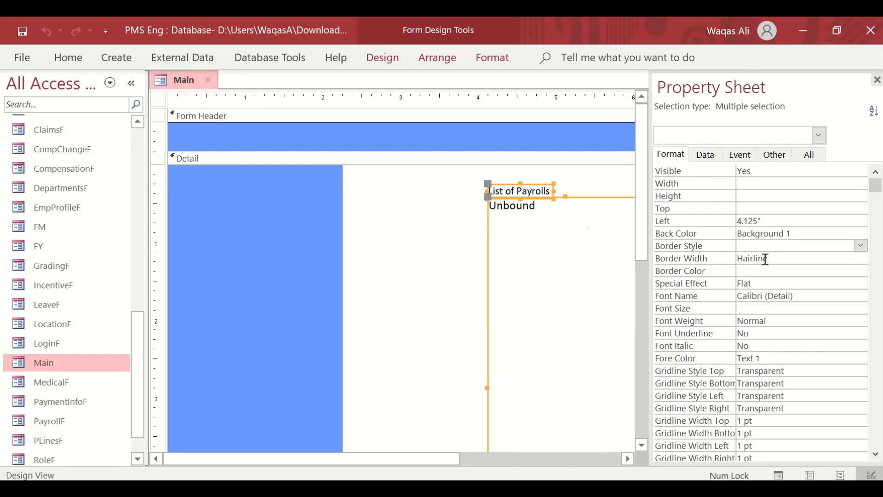
scroll(763, 267, down, 4)
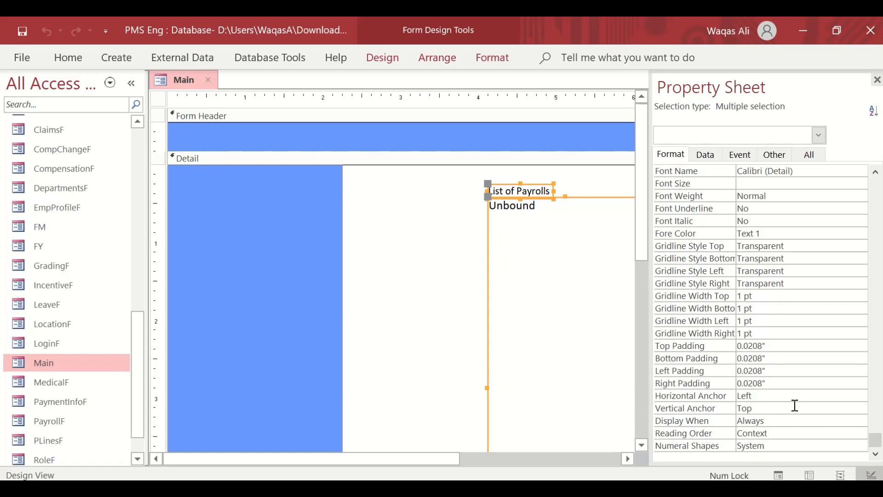
click(785, 396)
click(860, 394)
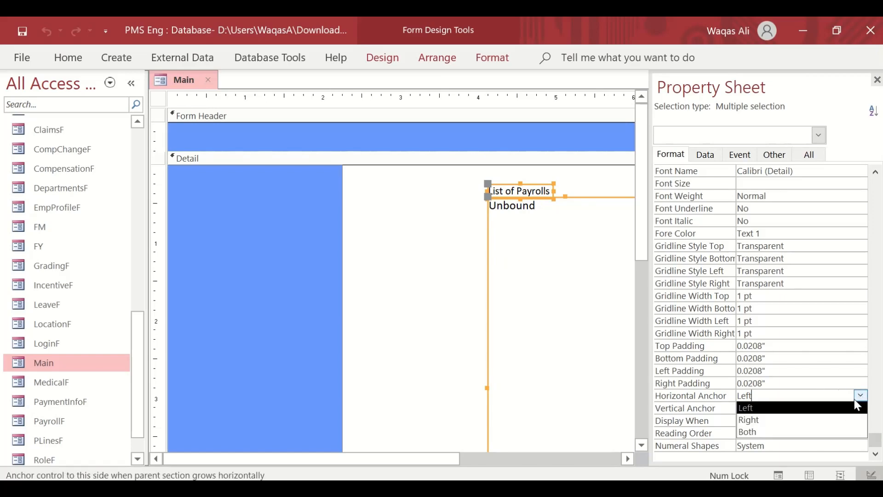
click(828, 418)
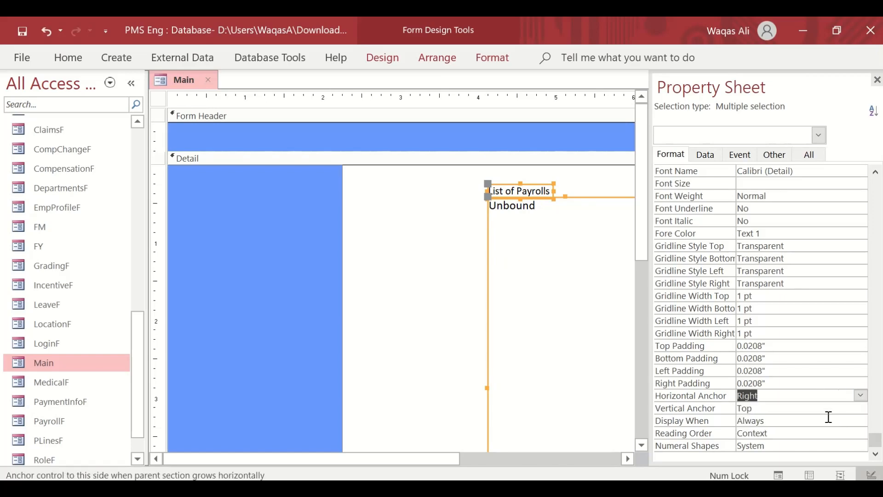
Preview the Main form in Form View to check the right-anchored List of Payrolls box, and return to Design View
right_click(168, 77)
right_click(173, 78)
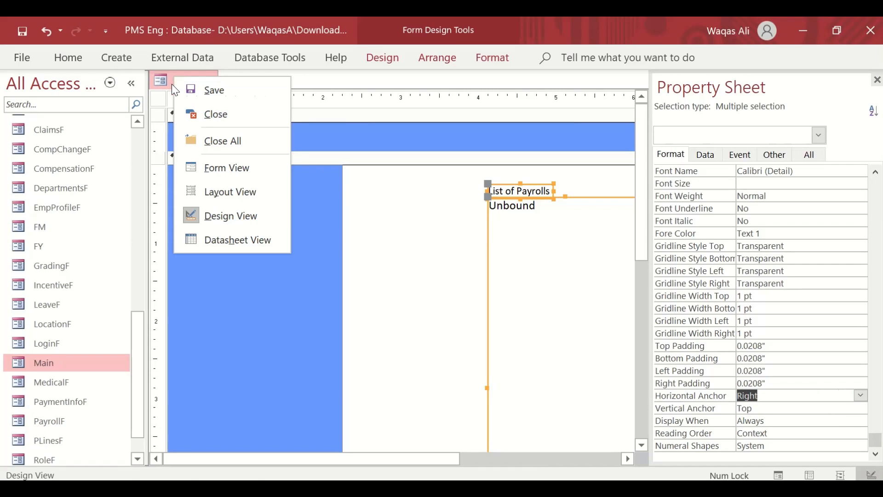
click(237, 165)
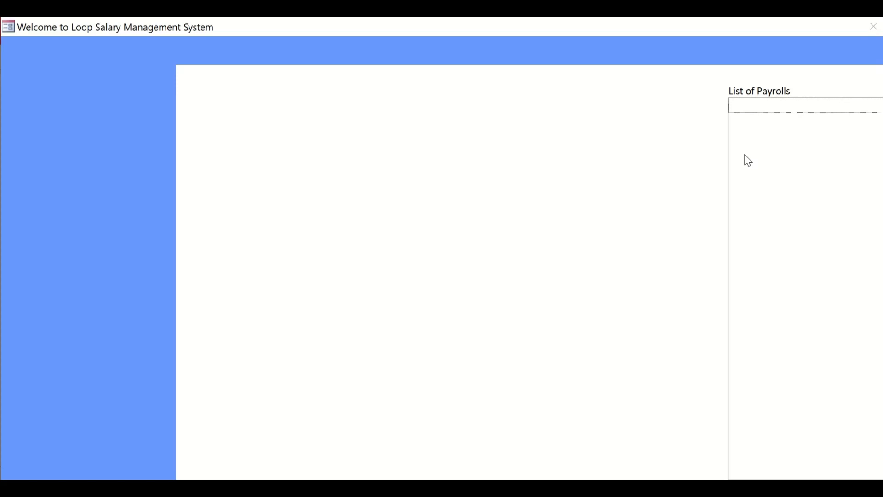
click(761, 109)
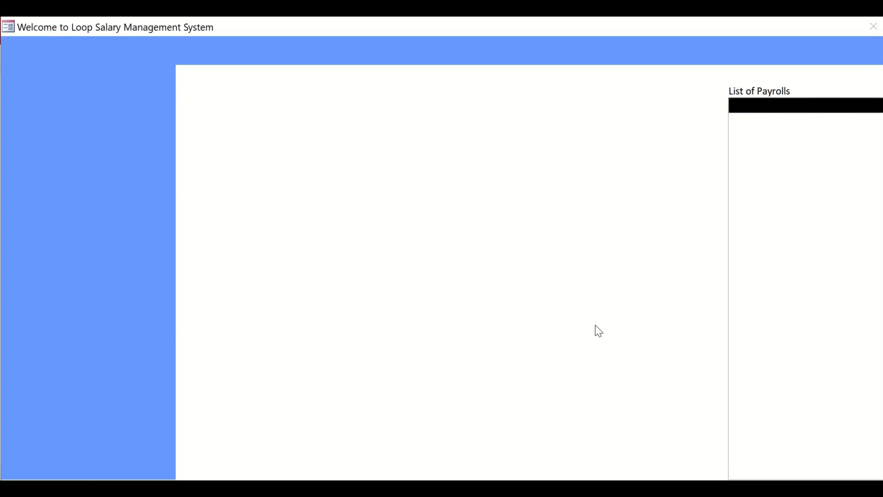
right_click(396, 105)
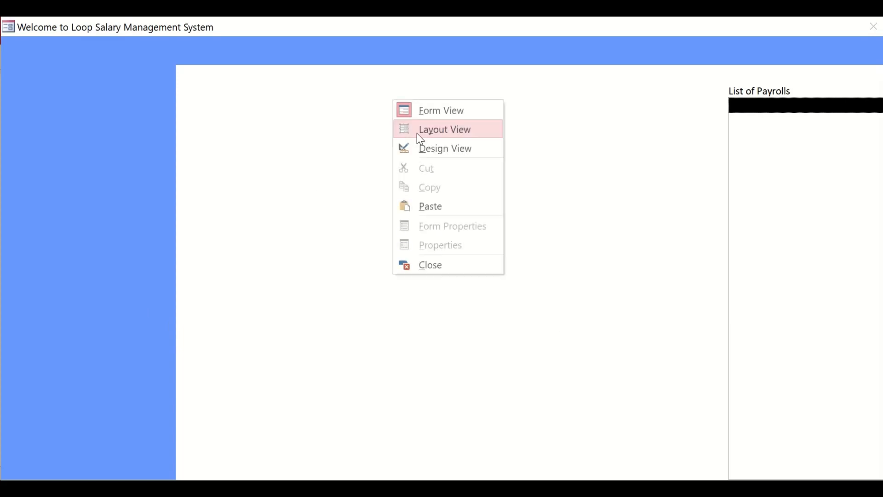
click(419, 146)
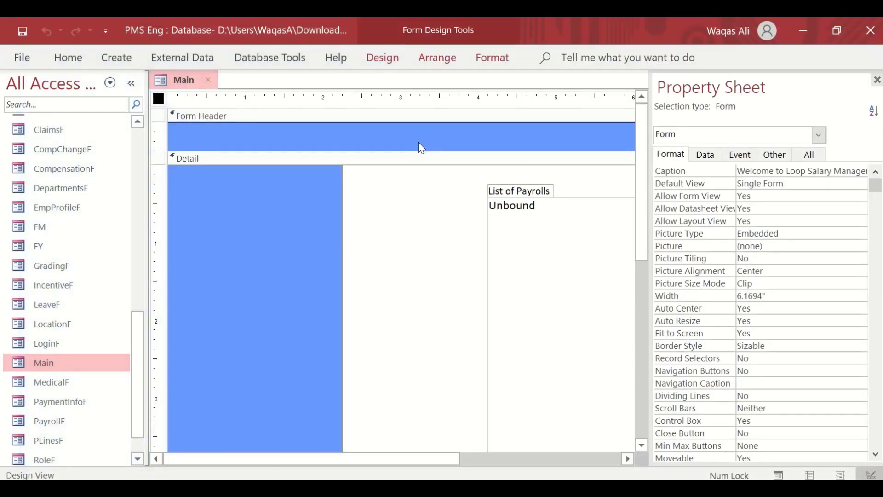
Add an unbound list box without the wizard in the lower gap between the blue rectangle and the List of Payrolls box, and delete its label
click(383, 58)
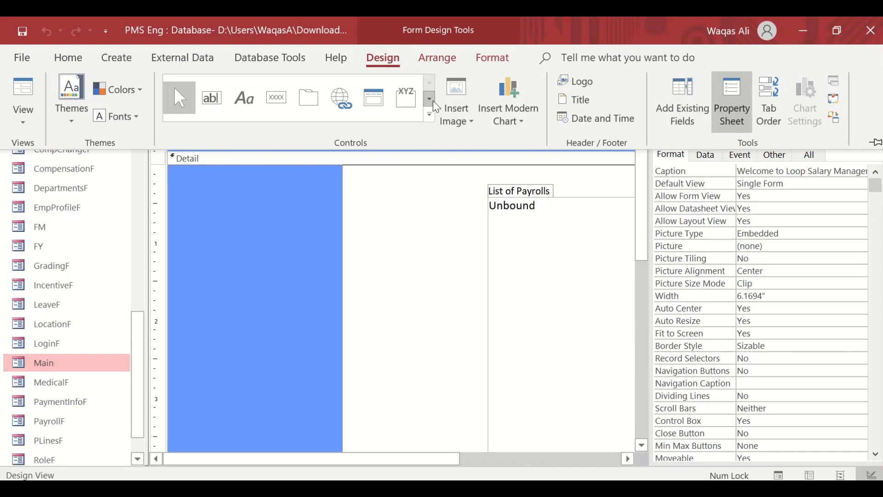
click(430, 100)
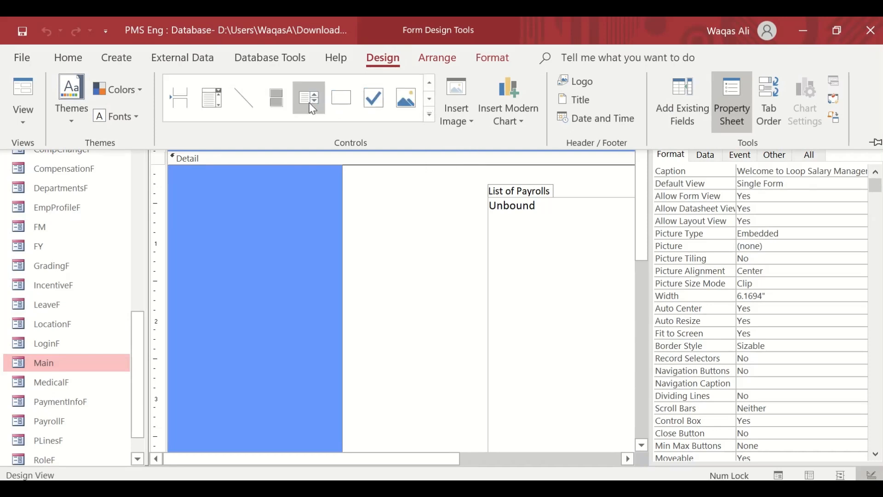
click(308, 102)
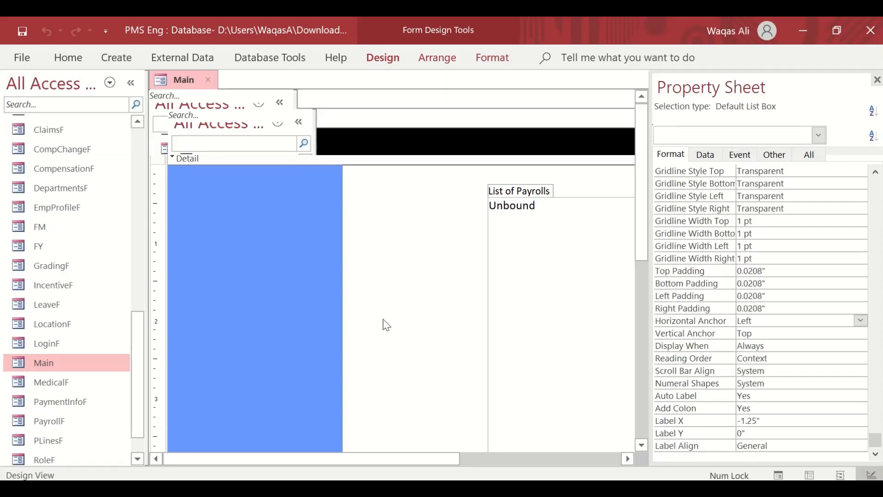
scroll(381, 318, down, 3)
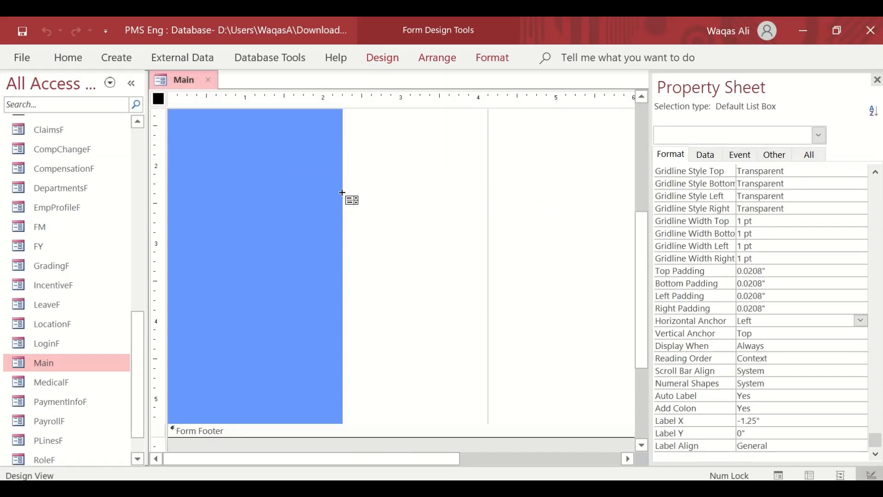
drag(343, 190, 488, 423)
click(409, 334)
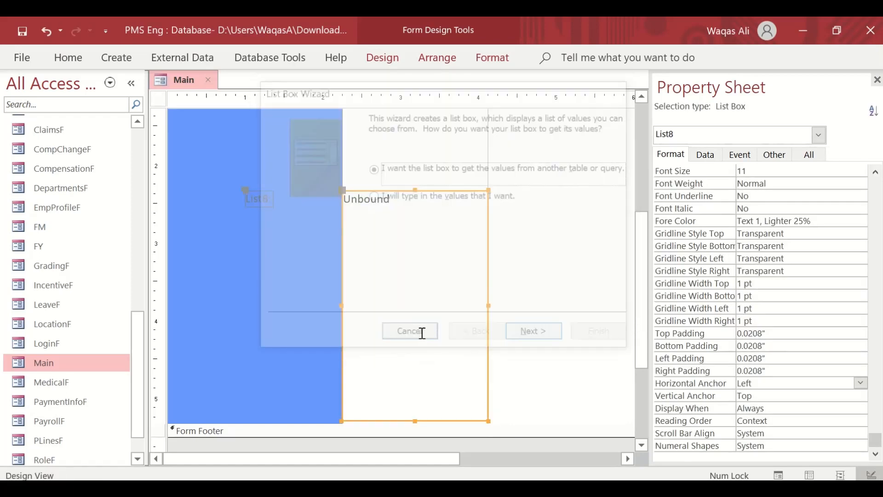
click(252, 199)
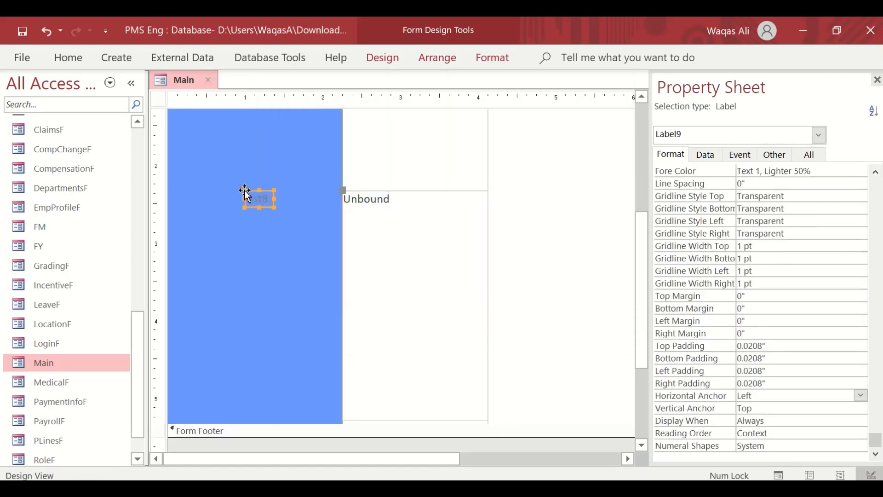
key(Delete)
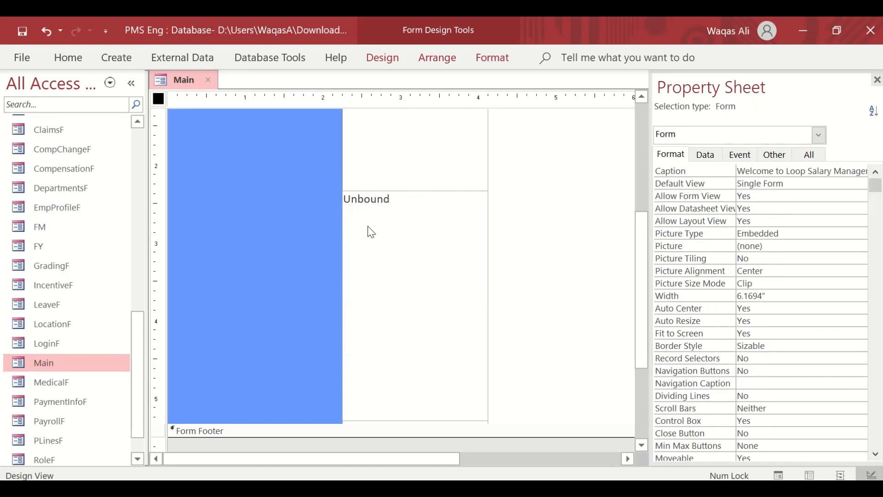
Widen the form to 6.75" by extending its right edge
click(380, 242)
scroll(397, 255, up, 3)
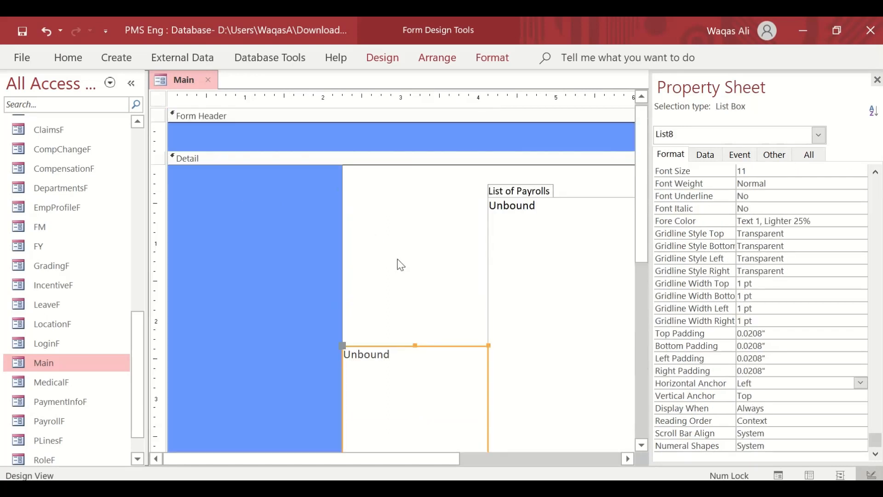
drag(403, 458, 478, 458)
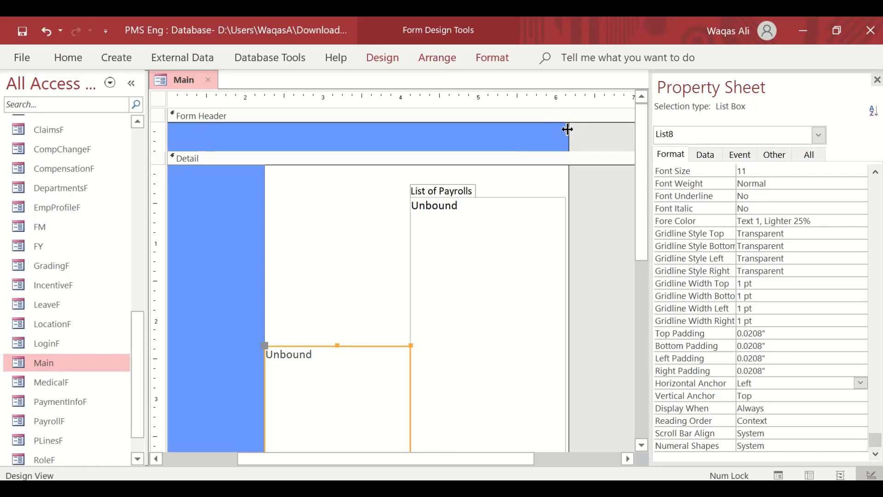
drag(568, 129, 615, 152)
Move the List of Payrolls label and its list box together to the right, almost up to the form's new right edge
drag(571, 180, 448, 286)
scroll(451, 285, down, 3)
key(Right)
key(Right)
key(Right)
key(Right)
key(Right)
key(Right)
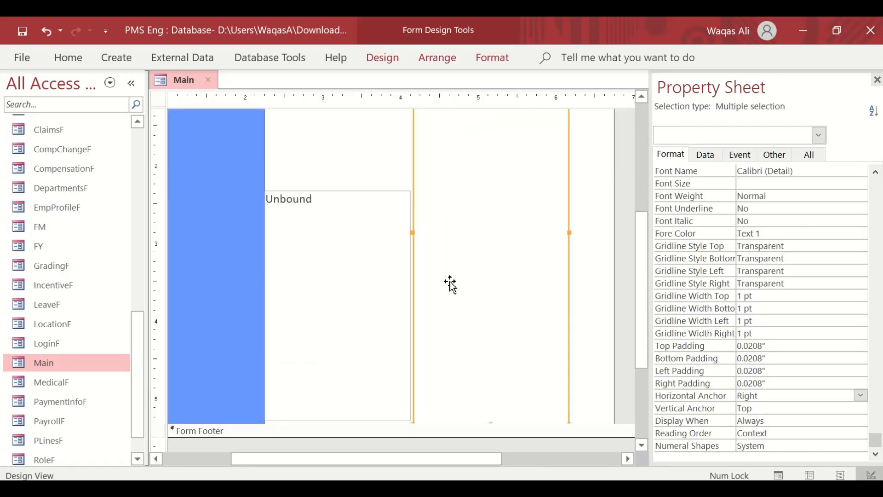
key(Right)
key(Right)
key(Right)
key(Right)
key(Right)
key(Right)
key(Right)
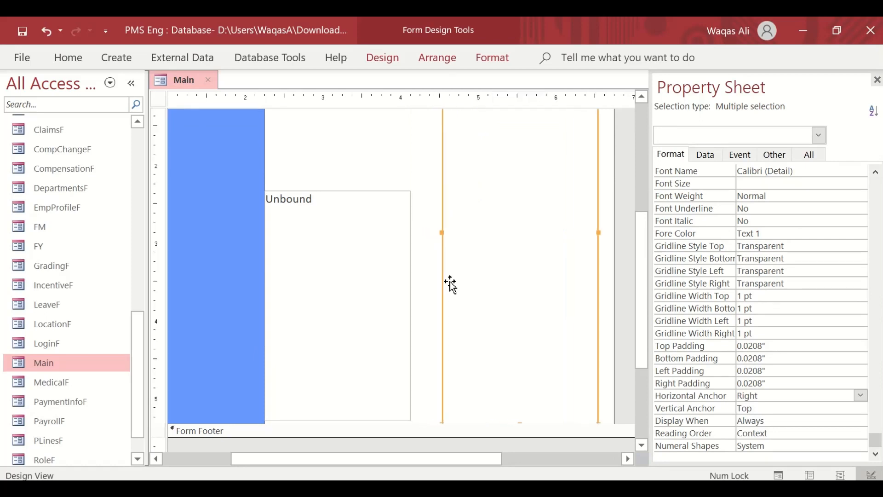
key(Left)
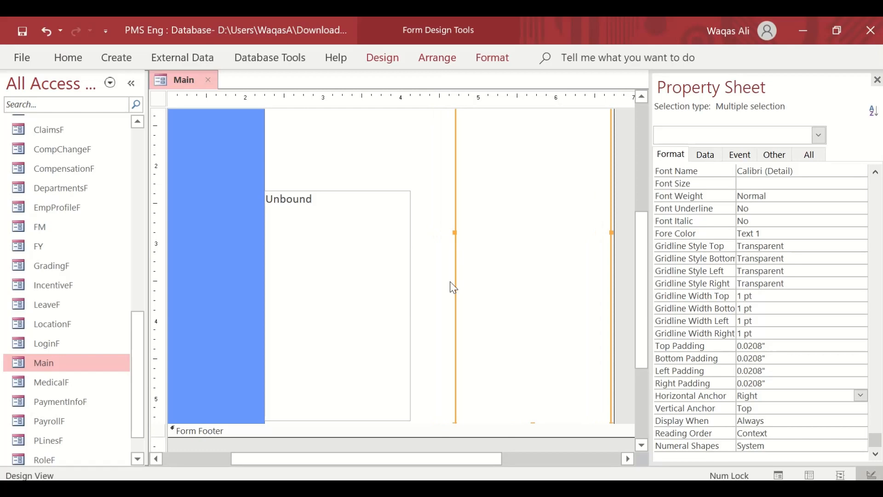
Resize the new lower list box to fill the space up to the List of Payrolls box, leaving a small gap beside the blue rectangle
click(415, 292)
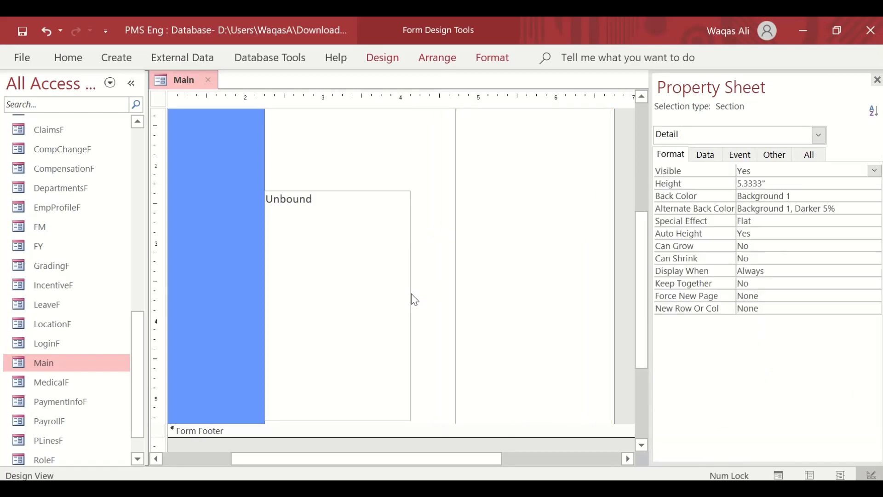
click(409, 298)
drag(409, 304, 454, 305)
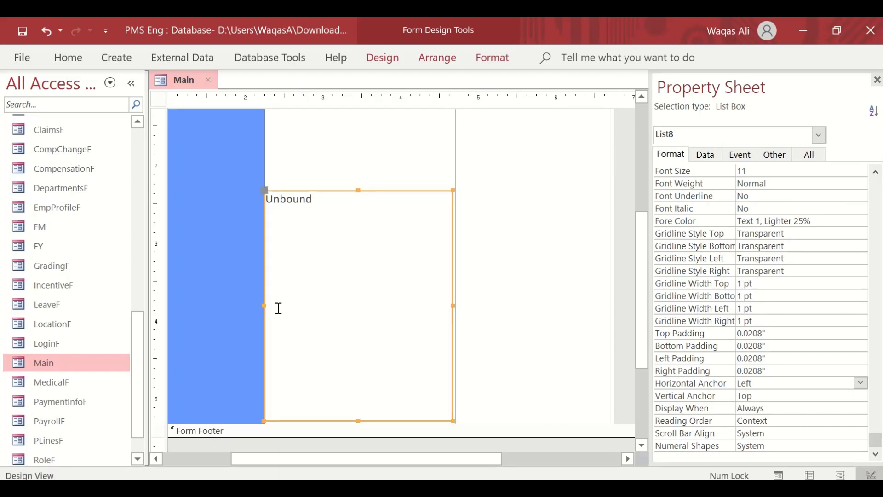
drag(263, 305, 266, 306)
drag(268, 305, 268, 305)
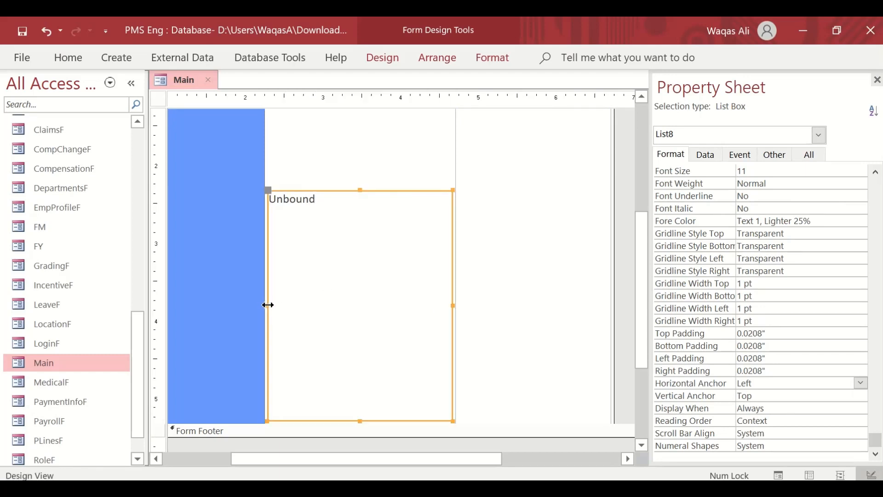
Preview the form with the new lower list box in Form View and return to Design View
right_click(176, 78)
click(177, 80)
right_click(178, 82)
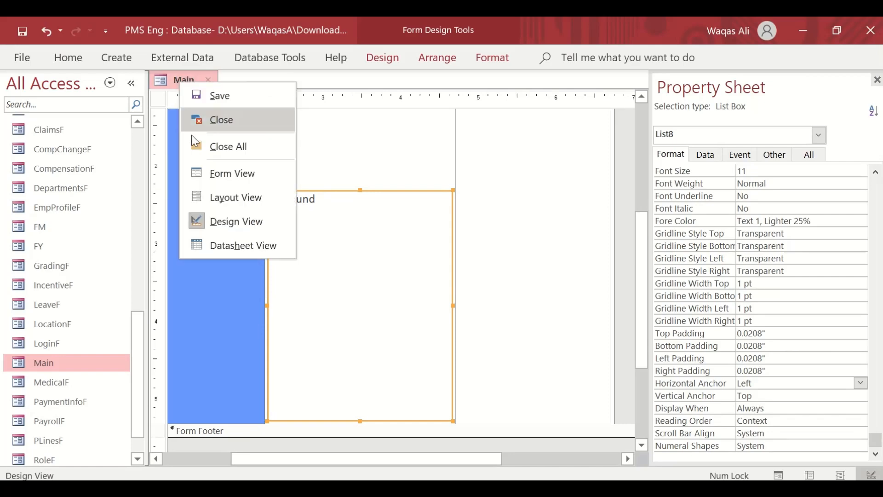
click(238, 179)
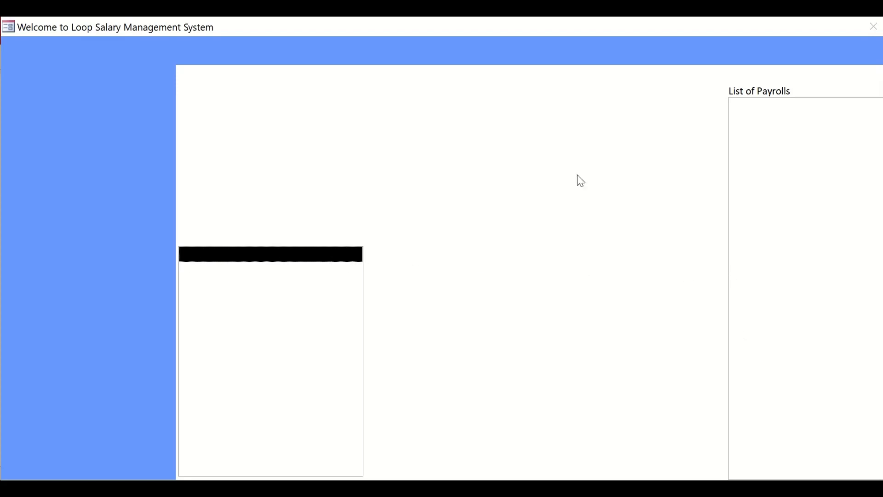
right_click(519, 120)
click(566, 167)
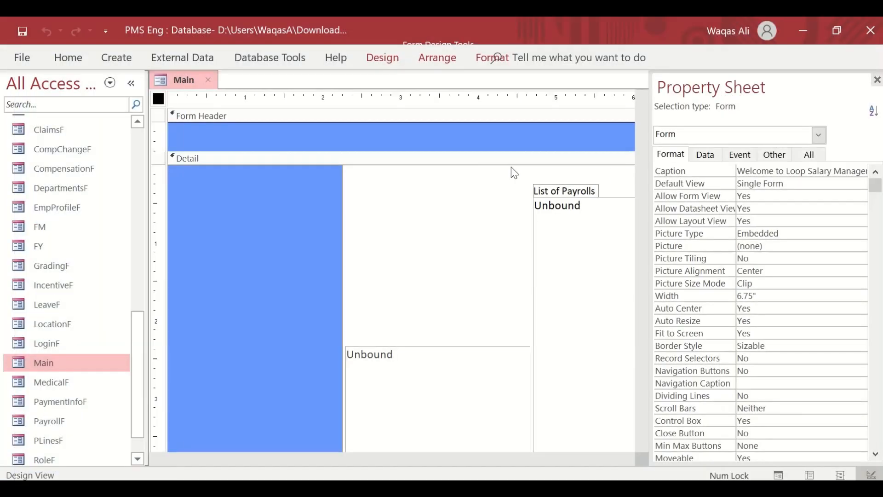
Set the Horizontal Anchor of the lower list box to Both
click(427, 403)
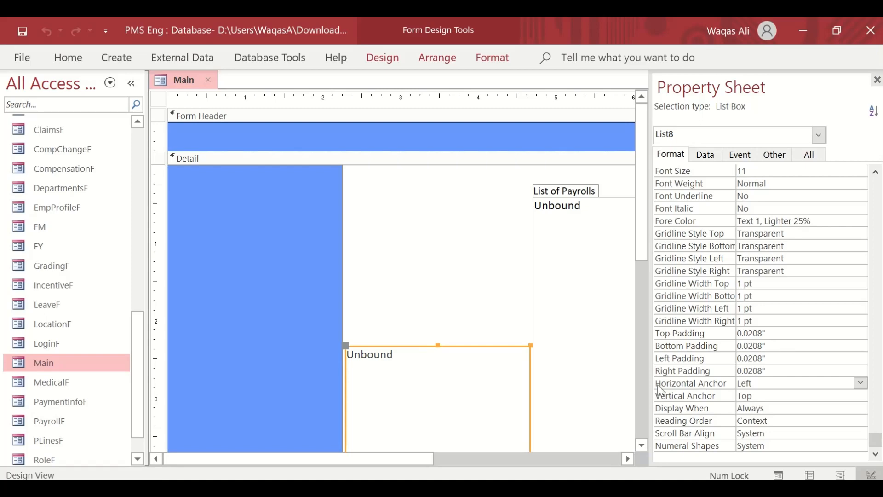
click(773, 383)
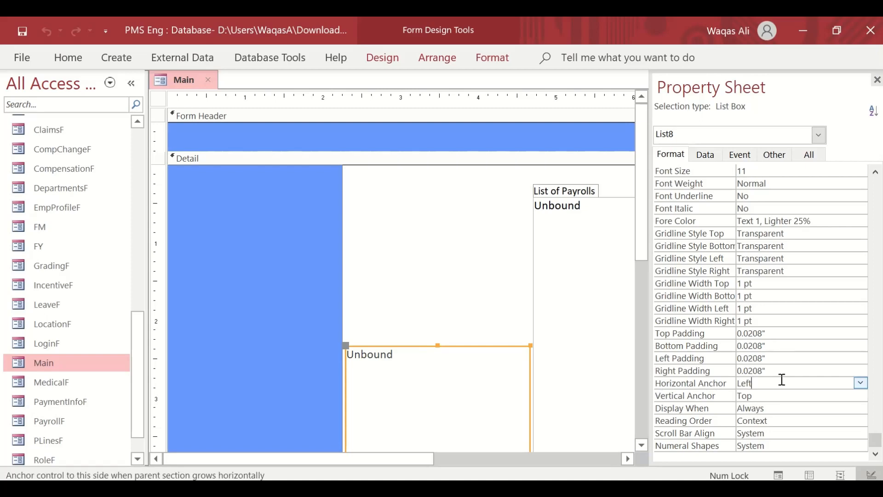
click(858, 384)
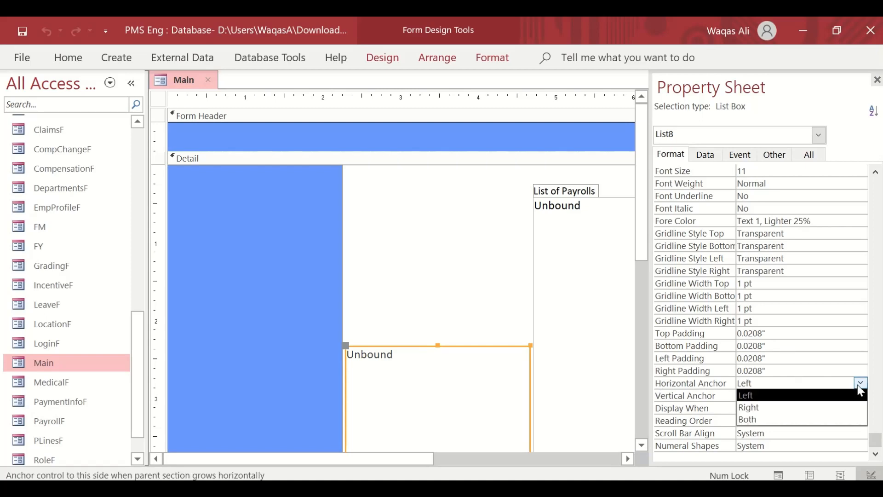
click(828, 418)
Check in Form View how the lower list box stretches across the form, and return to Design View
right_click(165, 82)
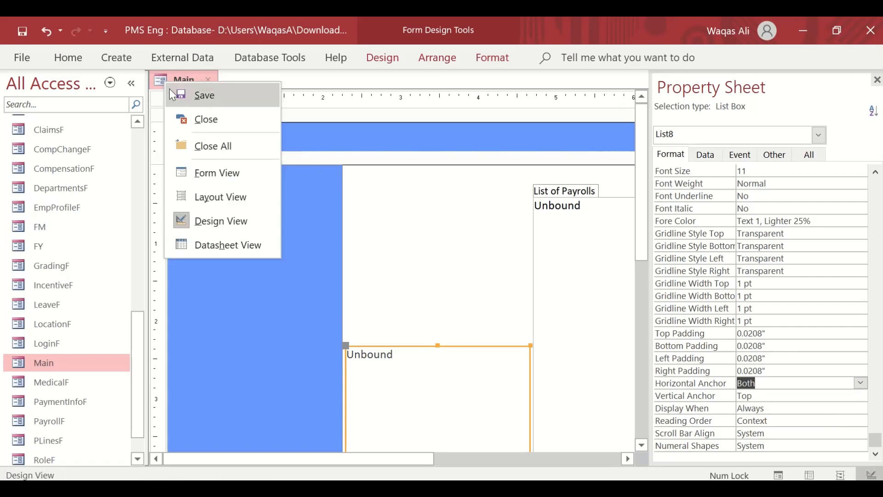
click(213, 170)
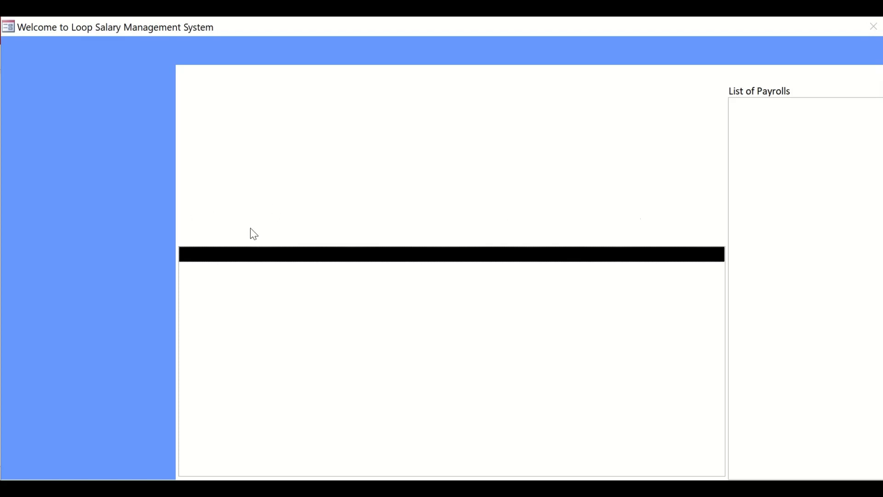
right_click(397, 91)
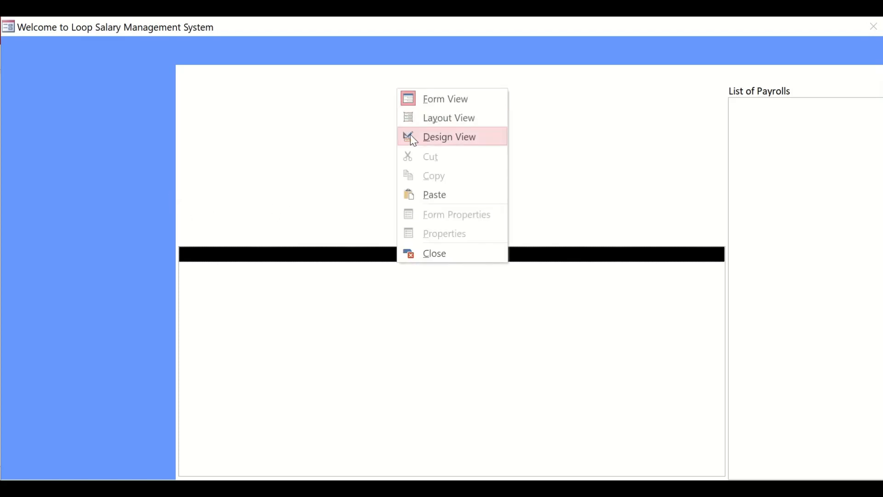
click(410, 135)
Add an unbound text box above the lower list box and move its label directly above the text box
click(393, 62)
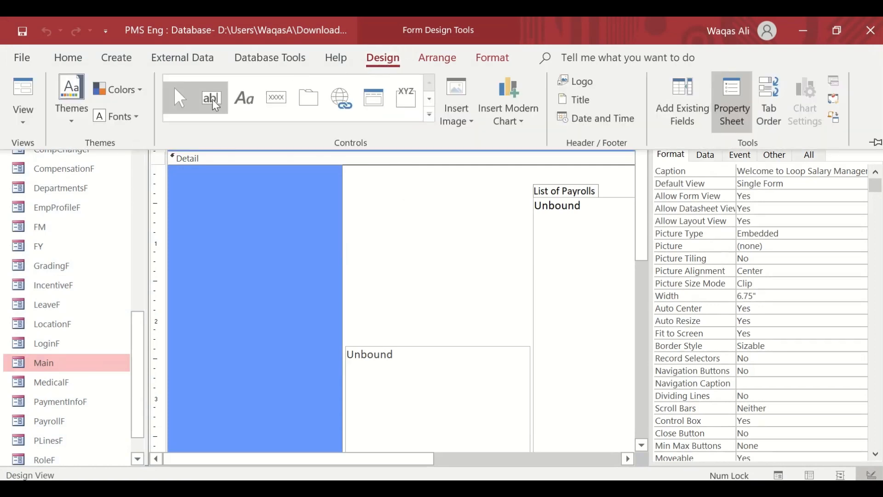
click(216, 101)
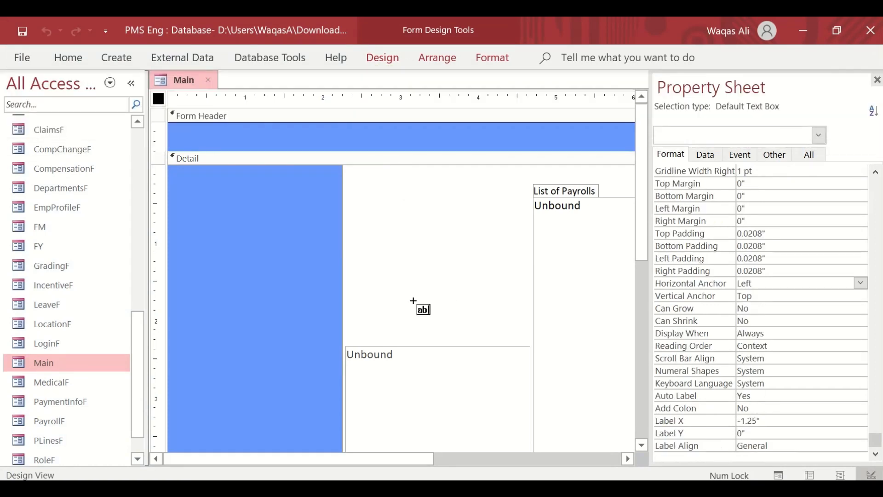
click(413, 302)
click(314, 312)
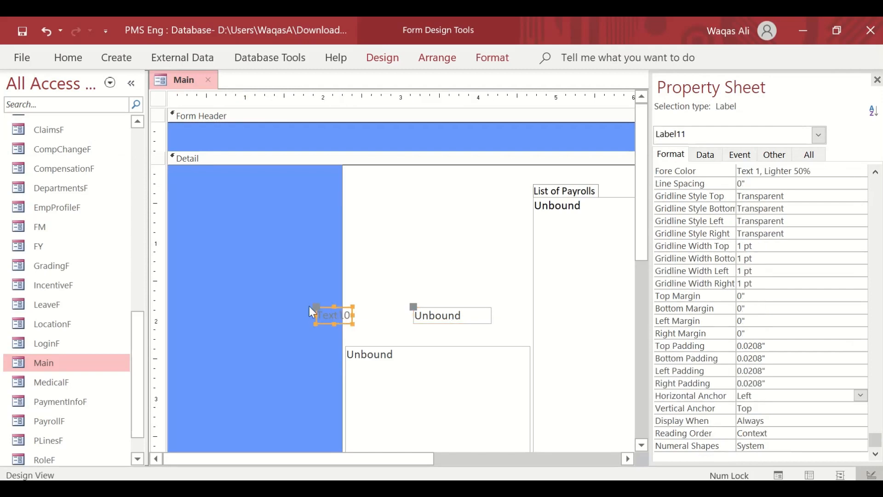
drag(311, 308, 414, 293)
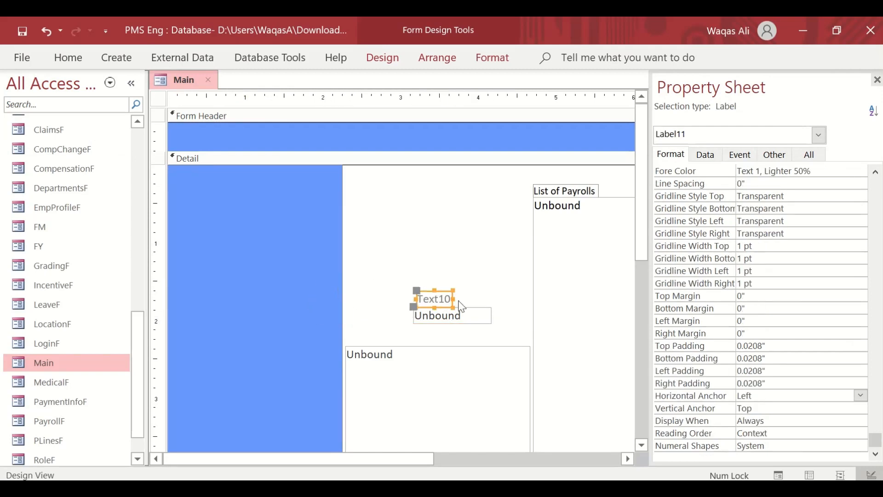
Change the caption of the label above the new text box to "Provide Search Criteria"
double_click(441, 299)
text(P)
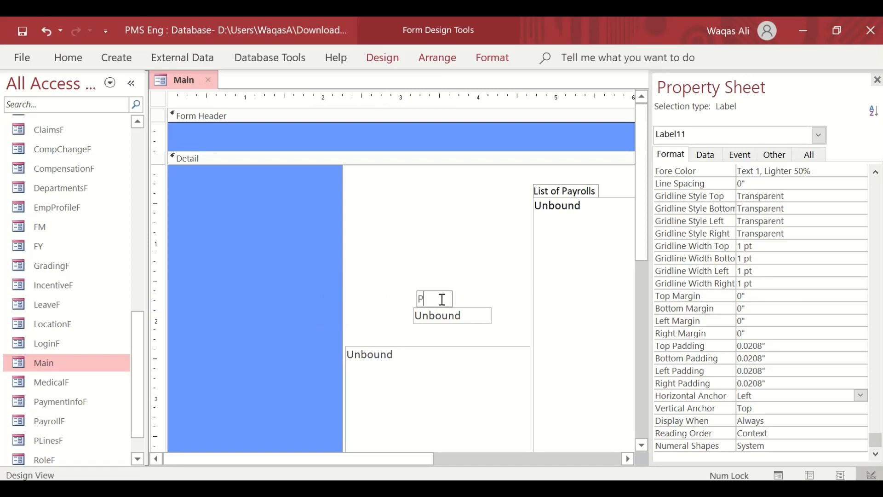
text(rovide Search Cri)
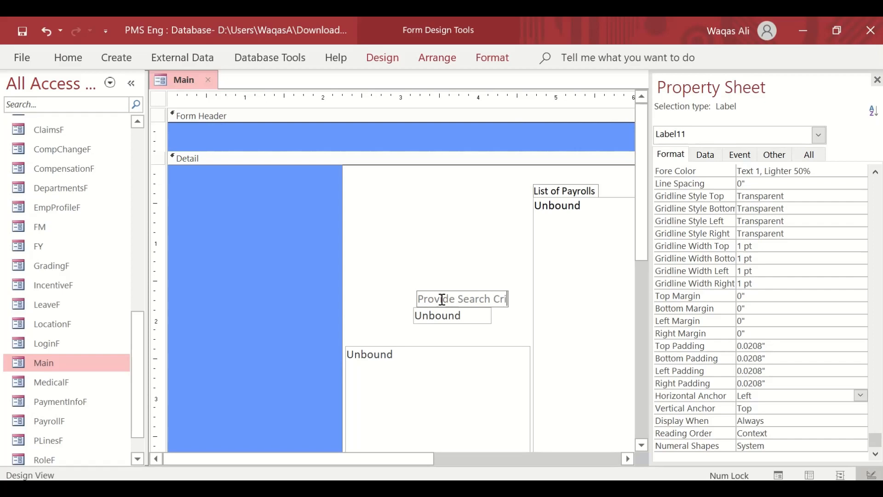
text(teria)
key(Return)
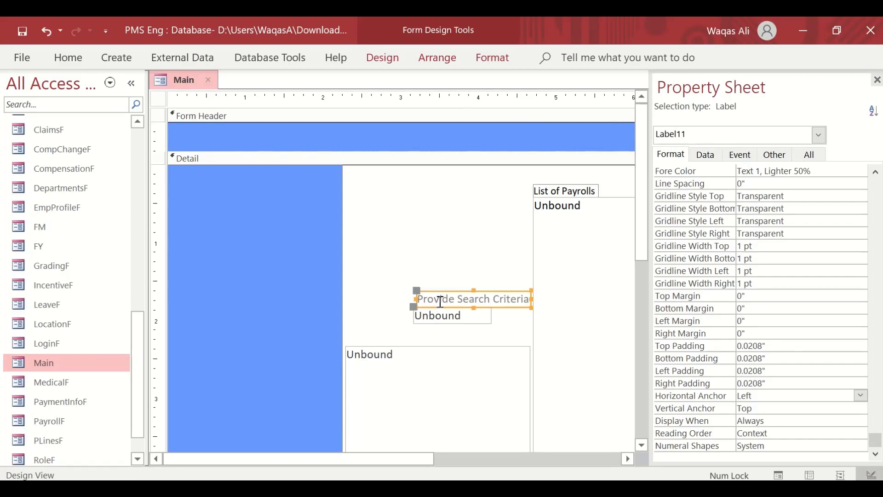
Format the Provide Search Criteria label with the black Text 1 font color and font size 8
click(69, 58)
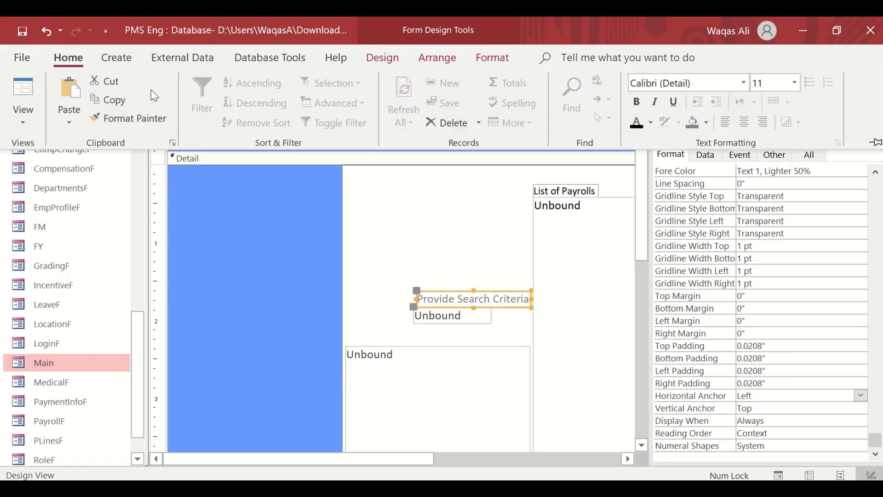
click(650, 122)
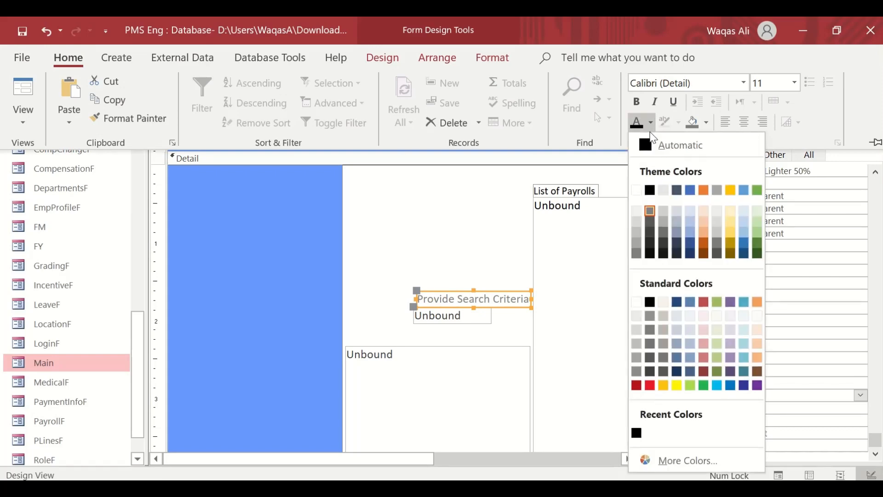
click(650, 190)
click(794, 84)
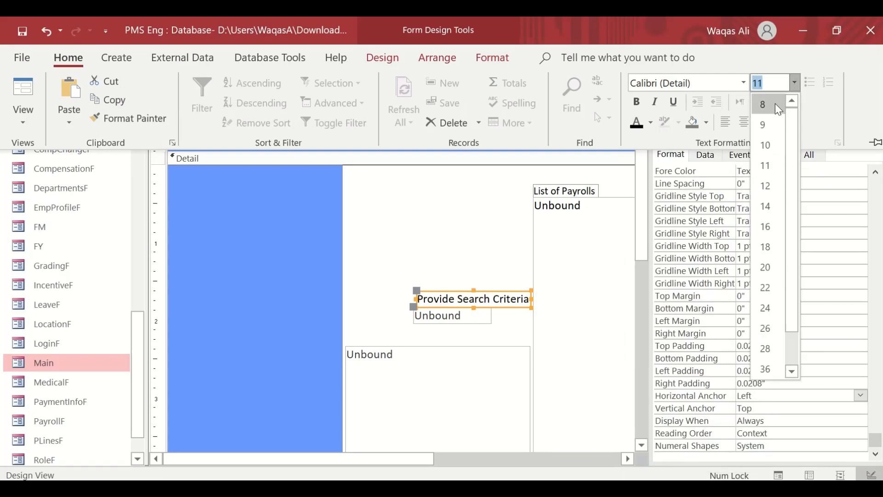
click(775, 104)
Fit the Provide Search Criteria label to its text and extend the text box below it to the lower list box's right edge
click(534, 309)
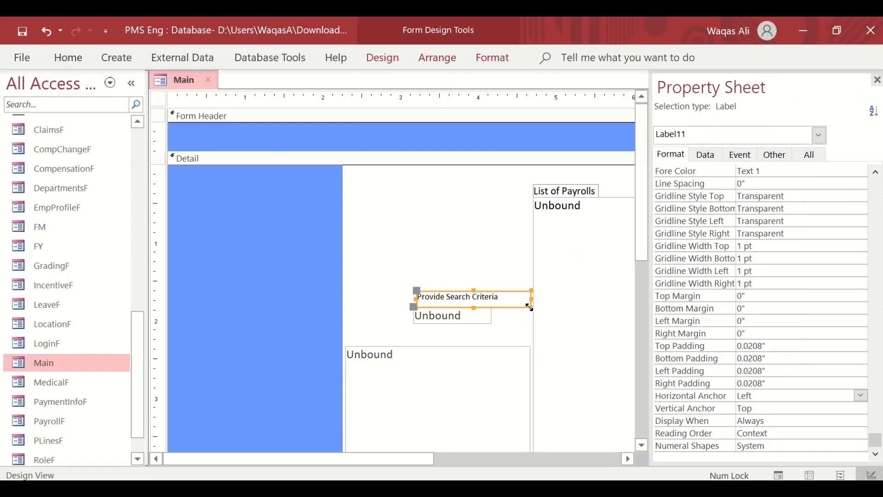
double_click(531, 307)
drag(418, 290, 415, 294)
drag(488, 274, 529, 313)
click(493, 330)
Set the Horizontal Anchor of the search text box to Both
click(473, 318)
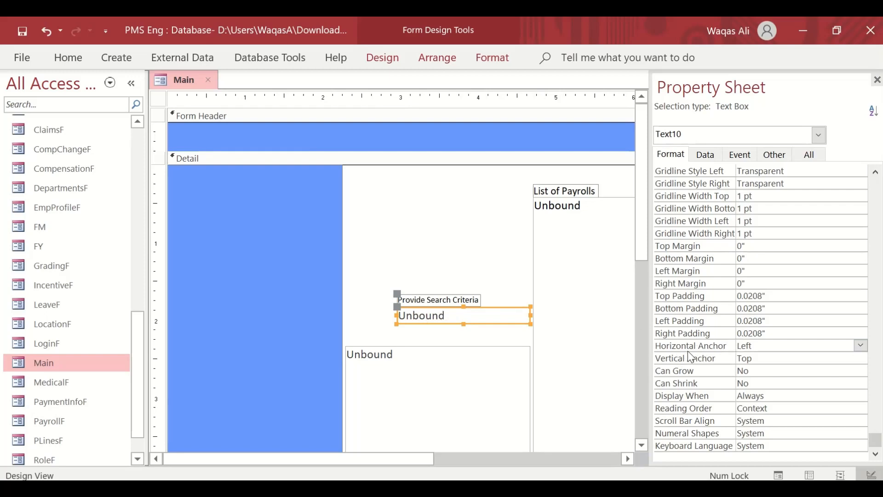
click(859, 346)
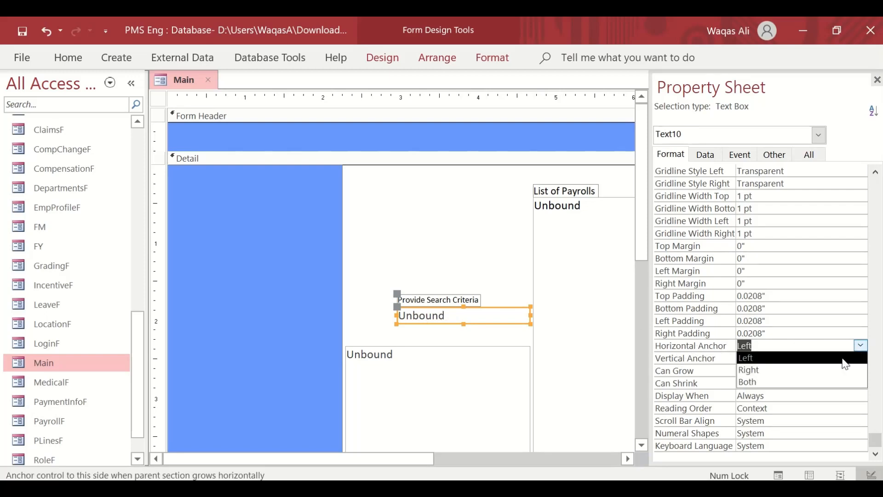
click(837, 383)
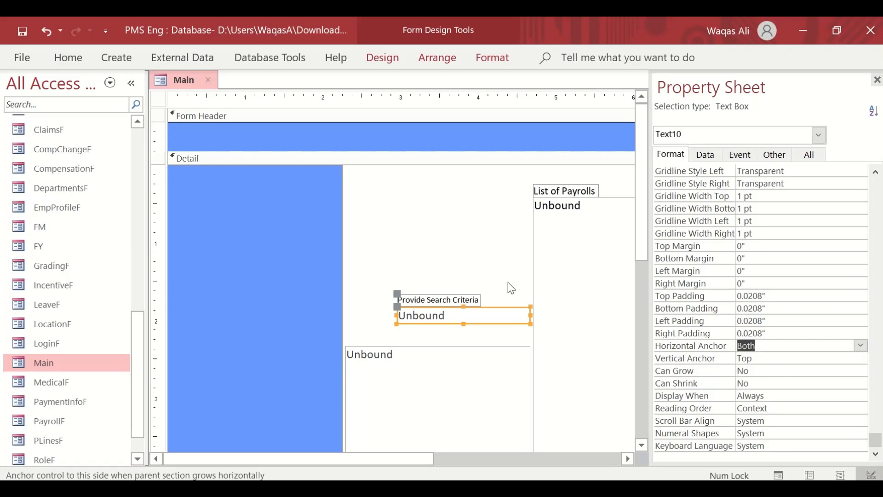
Check in Form View how the search text box stretches, and return to Design View
right_click(175, 80)
right_click(178, 84)
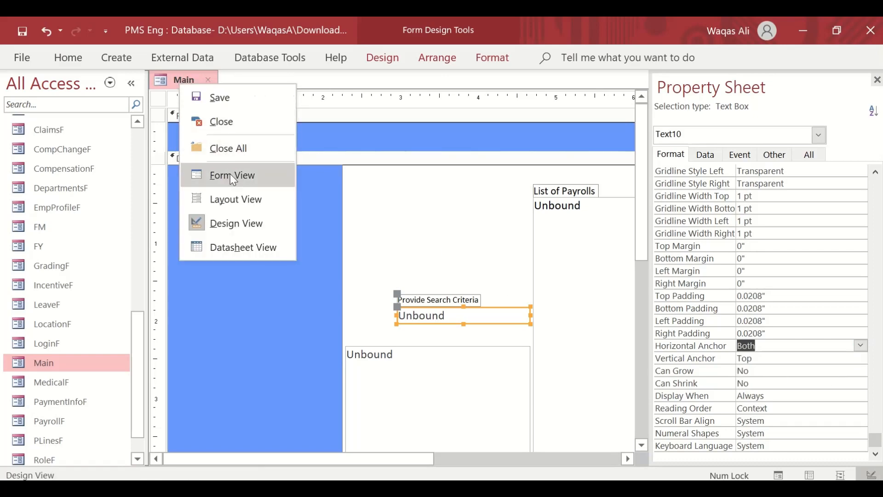
click(230, 175)
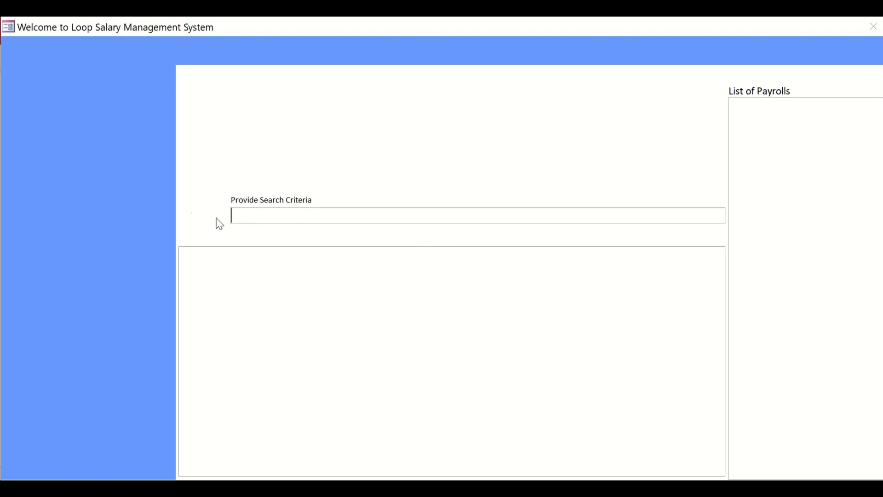
right_click(423, 132)
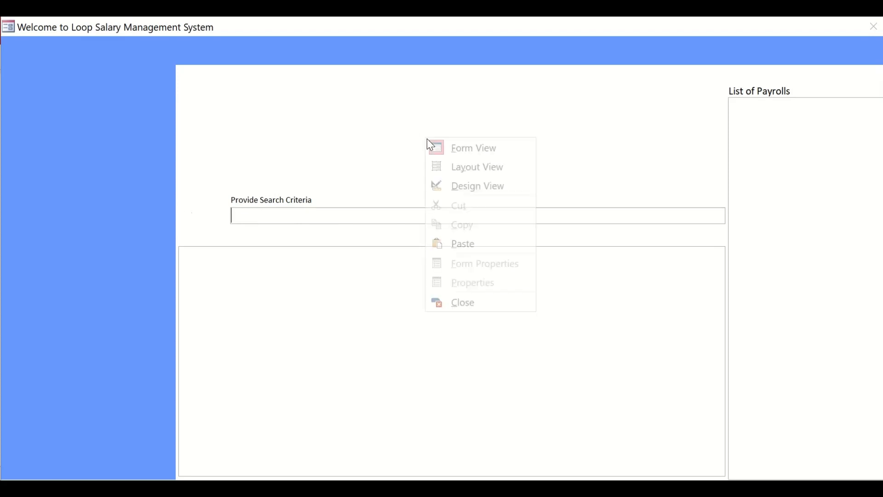
click(436, 185)
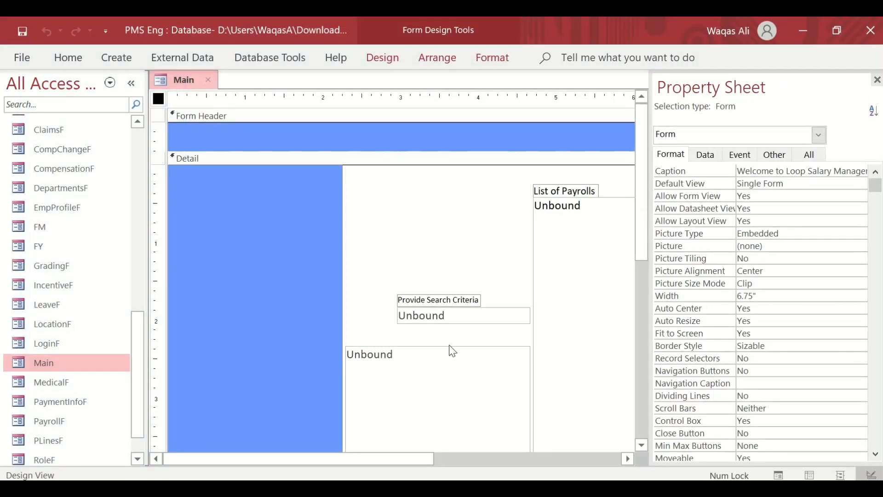
Narrow the search text box slightly from its left side, keeping its label aligned above it
click(445, 324)
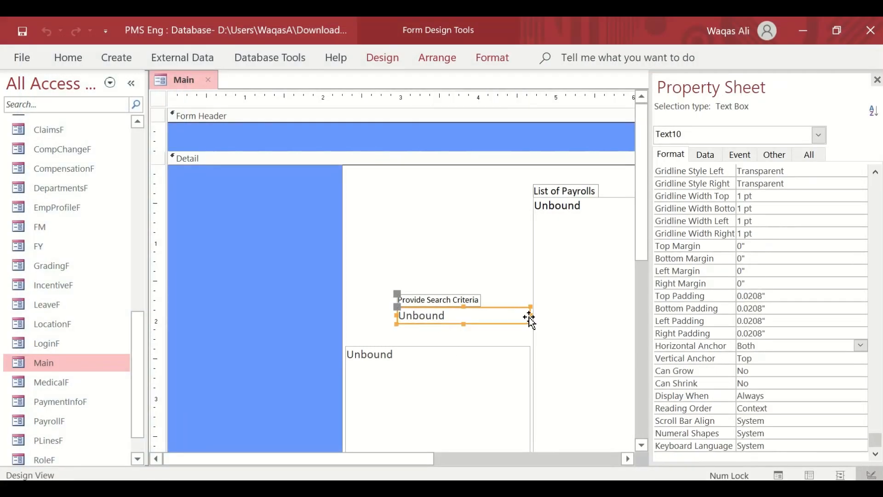
drag(528, 314, 456, 317)
click(385, 327)
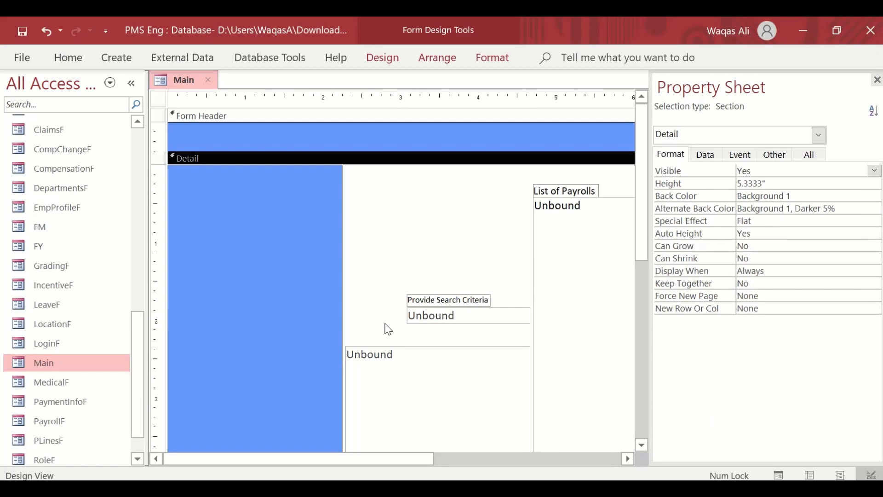
Add a command button left of the search text box and caption it "Create"
click(392, 66)
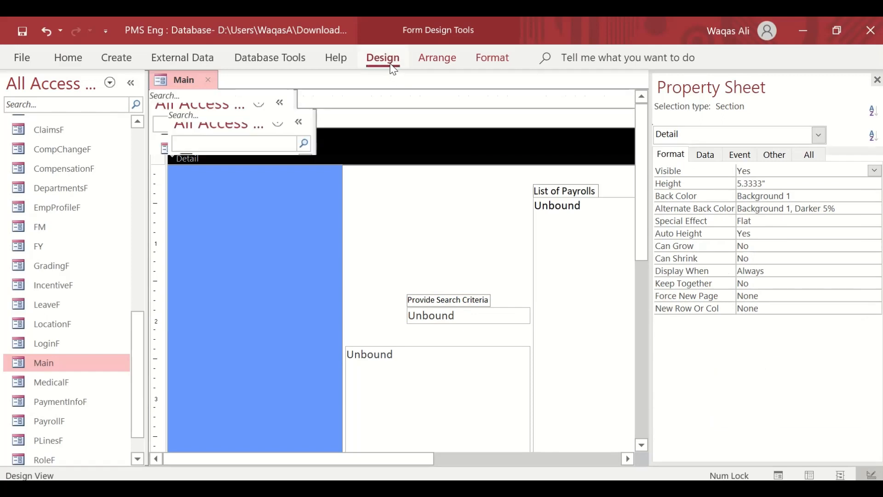
click(276, 97)
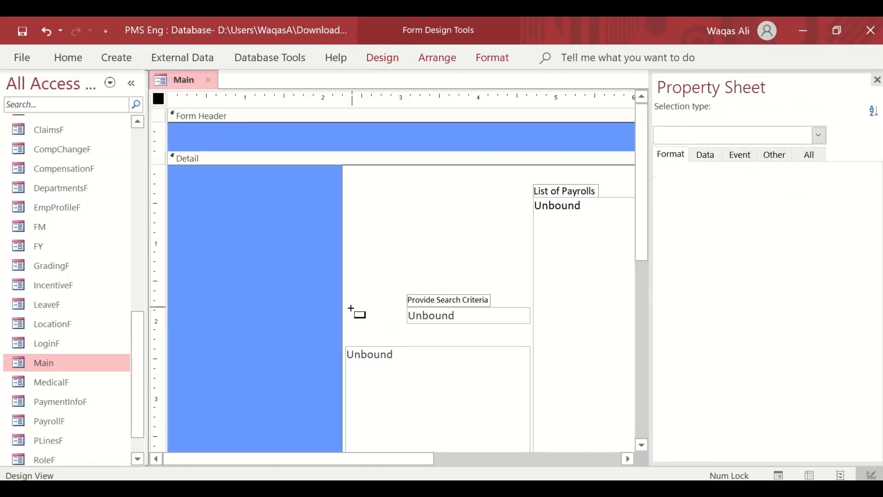
click(351, 308)
click(384, 322)
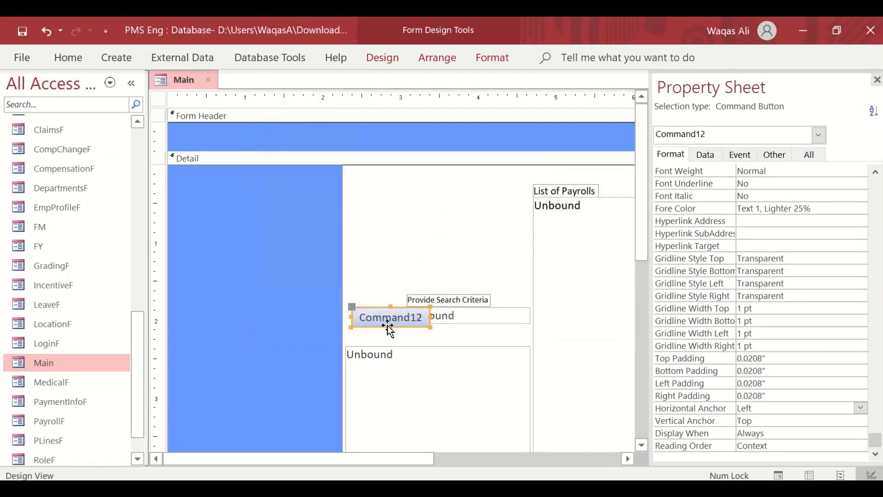
double_click(392, 317)
text(Create)
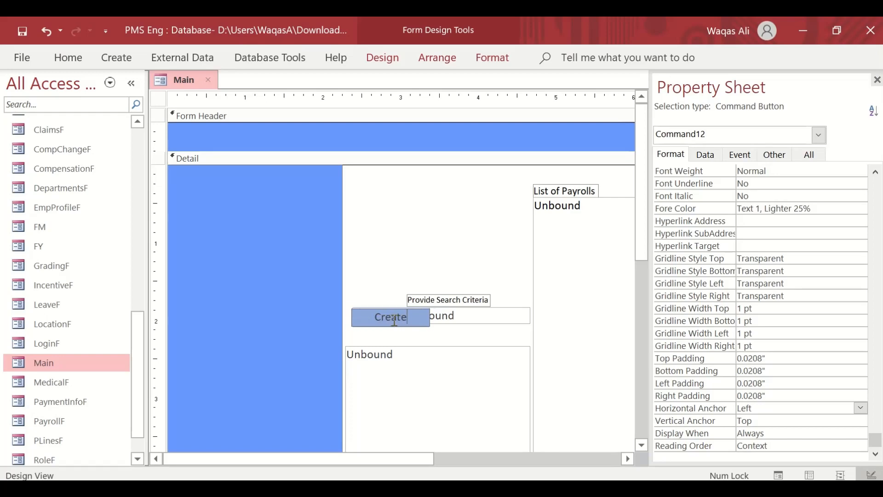
key(Return)
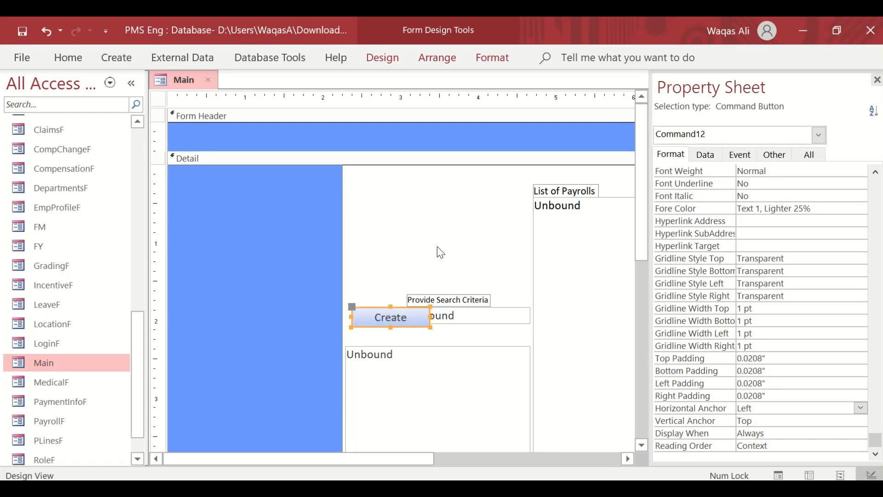
Apply the white theme quick style with a blue outline to the Create button
click(492, 64)
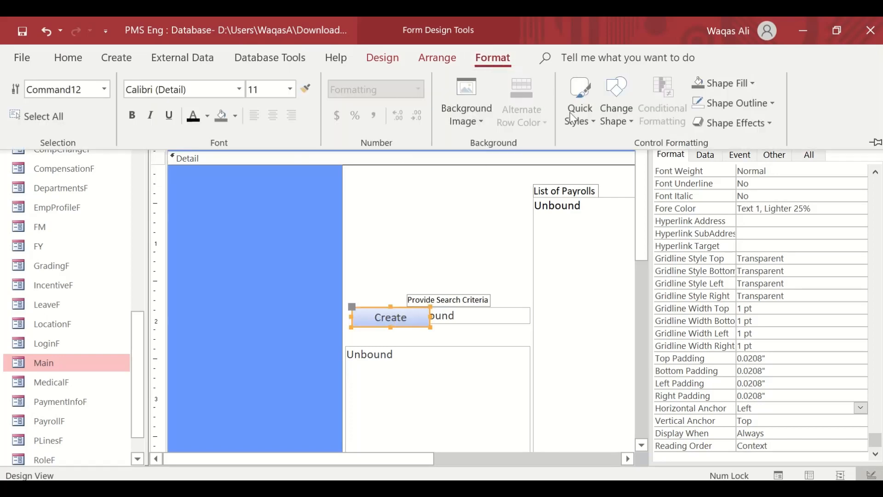
click(587, 121)
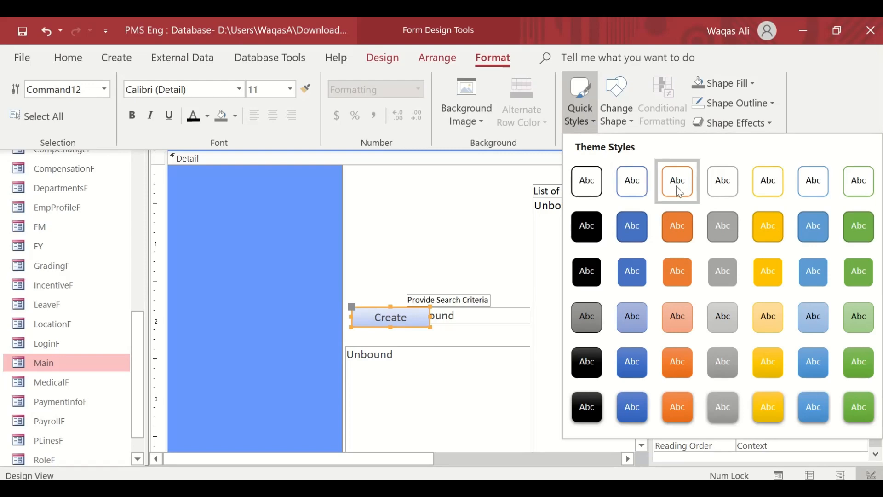
click(619, 184)
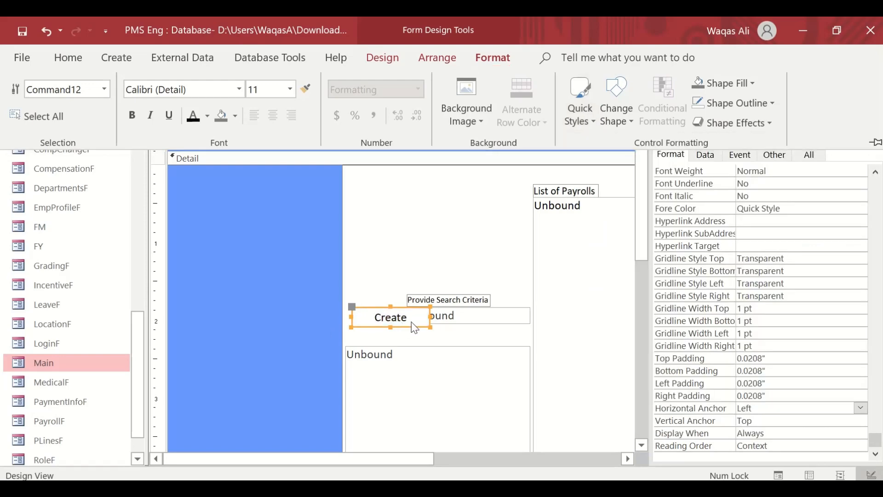
Shrink the Create button to the search text box's height and align its left edge with the lower list box
mouse_move(399, 328)
mouse_down()
mouse_move(351, 316)
mouse_move(397, 329)
mouse_up()
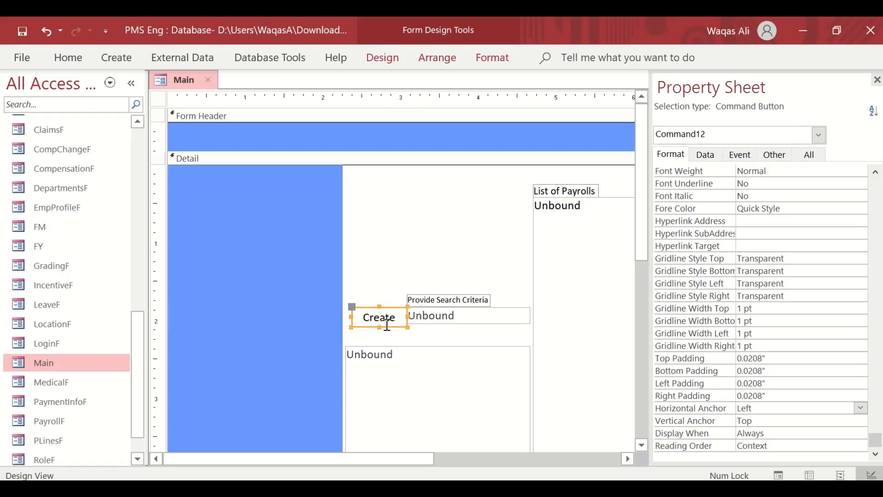
click(380, 324)
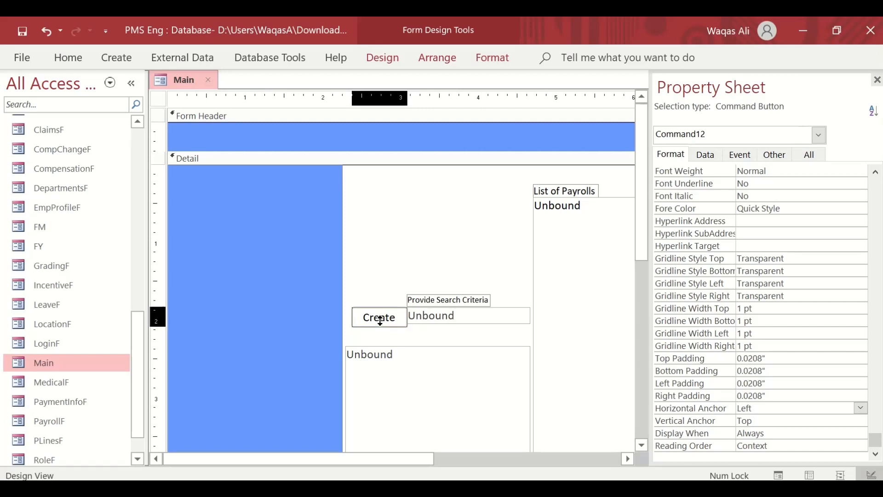
click(467, 343)
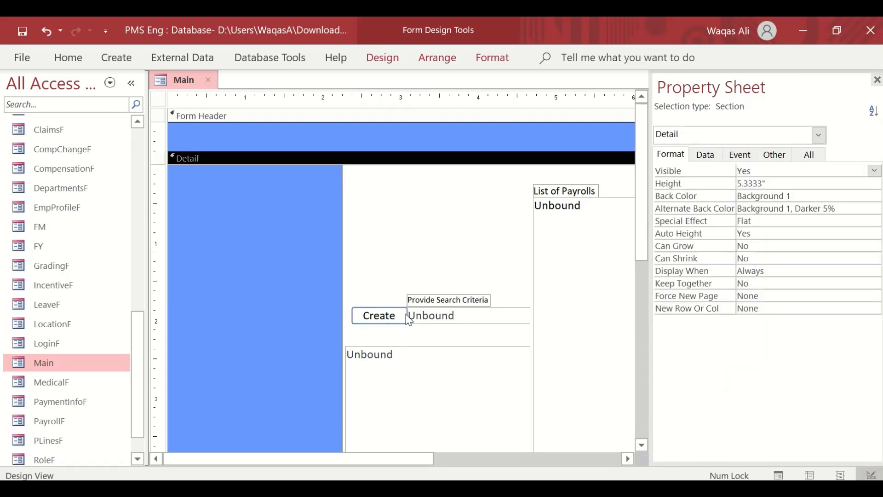
click(381, 315)
drag(381, 313, 374, 313)
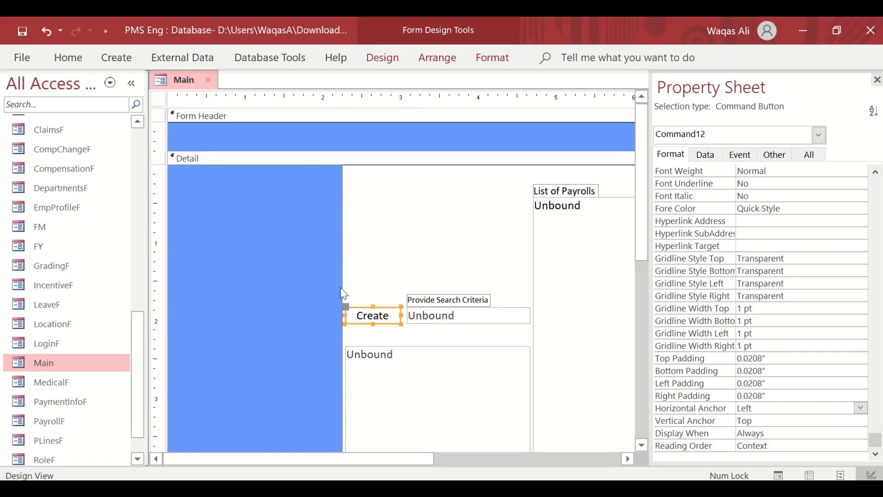
Preview the Create button, search box and both list boxes in Form View, and return to Design View
right_click(173, 71)
key(Escape)
right_click(173, 75)
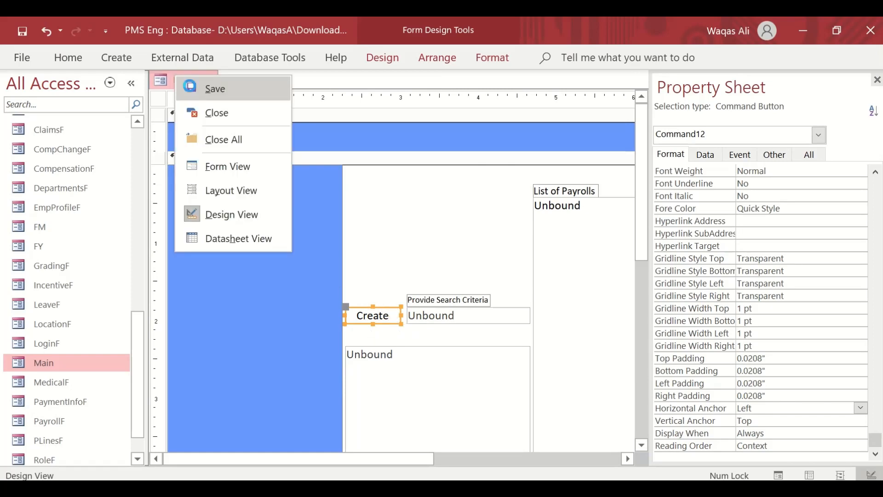
click(228, 176)
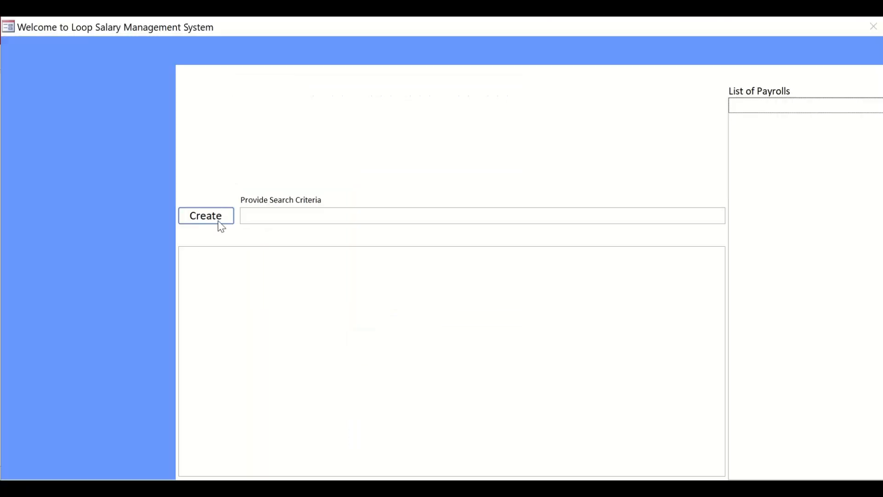
click(607, 212)
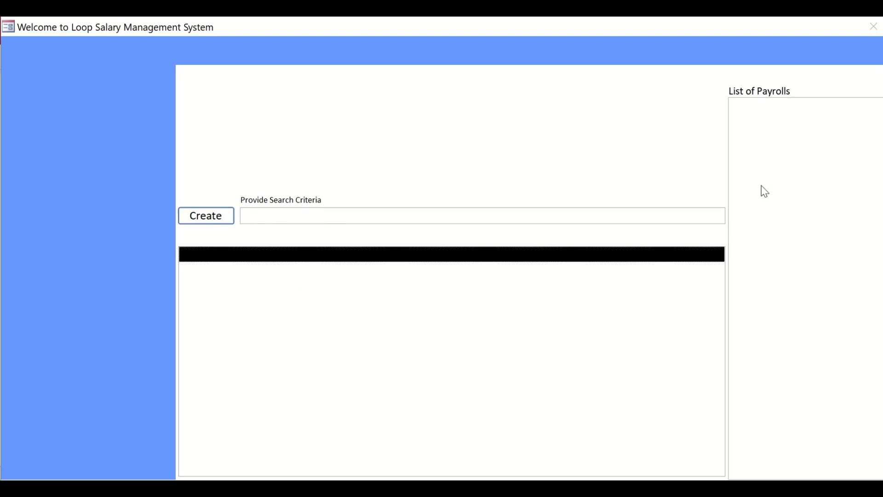
click(761, 110)
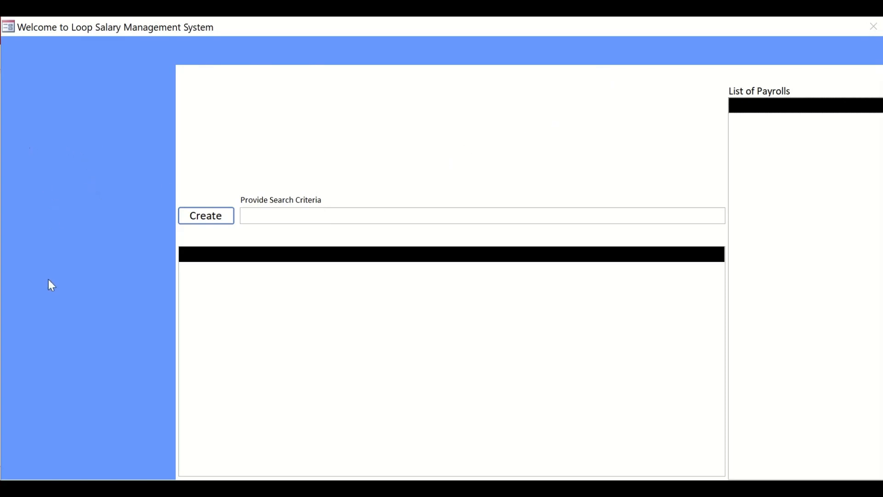
right_click(449, 74)
click(457, 115)
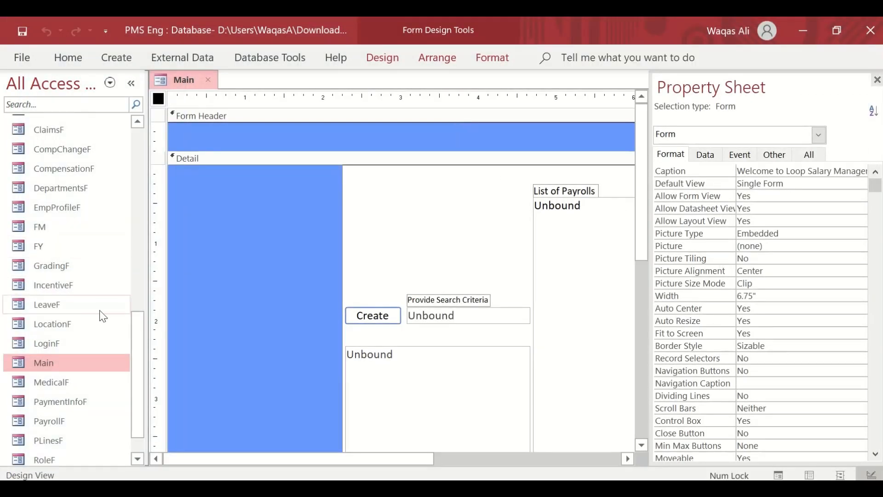
click(260, 225)
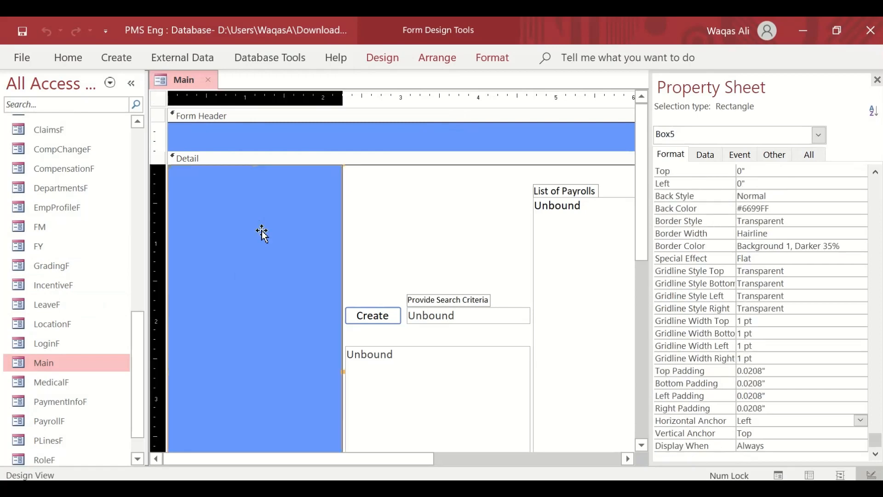
click(402, 146)
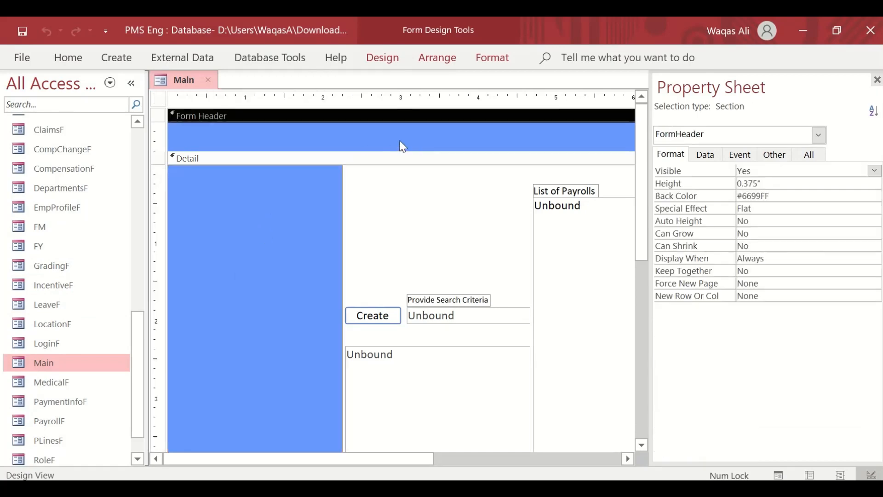
click(258, 246)
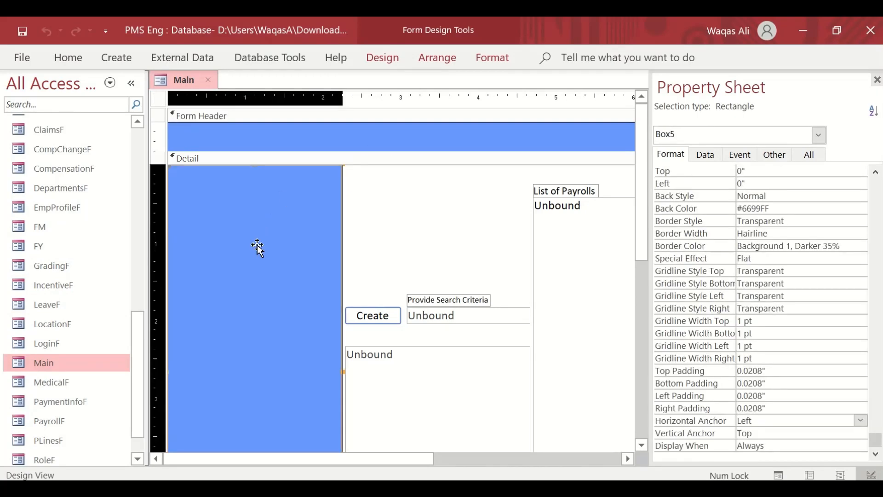
click(427, 142)
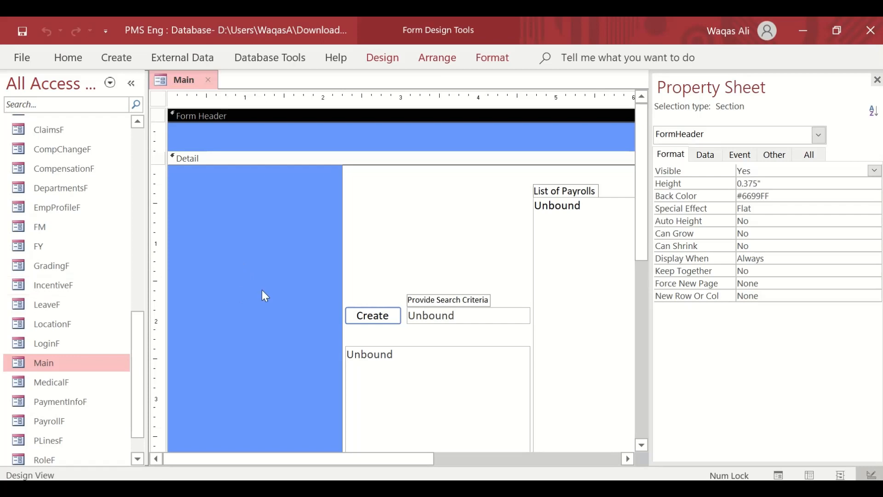
Add a command button across the full width of the blue side rectangle, near its upper end, skipping the wizard
click(394, 63)
click(271, 103)
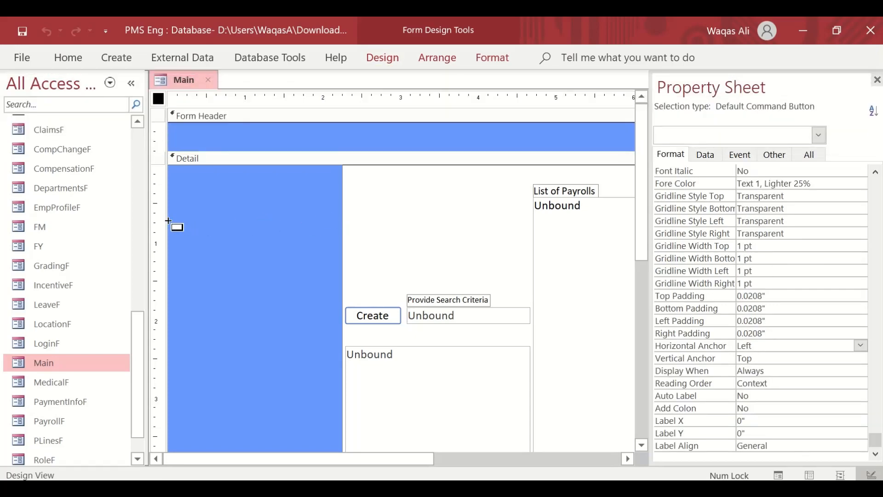
drag(171, 220, 342, 239)
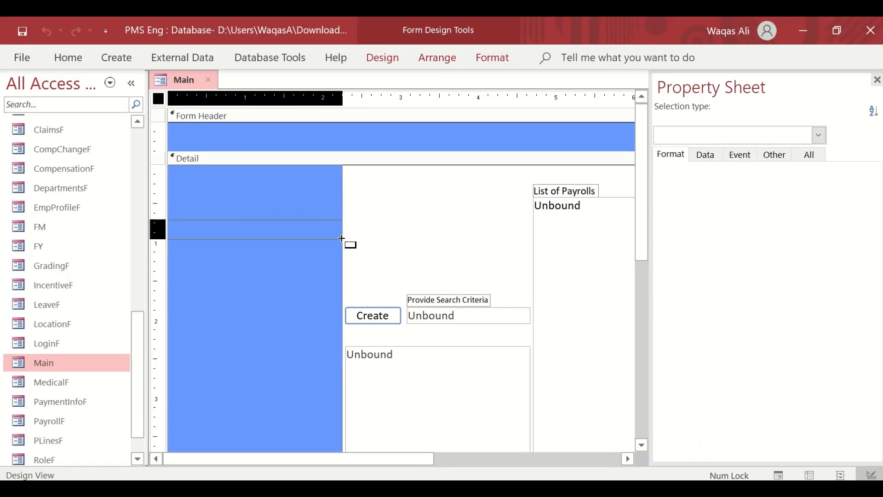
click(398, 322)
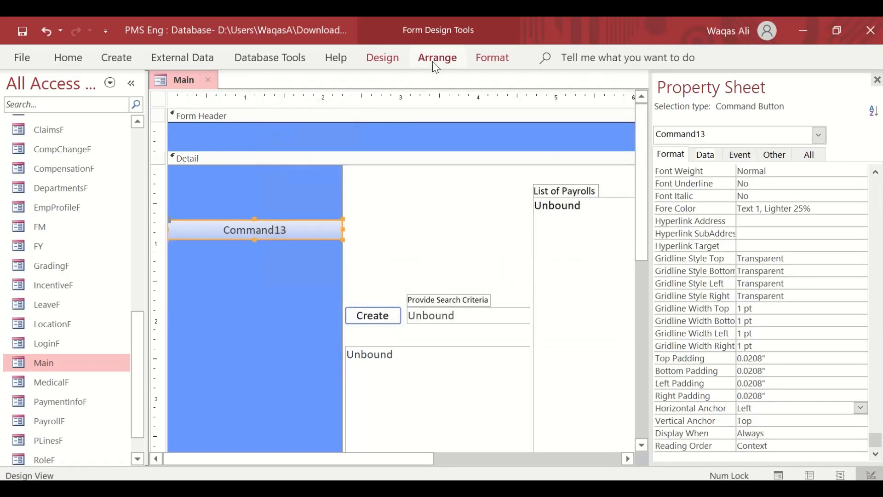
Apply a white, outlined theme quick style to the new button on the blue side rectangle
click(382, 58)
click(493, 61)
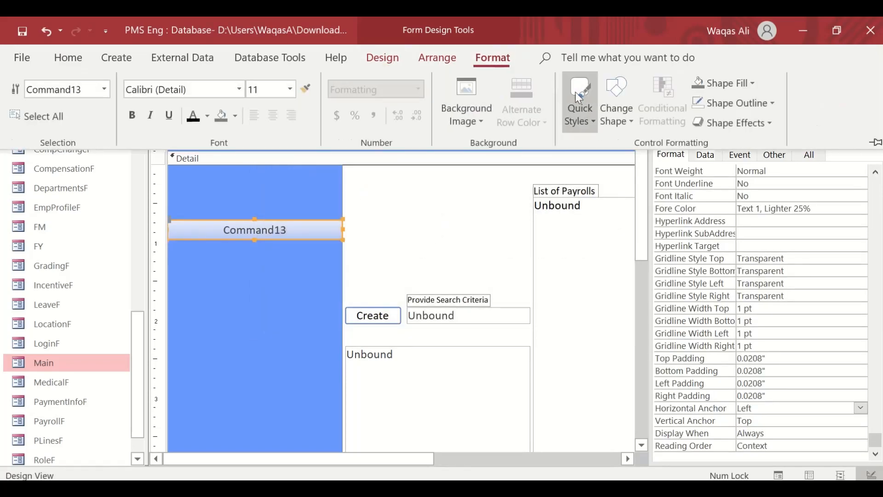
click(577, 94)
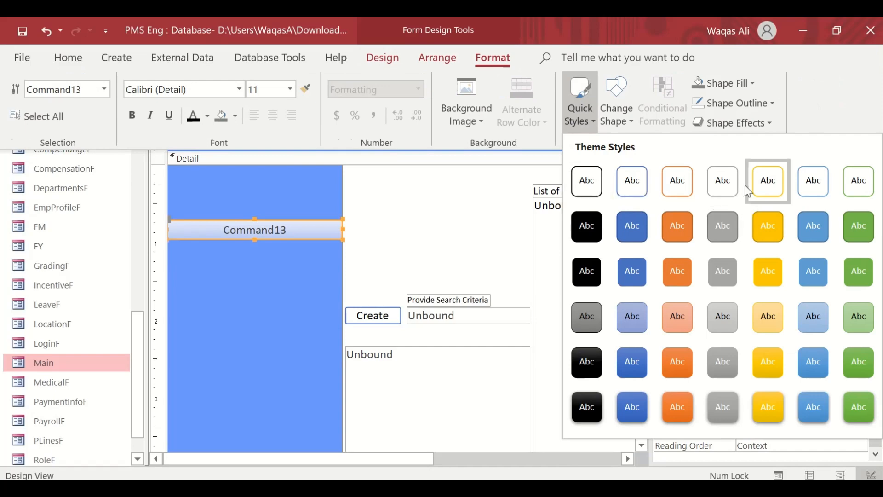
click(677, 188)
Caption the side rectangle's new button "Employees Master Data"
click(262, 230)
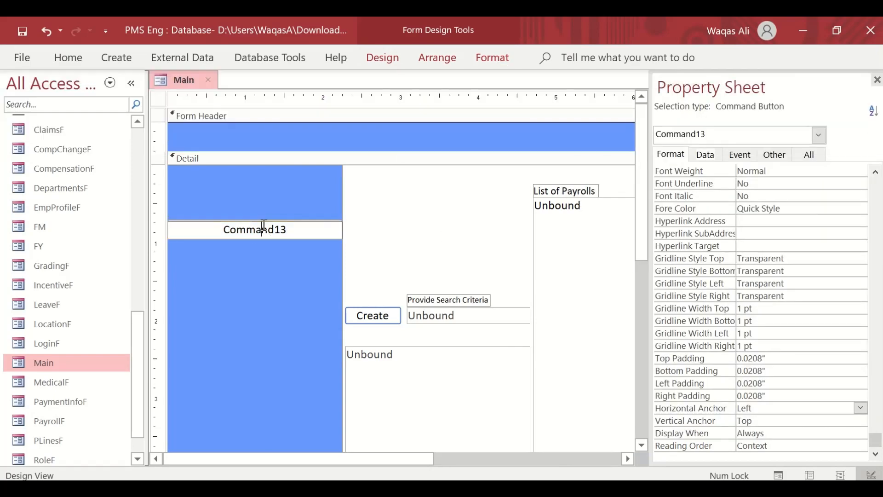
double_click(266, 229)
text(Employees Masre)
key(BackSpace)
key(BackSpace)
text(ter Data)
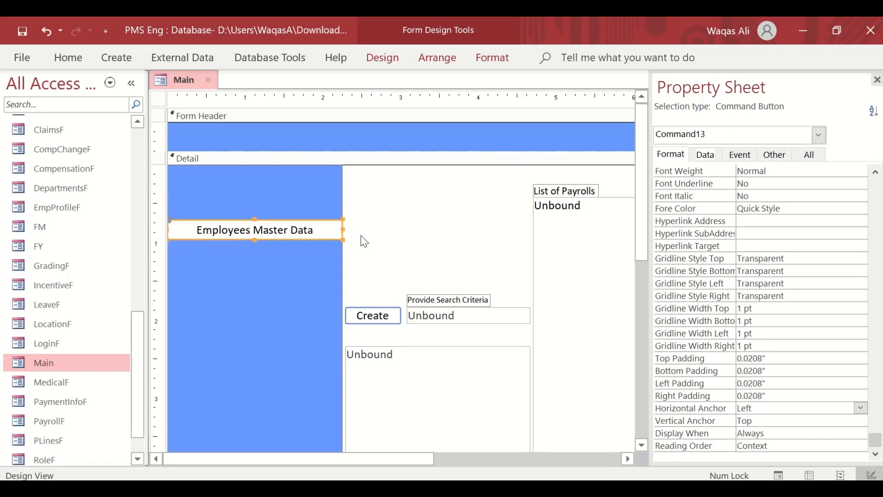
Duplicate the Employees Master Data button directly below it and caption the copy "Manage Earnings"
click(325, 241)
click(323, 234)
key(ctrl+c)
key(ctrl+v)
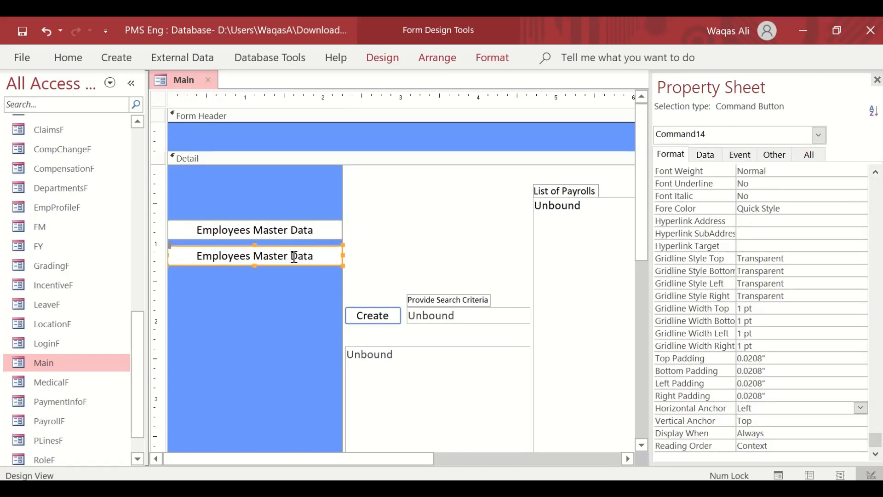
drag(316, 257, 167, 256)
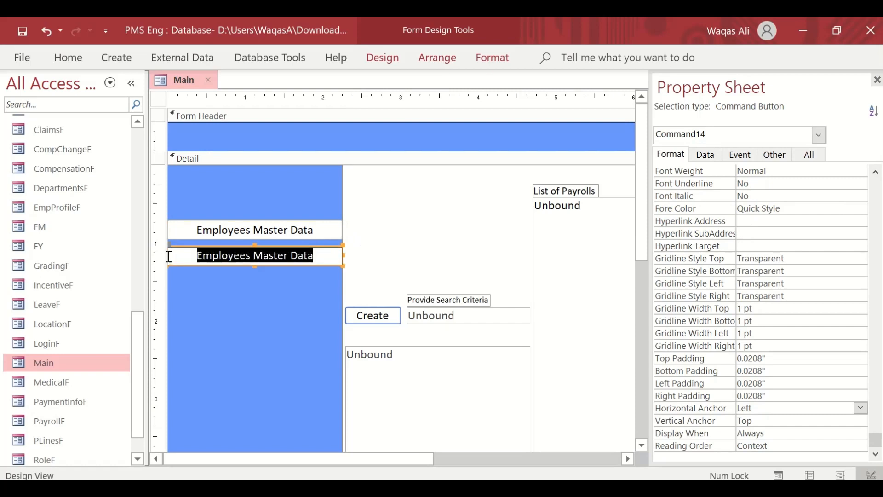
text(Manage E)
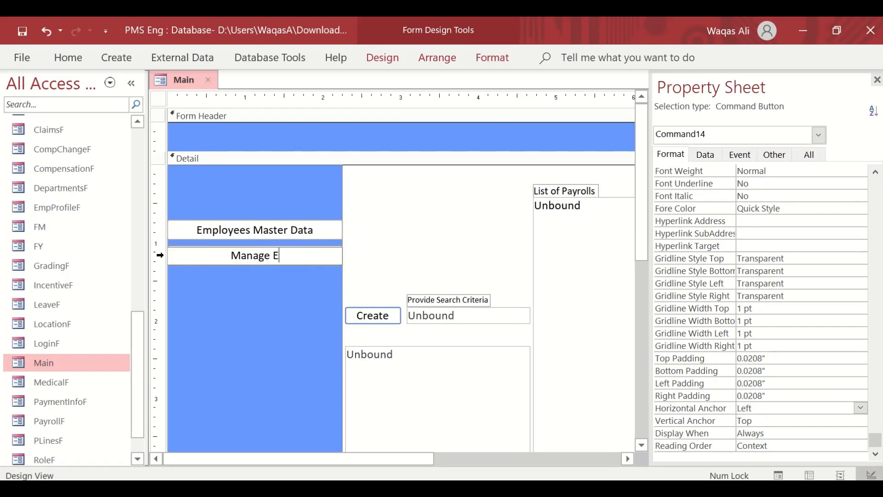
text(arnings)
key(Return)
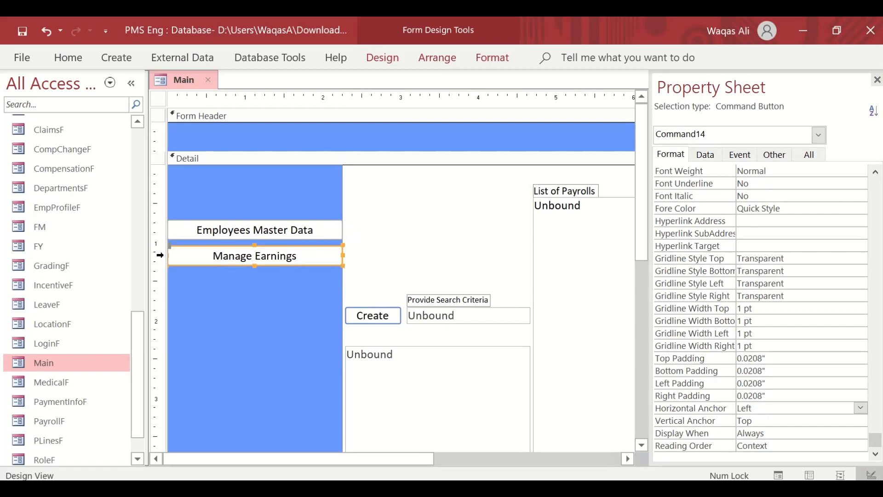
Duplicate the Manage Earnings button directly below it and caption the copy "Manage Deductions"
key(ctrl+c)
key(ctrl+v)
double_click(278, 281)
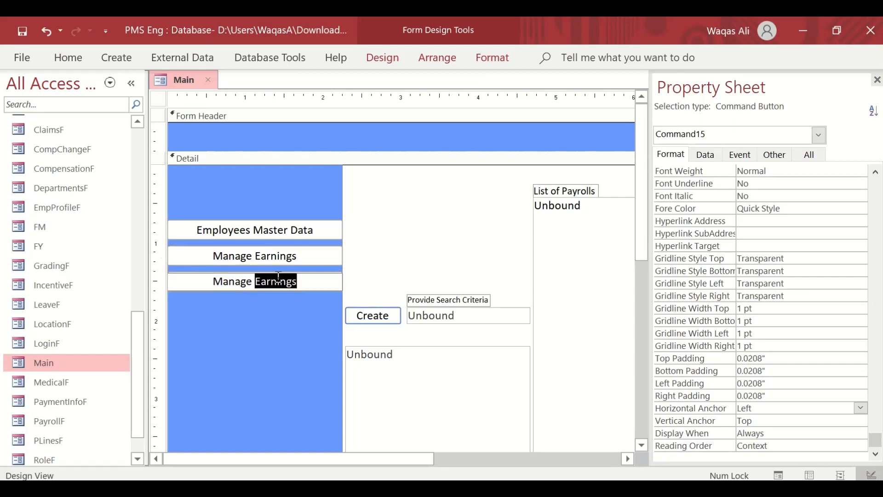
text(Ded)
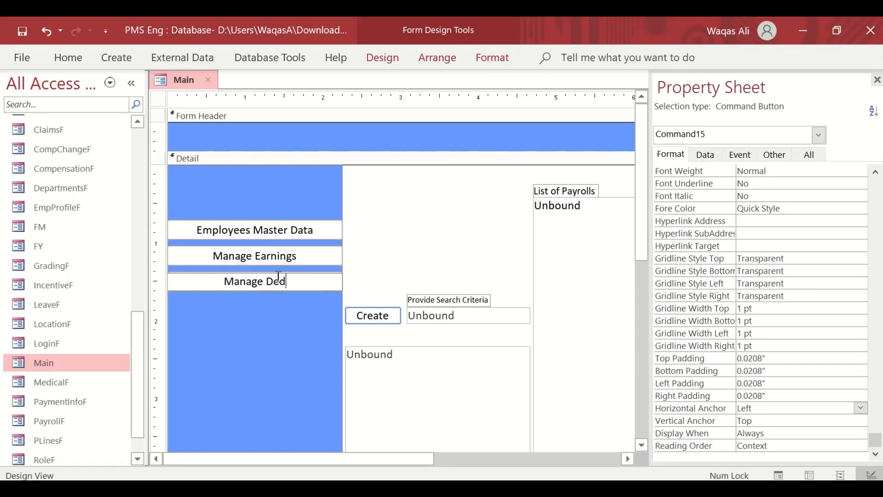
text(uction)
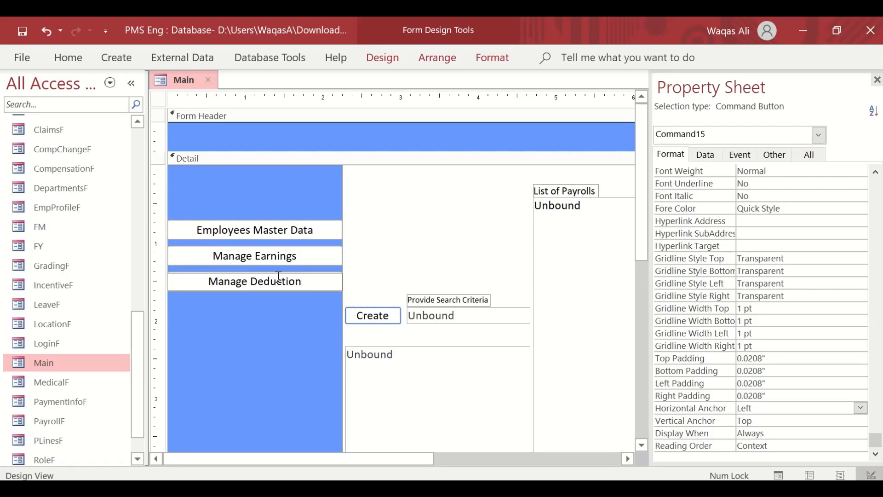
text(s)
key(Return)
Add another copy of the button below Manage Deductions and caption it "Manage Payroll"
key(ctrl+v)
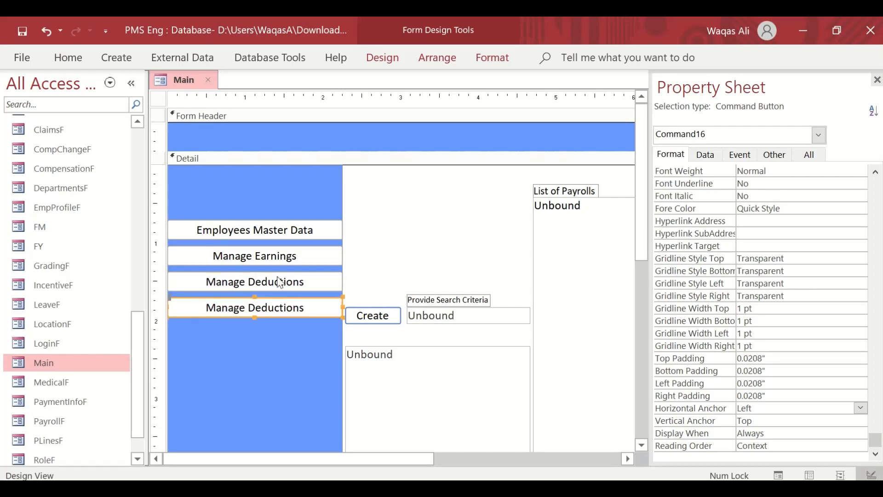
double_click(271, 311)
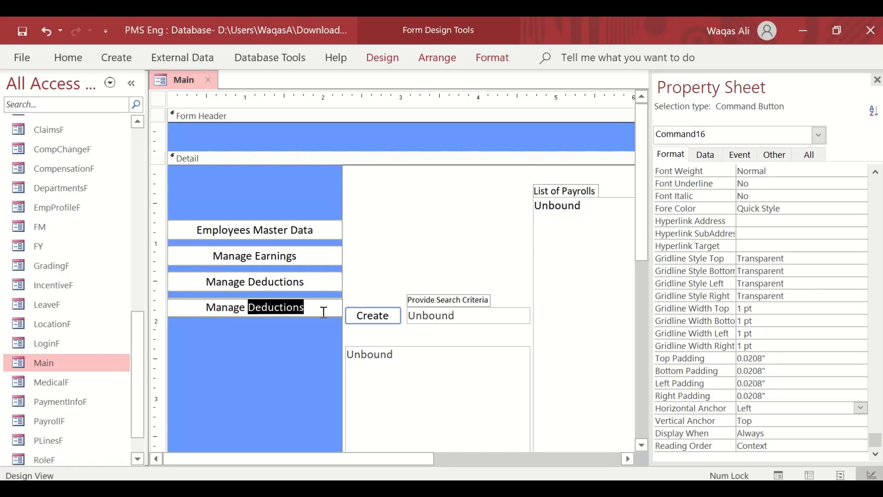
text(P)
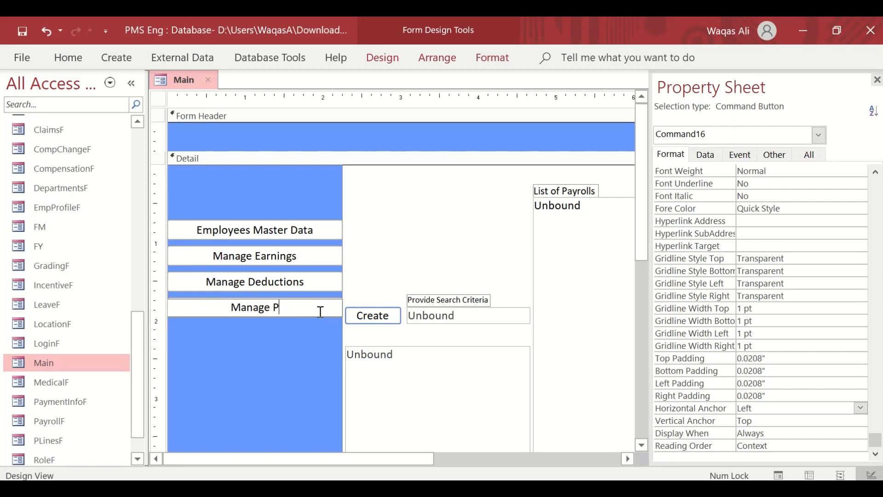
text(ayroll)
key(Return)
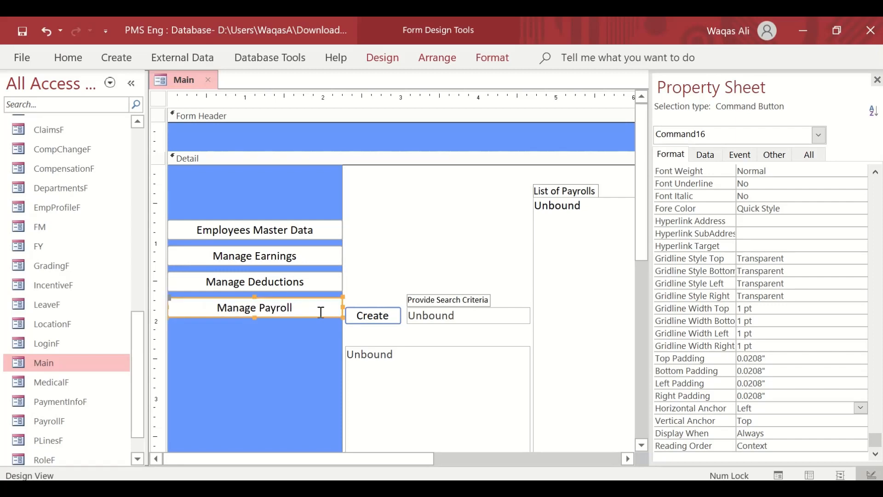
Add a fifth copy of the button below Manage Payroll and caption it "Common Reports"
key(ctrl+v)
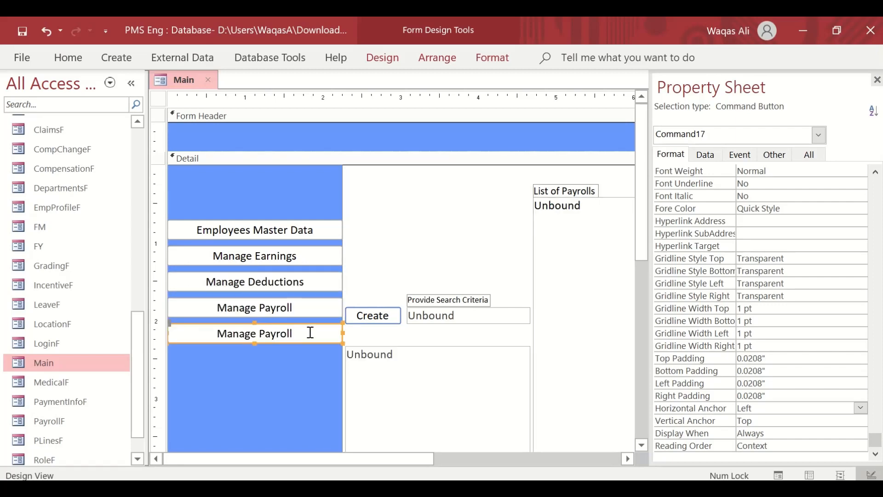
drag(310, 333, 217, 332)
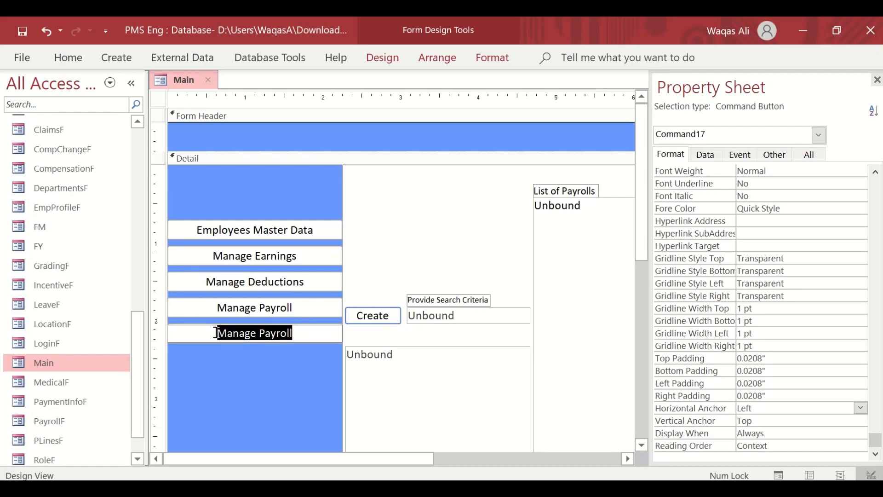
text(Common Re)
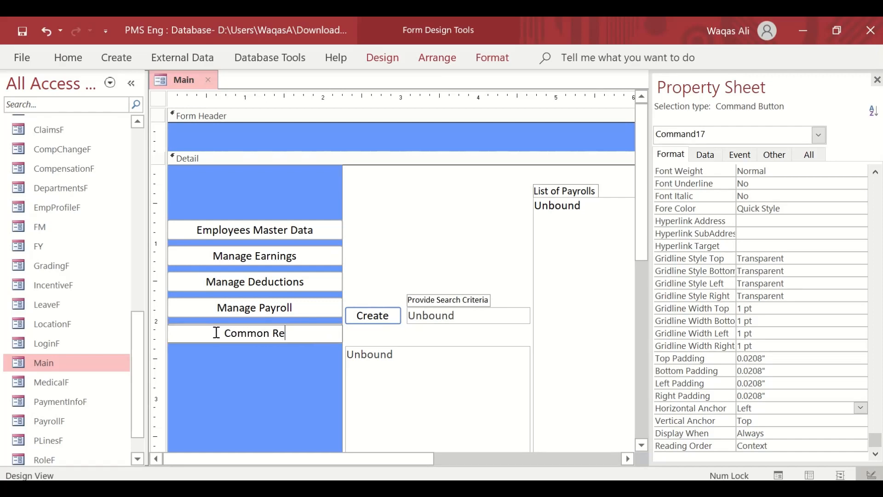
text(ports)
key(Return)
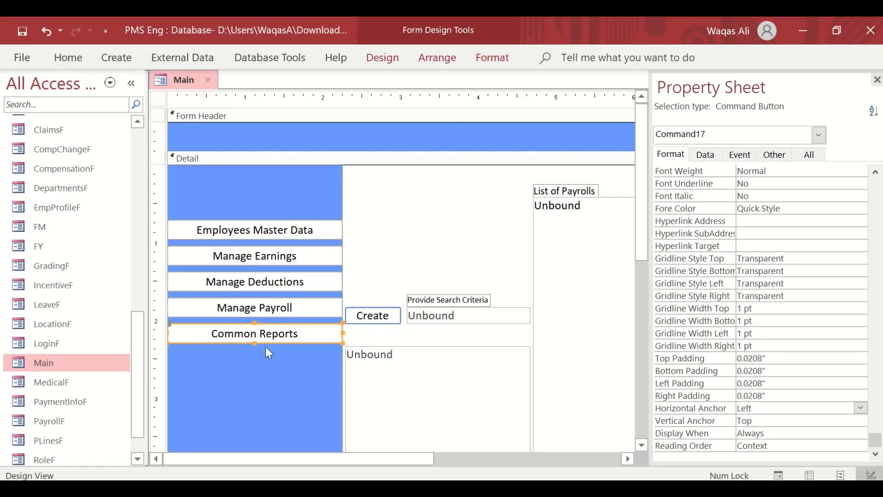
Move all five side buttons up together to just below the upper edge of the blue rectangle
click(294, 232)
shift+click(294, 260)
shift+click(295, 283)
shift+click(293, 307)
shift+click(296, 333)
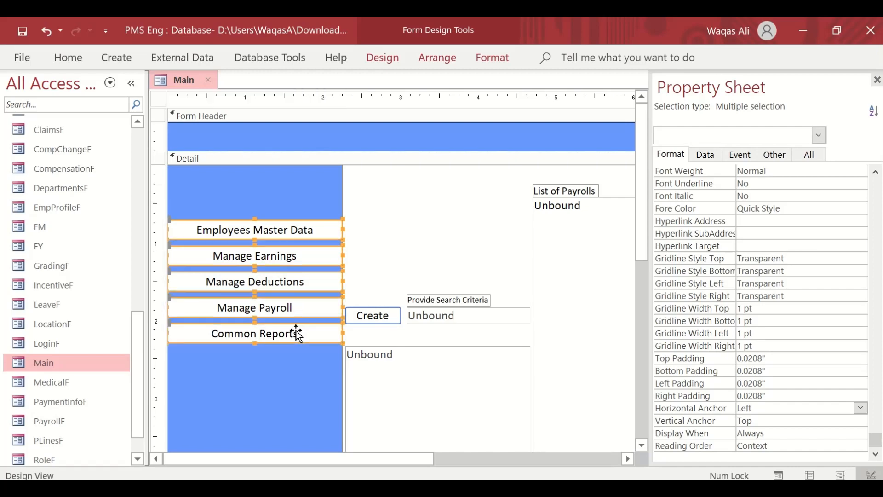
key(Up)
key(Up)
key(Up)
key(Up)
key(Up)
key(Up)
key(Up)
key(Up)
key(Up)
key(Up)
key(Up)
key(Up)
key(Up)
key(Up)
key(Up)
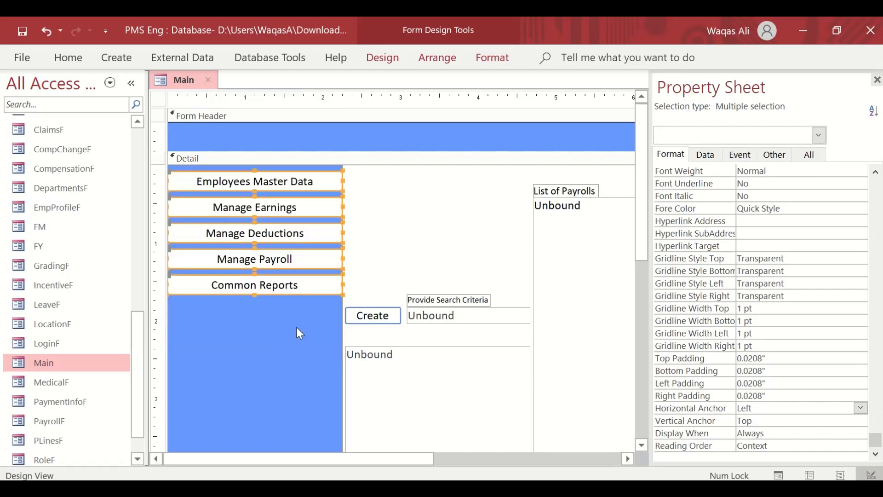
key(Down)
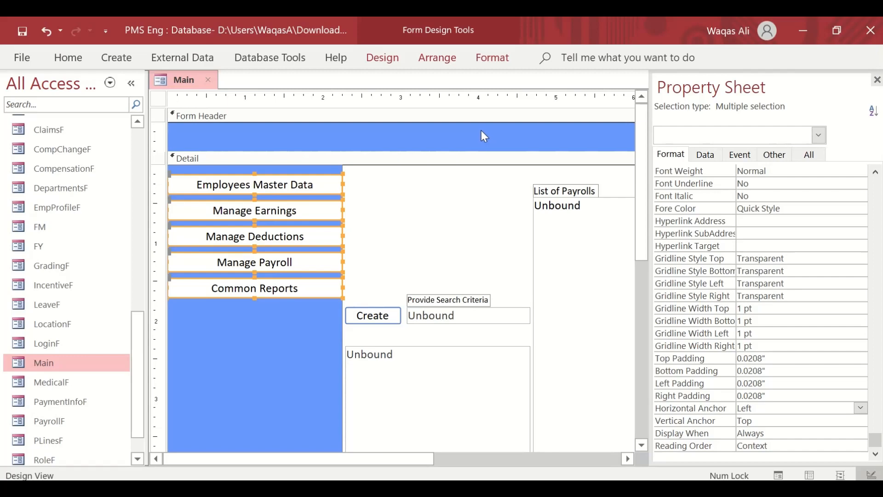
Duplicate the Employees Master Data button and move the copy into the form header, starting at the side rectangle's right edge
click(391, 217)
click(324, 191)
key(ctrl+c)
key(ctrl+v)
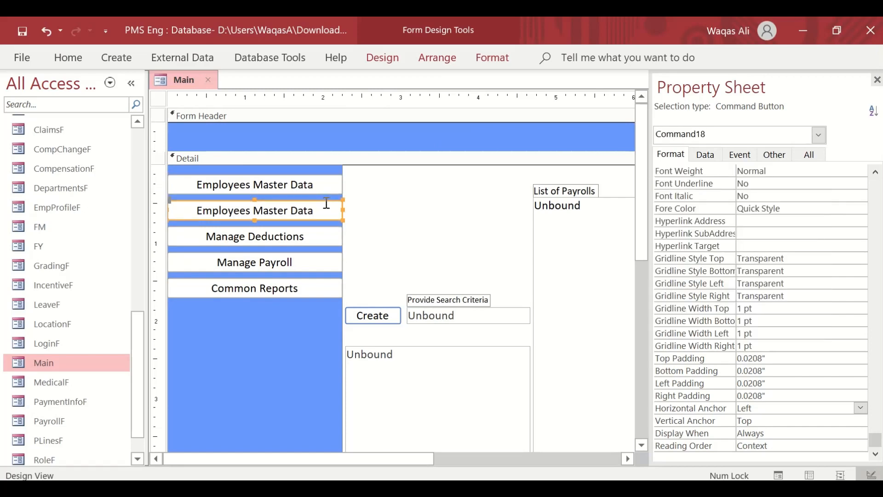
drag(326, 203, 300, 135)
Caption the form header button "Button 1" and narrow it to about 0.9" wide
text(Buttoi)
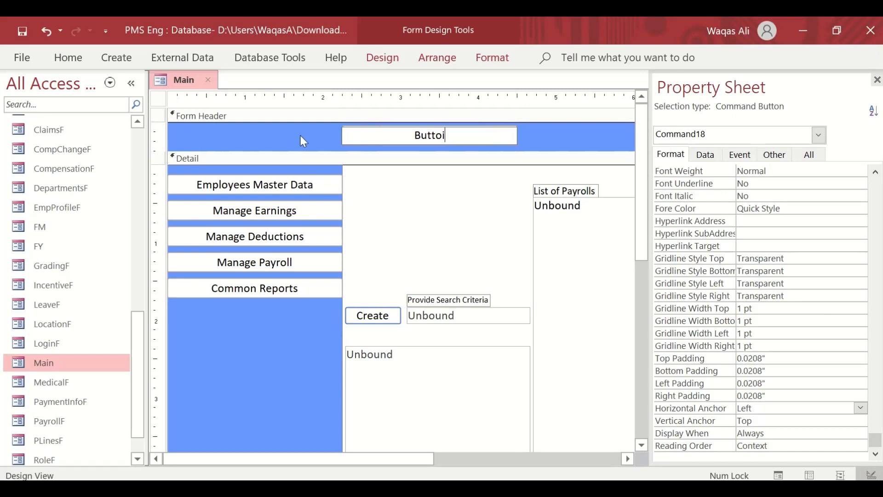
text(n)
key(BackSpace)
key(BackSpace)
text(i)
key(BackSpace)
text(n 1)
key(Return)
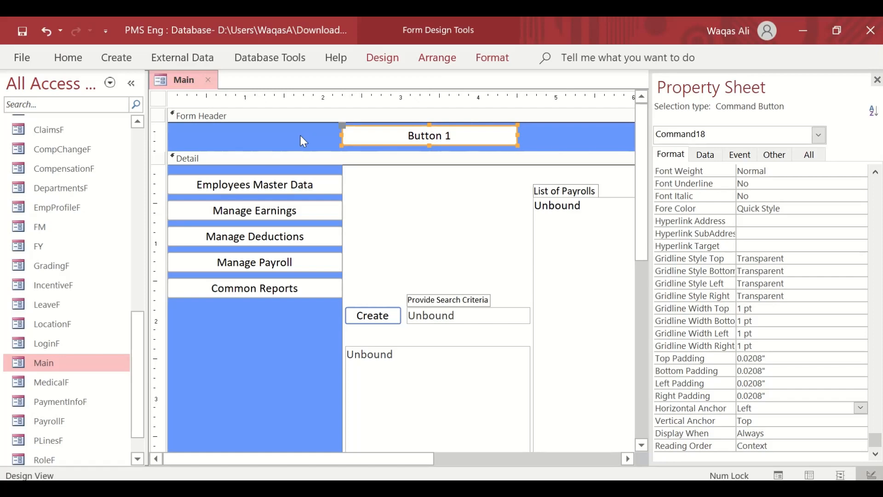
drag(518, 136, 414, 136)
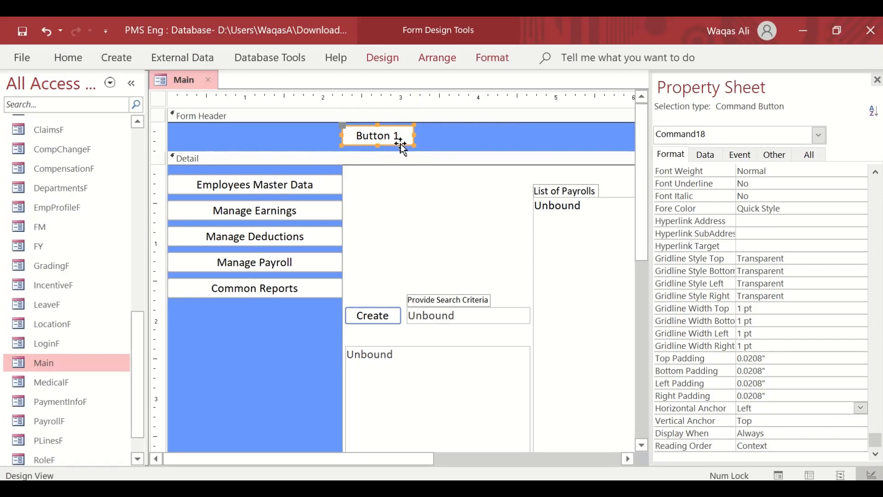
Paste copies of Button 1, line them up in a row of four in the form header, and shrink the header back to one row
key(ctrl+v)
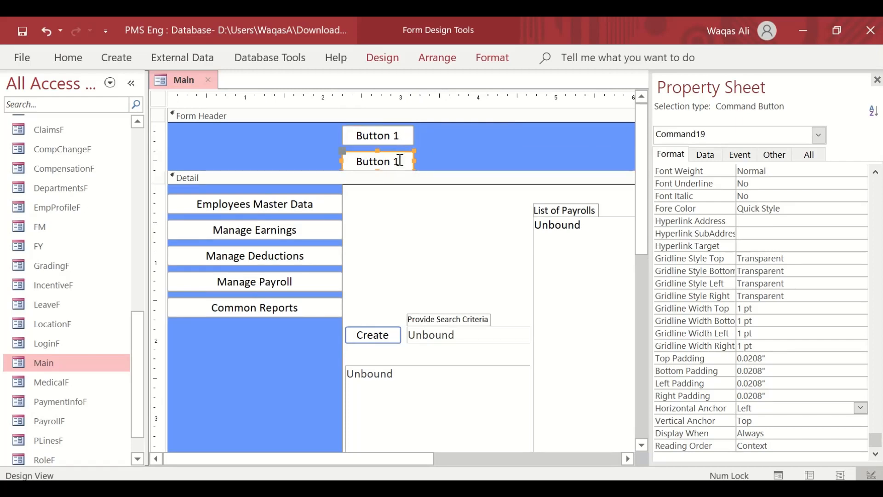
drag(400, 157, 476, 123)
click(477, 162)
drag(477, 163, 556, 129)
key(ctrl+v)
drag(355, 170, 359, 152)
drag(374, 458, 313, 437)
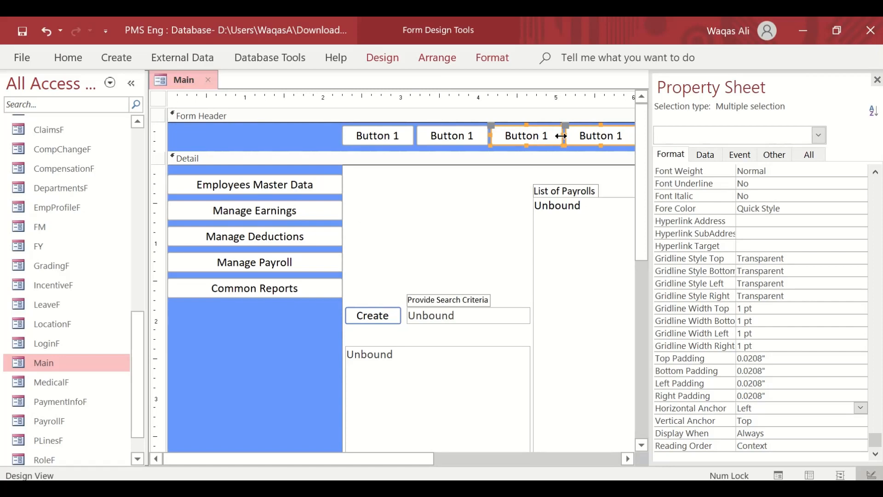
Caption the second, third and fourth form header buttons "Button 2", "Button 3" and "Button 4"
click(473, 135)
click(473, 137)
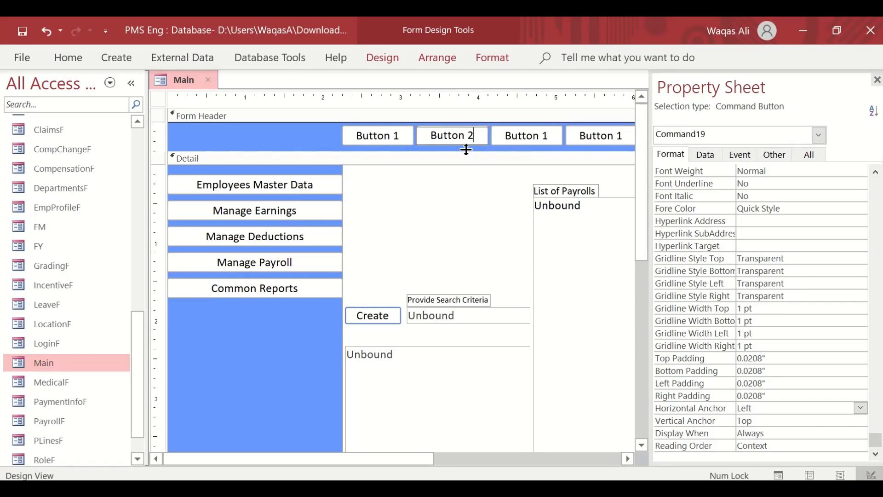
click(552, 136)
click(554, 136)
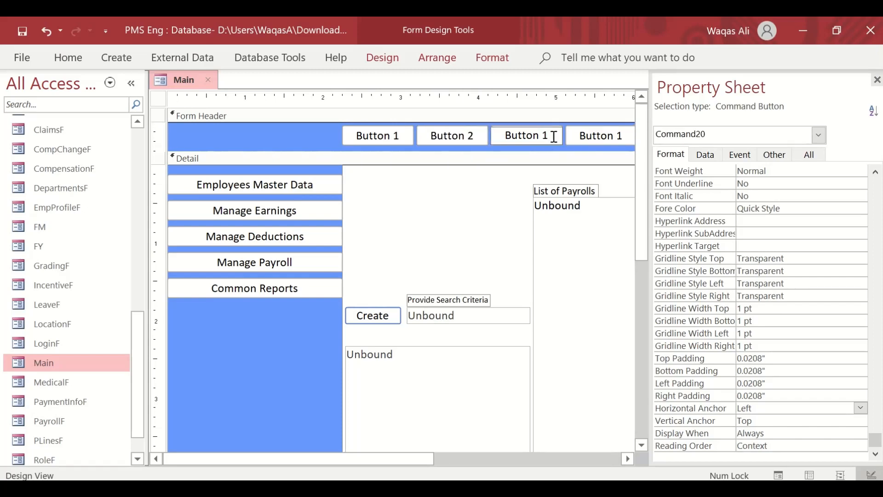
key(BackSpace)
text(3)
click(626, 135)
click(628, 134)
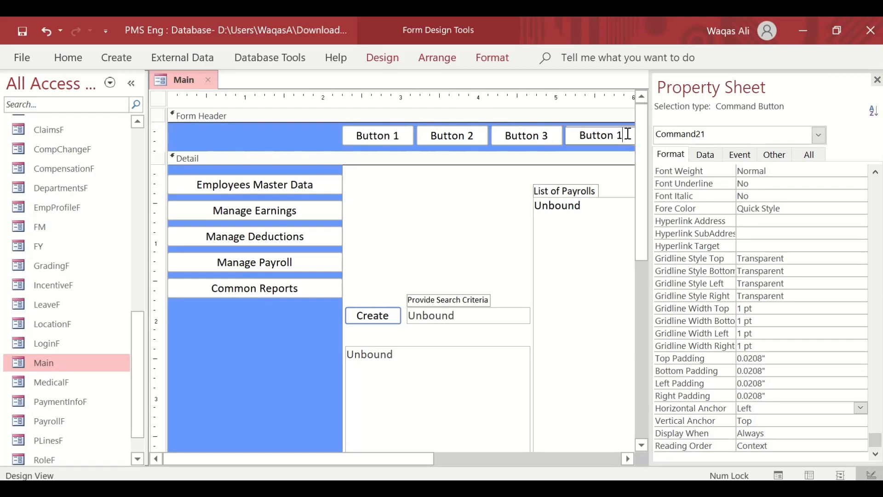
key(BackSpace)
text(4)
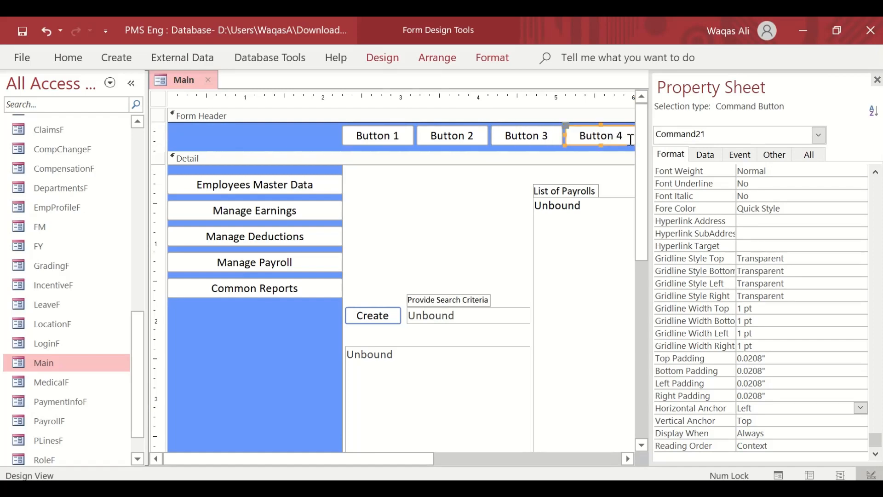
click(471, 236)
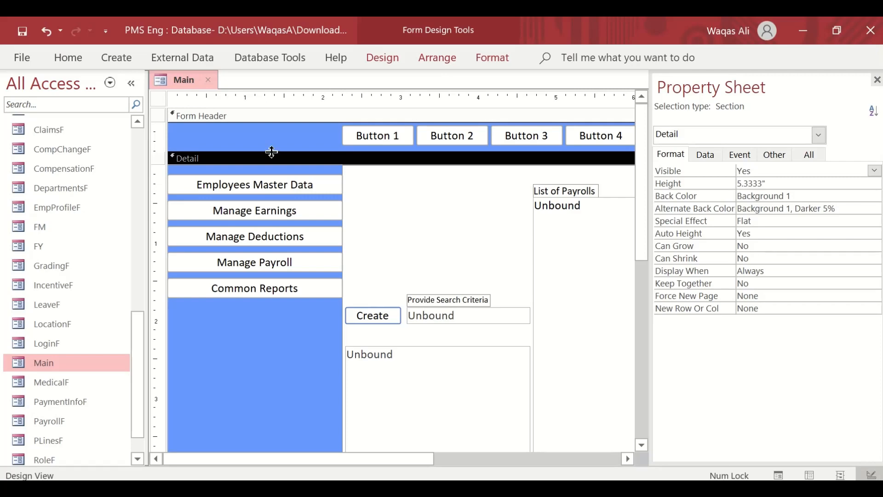
Save the Main form and switch it to Form View
right_click(180, 81)
click(210, 90)
right_click(181, 82)
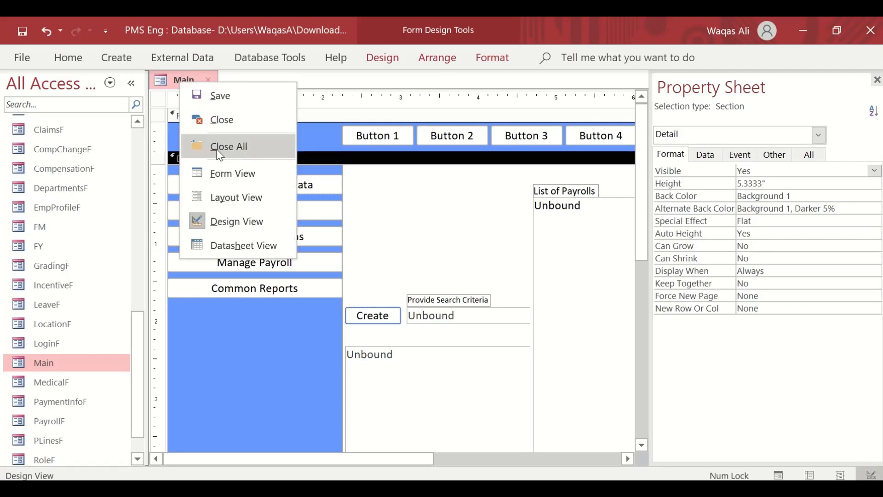
click(236, 179)
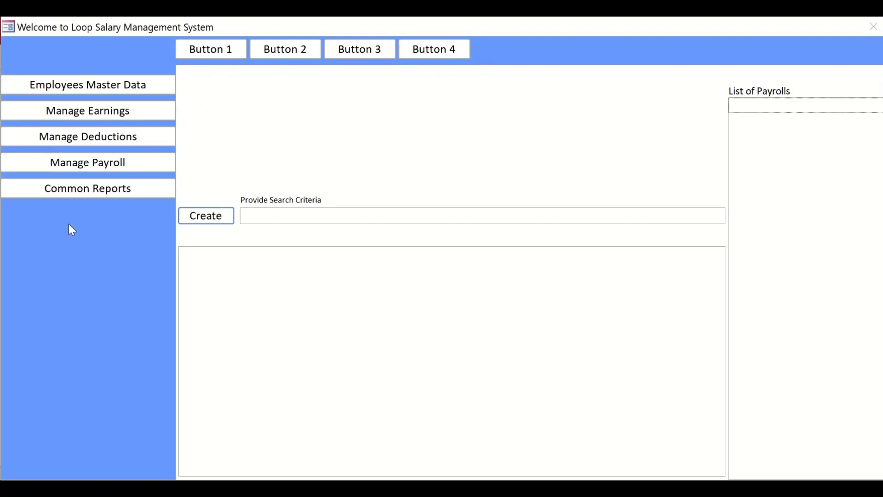
Test the list box below the search box, the List of Payrolls box and the Create button on the running form
click(421, 254)
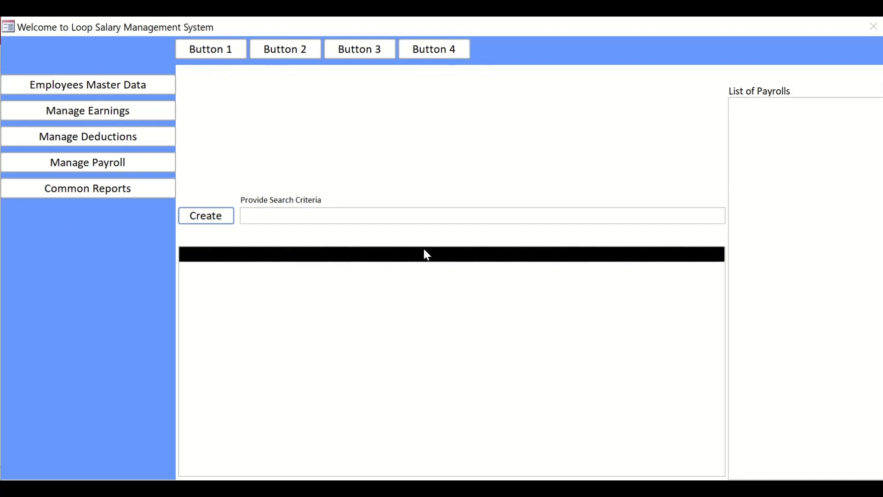
click(792, 108)
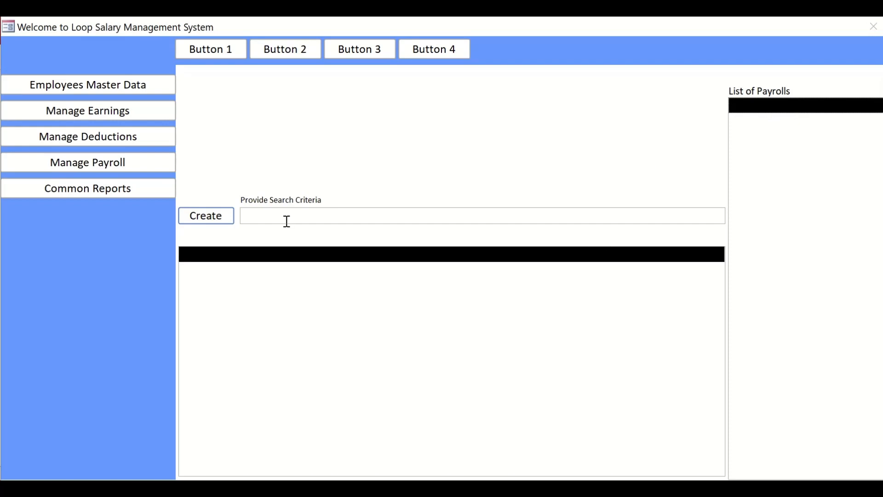
click(207, 222)
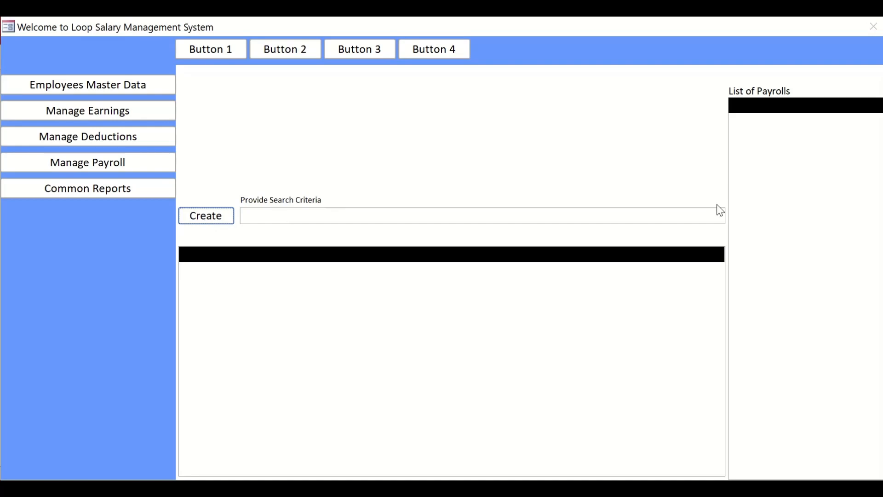